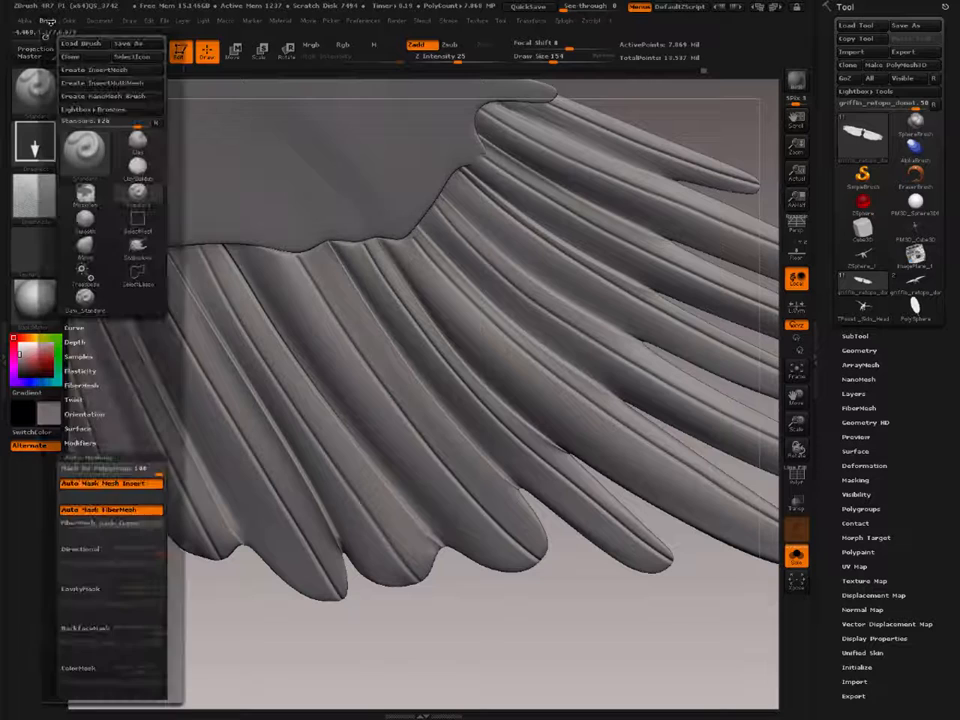
# Step: Set the Standard brush's Mask By Polygroups to 0 and turn on BackfaceMask in its auto masking
pyautogui.moveTo(155, 472); pyautogui.dragTo(58, 472)
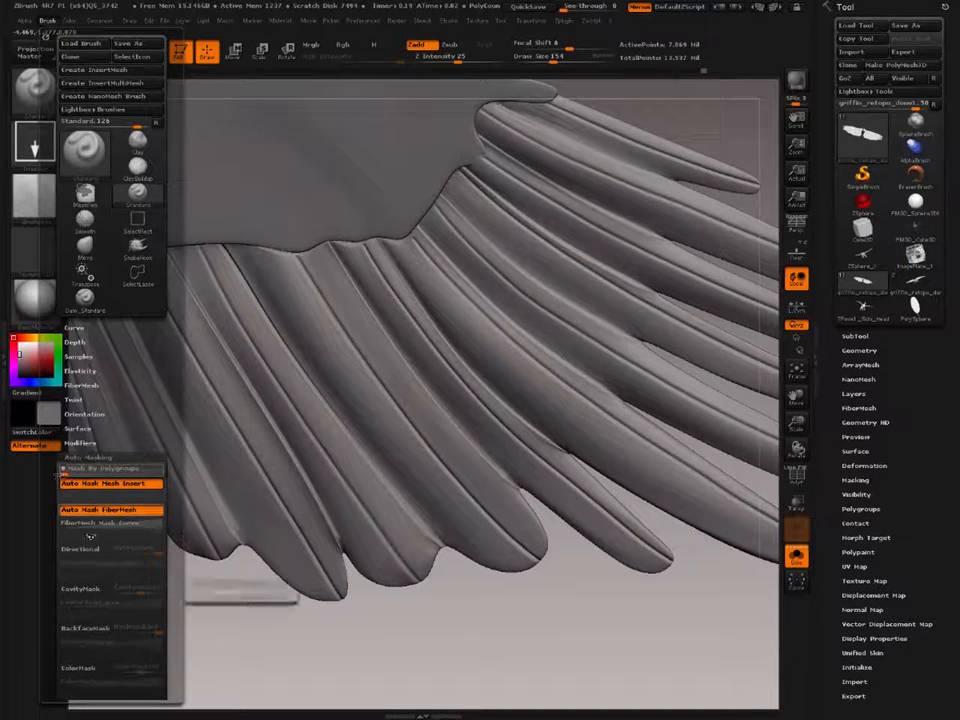
pyautogui.click(80, 629)
# Step: Set the Draw Size to 36, try a Standard brush stroke along a feather's overlapping edge, and undo it
pyautogui.moveTo(332, 304); pyautogui.dragTo(386, 371, button='right')
pyautogui.moveTo(434, 409)
pyautogui.keyDown('alt'); pyautogui.mouseDown(button='right')
pyautogui.moveTo(366, 346)
pyautogui.moveTo(409, 407)
pyautogui.moveTo(396, 364)
pyautogui.moveTo(393, 425)
pyautogui.mouseUp(button='right'); pyautogui.keyUp('alt')
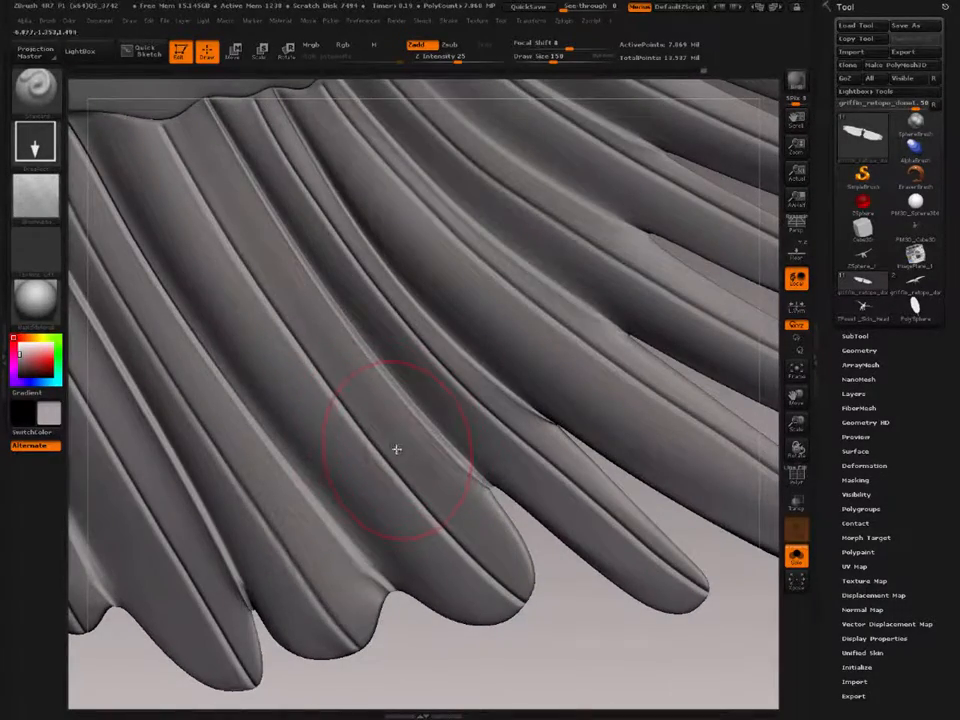
pyautogui.press('s')
pyautogui.moveTo(398, 452); pyautogui.dragTo(381, 450)
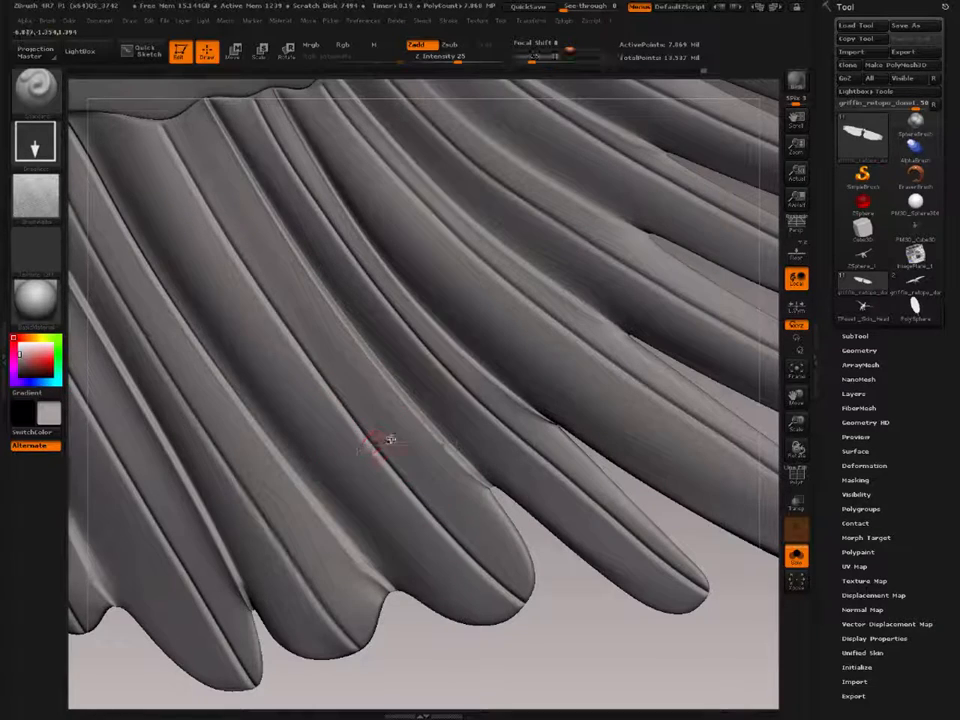
pyautogui.moveTo(400, 407)
pyautogui.keyDown('alt'); pyautogui.mouseDown(button='right')
pyautogui.moveTo(413, 471)
pyautogui.moveTo(424, 465)
pyautogui.mouseUp(button='right'); pyautogui.keyUp('alt')
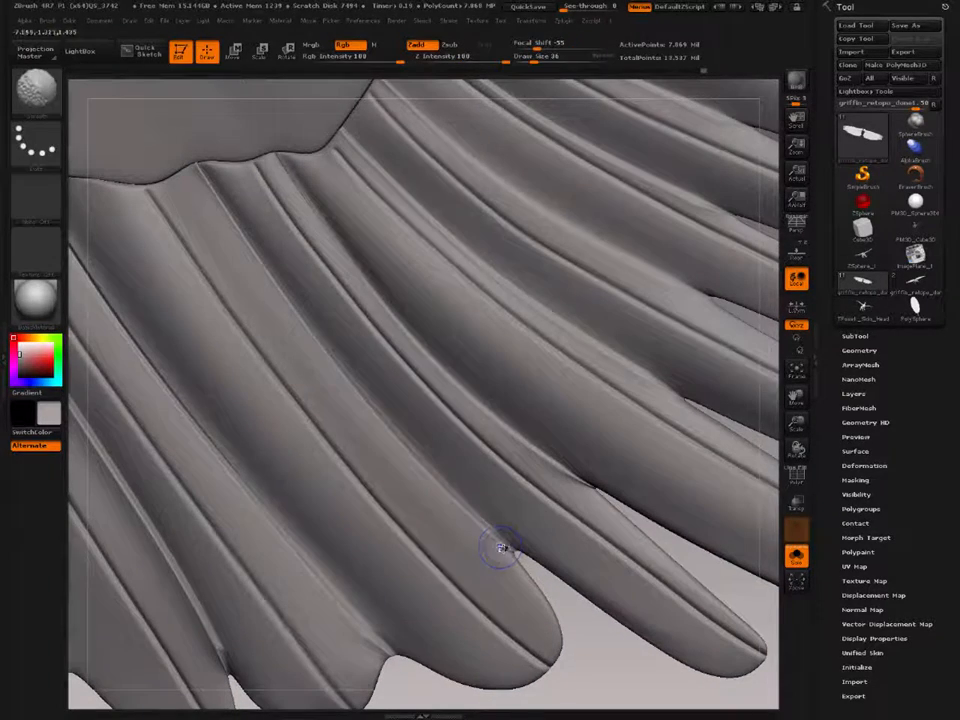
pyautogui.keyDown('shift'); pyautogui.moveTo(202, 217); pyautogui.dragTo(461, 534); pyautogui.keyUp('shift')
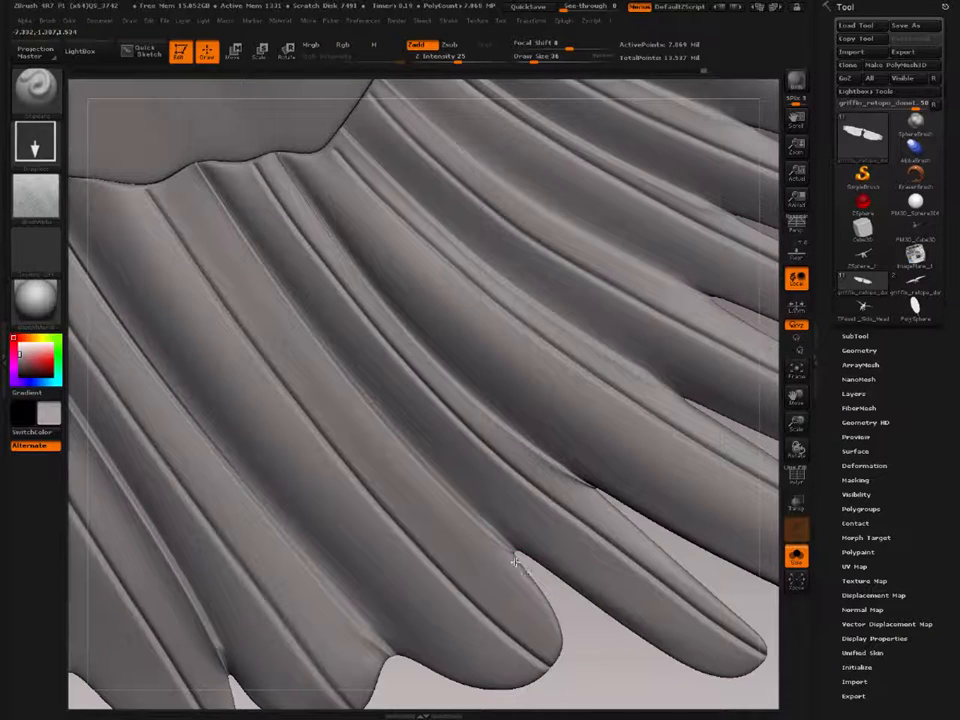
pyautogui.hotkey('ctrl', 'z')
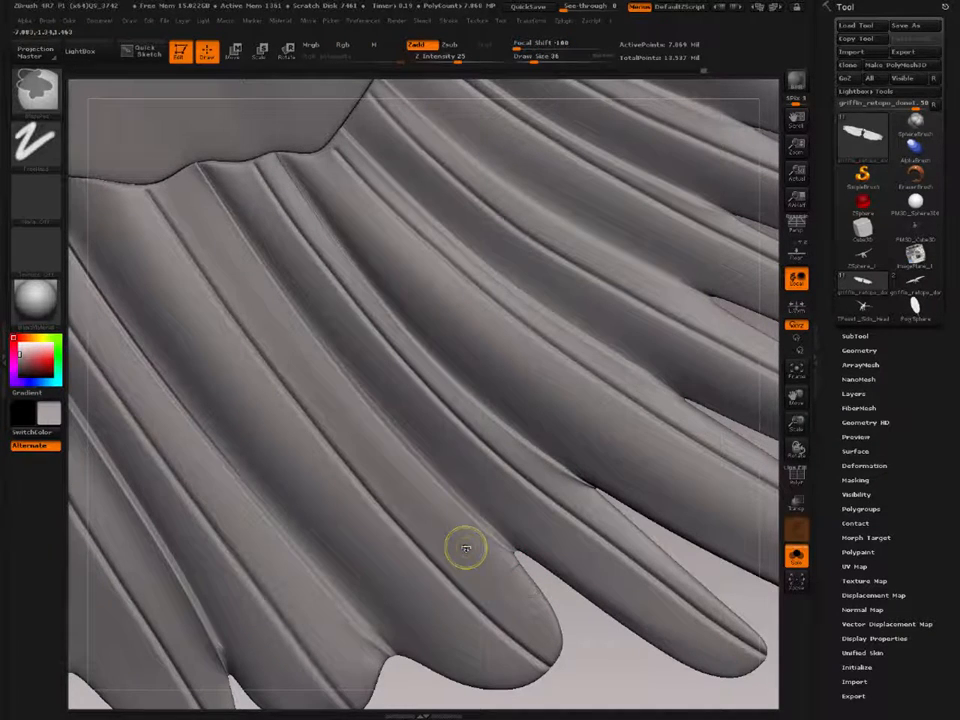
# Step: Switch to the Dam_Standard brush and turn on BackfaceMask in its auto masking
pyautogui.press('b')
pyautogui.press('d')
pyautogui.press('s')
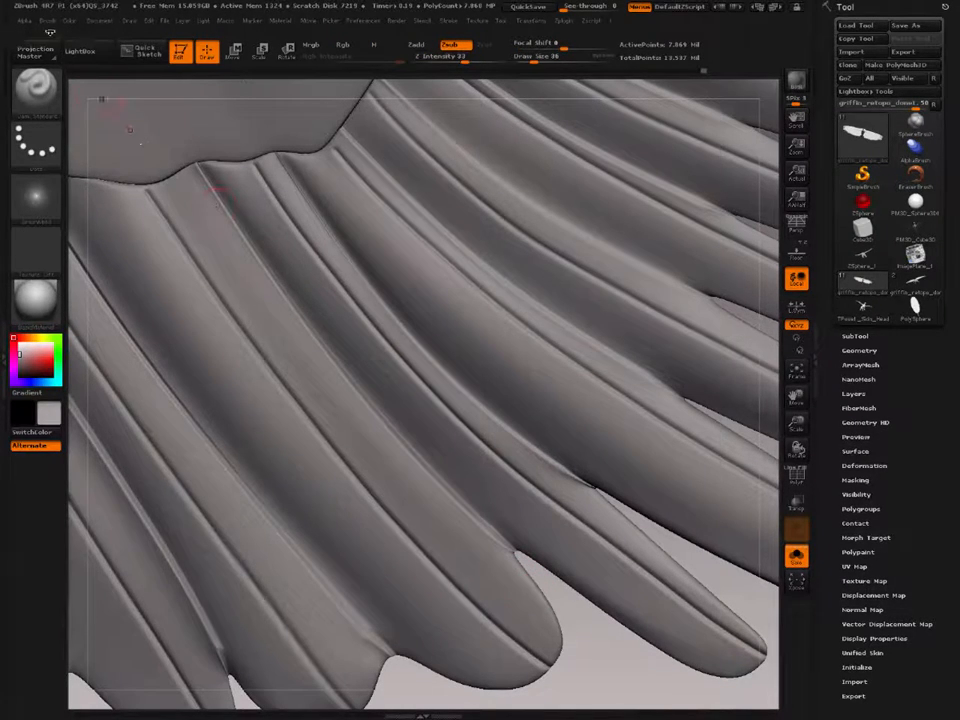
pyautogui.click(47, 20)
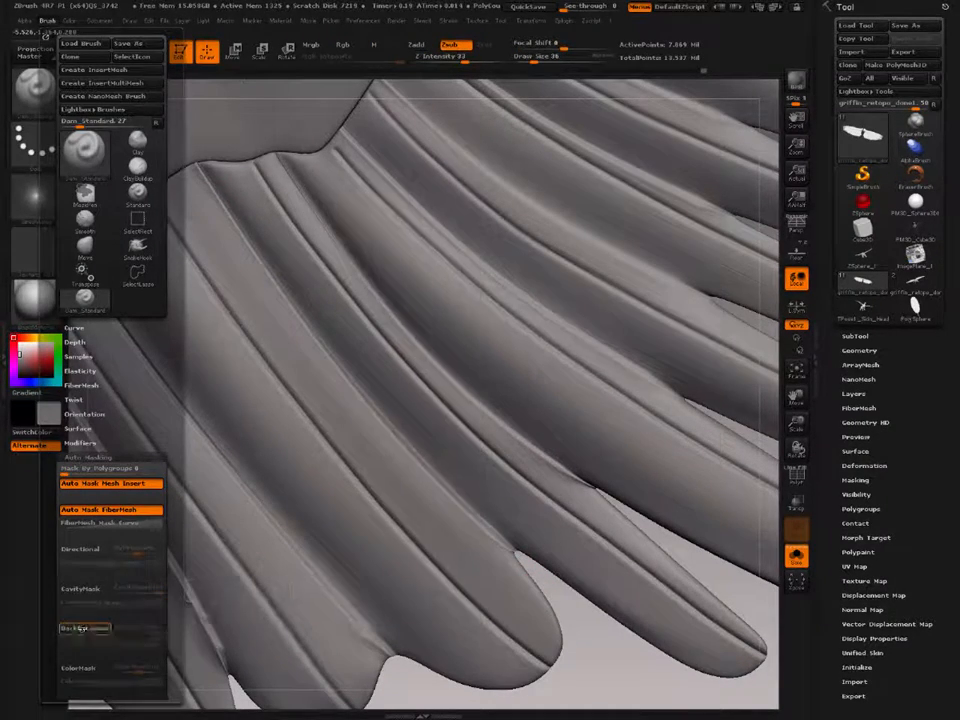
pyautogui.click(82, 628)
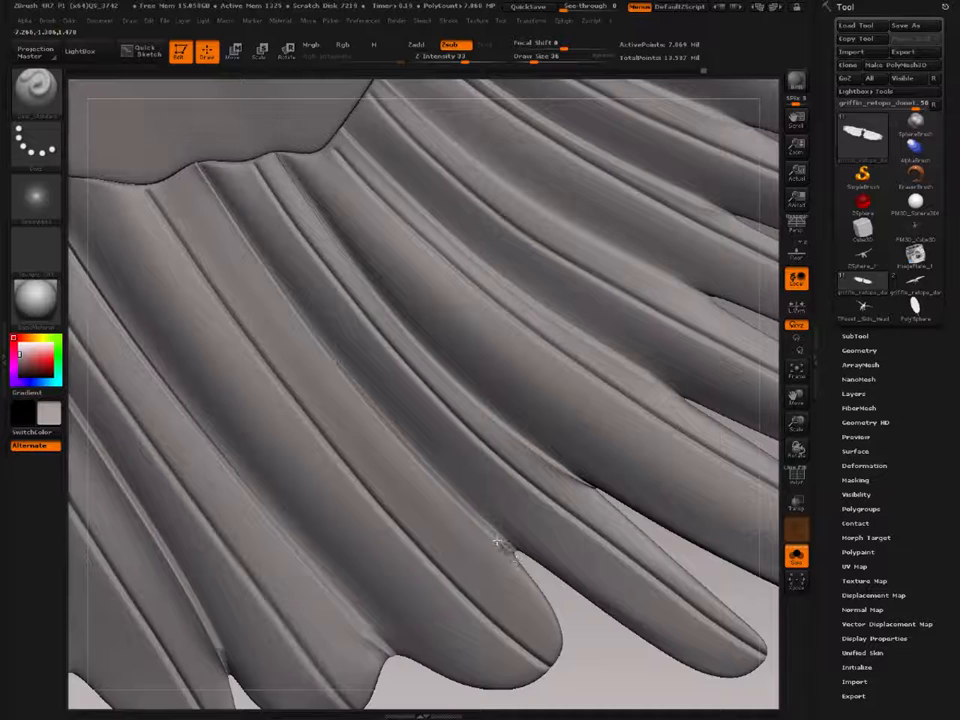
# Step: Undo a trial Dam_Standard stroke at the feather notch and set the brush's LazyRadius to 51 with LazyMouse on
pyautogui.moveTo(473, 515); pyautogui.dragTo(457, 499)
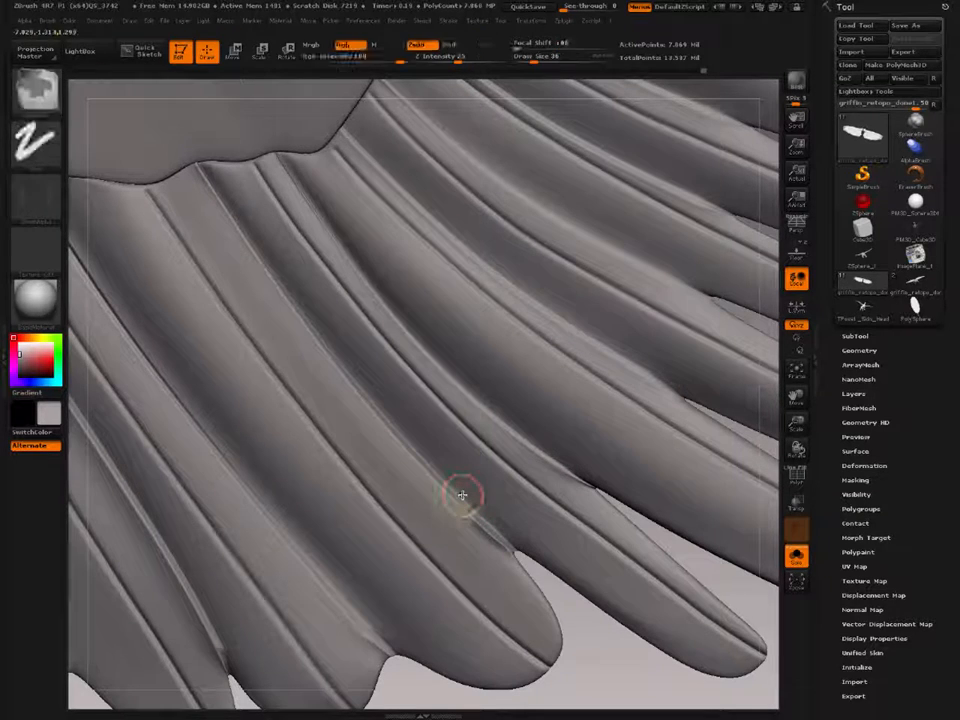
pyautogui.hotkey('ctrl', 'z')
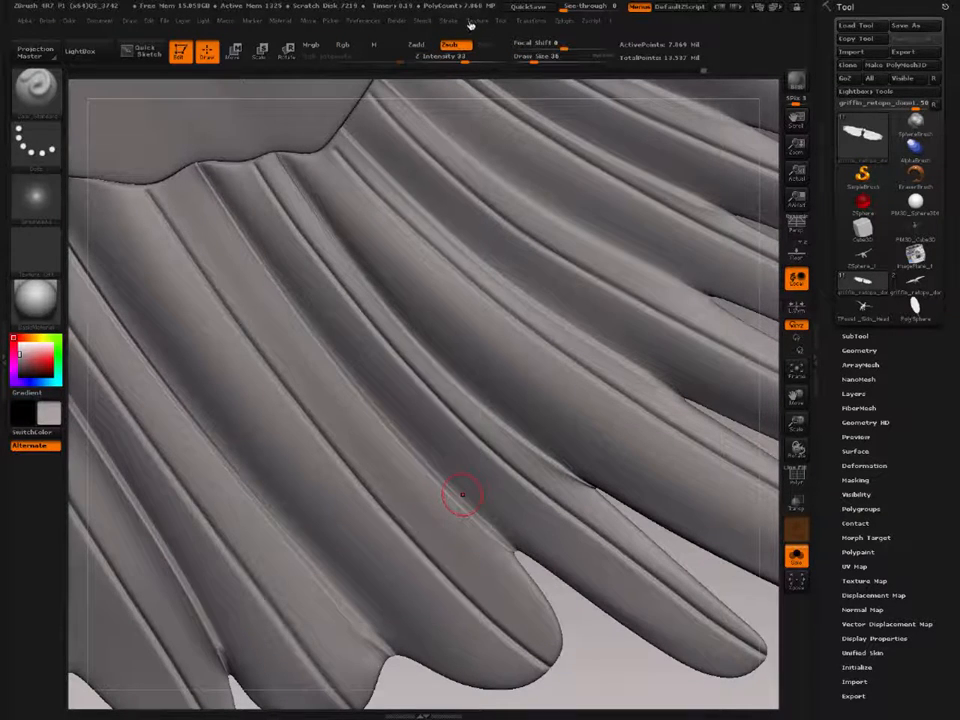
pyautogui.click(437, 22)
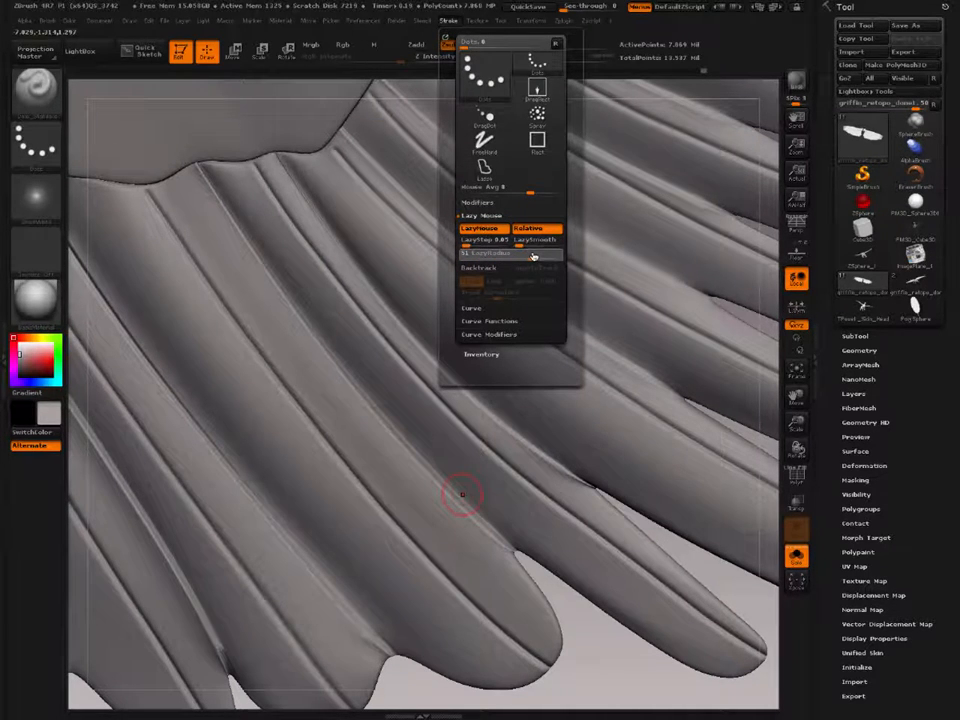
# Step: Carve the groove between the wing's two uppermost feathers from their notch to the base, reducing Draw Size to 20, and smooth it
pyautogui.keyDown('alt'); pyautogui.moveTo(290, 145); pyautogui.dragTo(293, 183); pyautogui.keyUp('alt')
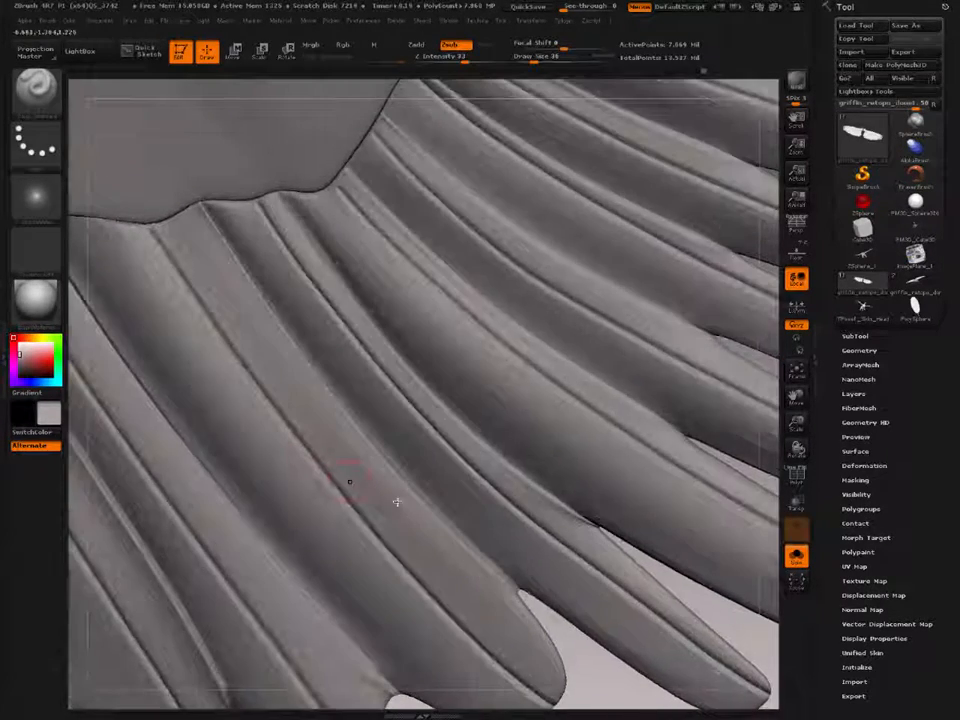
pyautogui.keyDown('alt'); pyautogui.moveTo(486, 552); pyautogui.dragTo(278, 602, button='right'); pyautogui.keyUp('alt')
pyautogui.keyDown('alt'); pyautogui.moveTo(459, 278); pyautogui.dragTo(377, 520, button='right'); pyautogui.keyUp('alt')
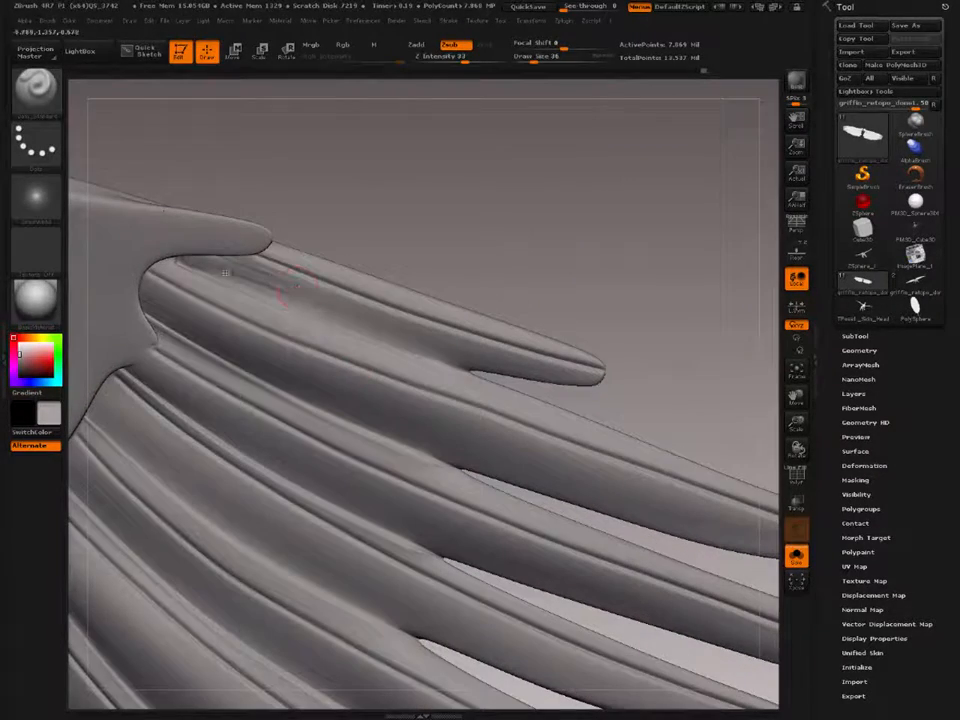
pyautogui.keyDown('shift'); pyautogui.moveTo(238, 276); pyautogui.dragTo(271, 281); pyautogui.keyUp('shift')
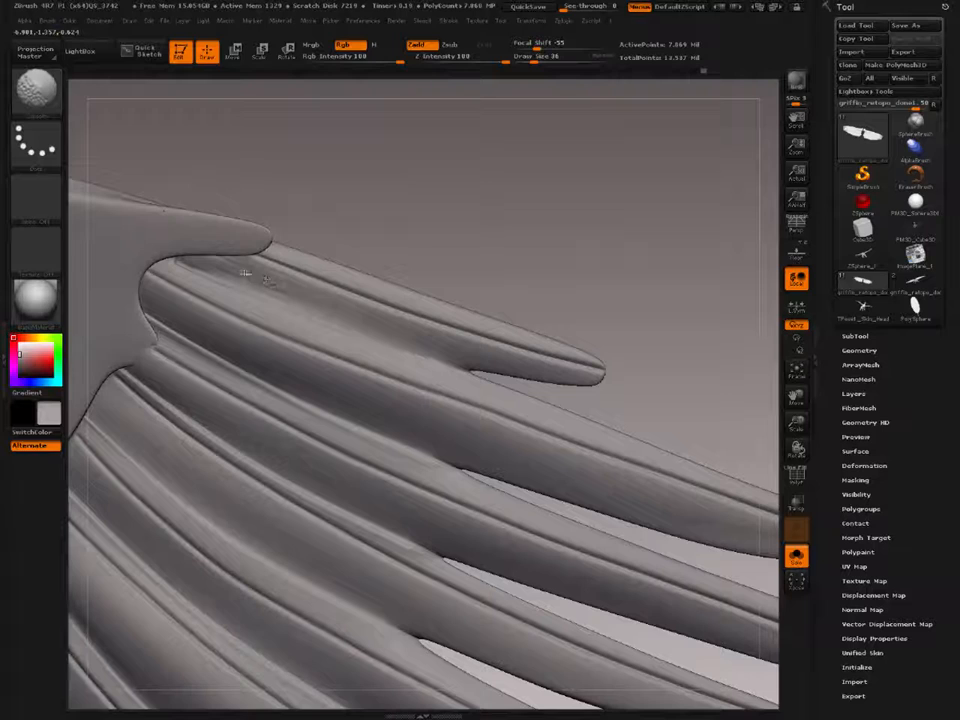
pyautogui.keyDown('alt'); pyautogui.moveTo(328, 348); pyautogui.dragTo(234, 319, button='right'); pyautogui.keyUp('alt')
pyautogui.moveTo(288, 342)
pyautogui.keyDown('alt'); pyautogui.mouseDown(button='right')
pyautogui.moveTo(336, 404)
pyautogui.moveTo(291, 403)
pyautogui.moveTo(255, 381)
pyautogui.moveTo(293, 405)
pyautogui.mouseUp(button='right'); pyautogui.keyUp('alt')
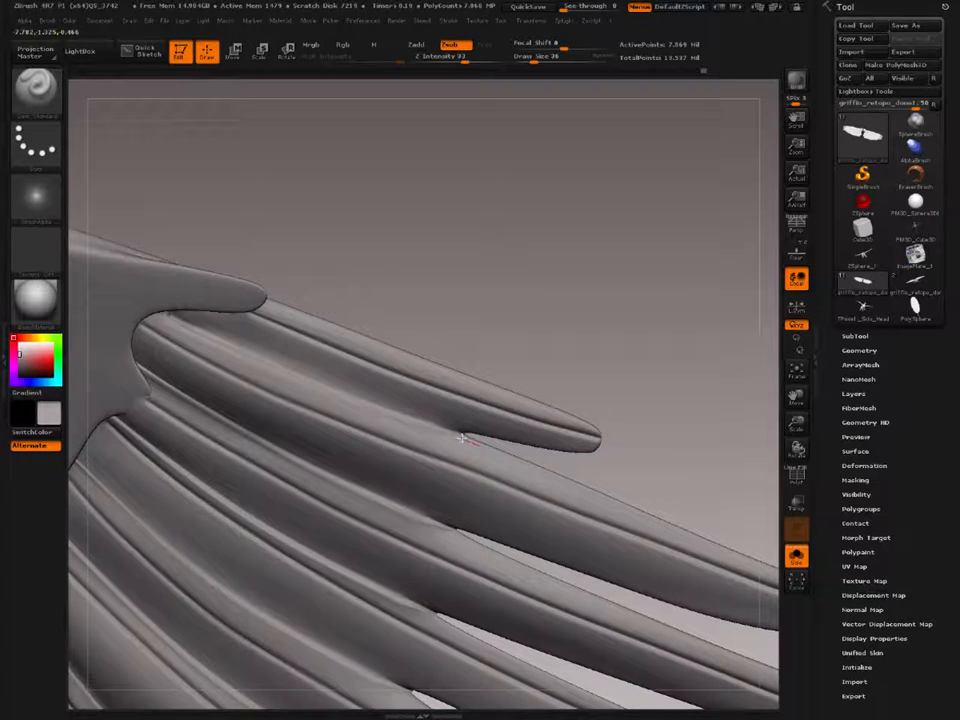
pyautogui.moveTo(452, 435)
pyautogui.mouseDown()
pyautogui.moveTo(465, 436)
pyautogui.moveTo(130, 298)
pyautogui.mouseUp()
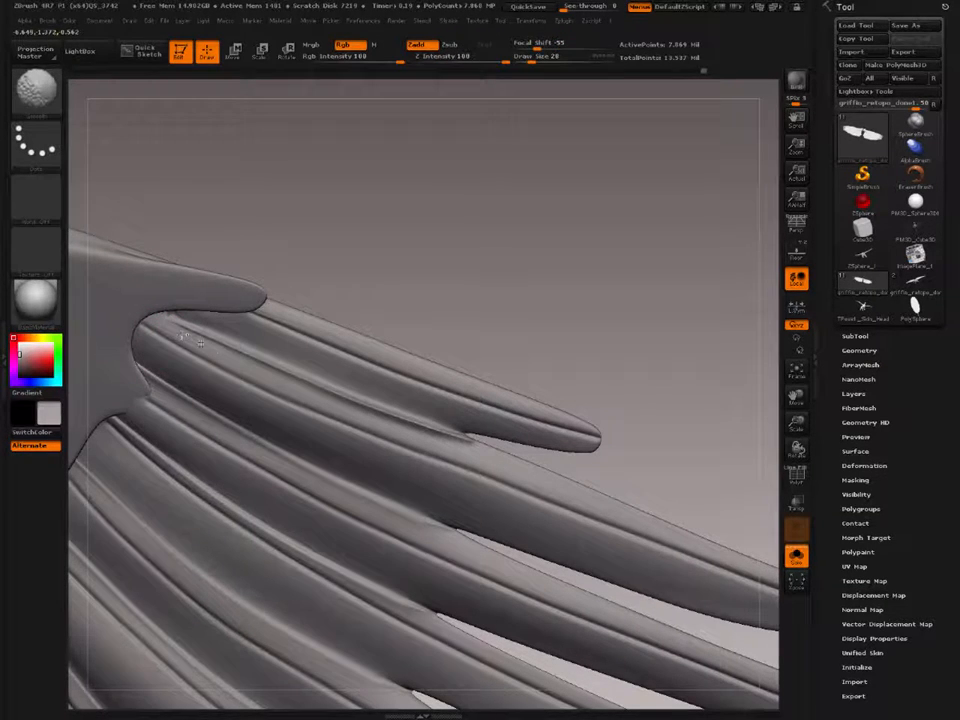
pyautogui.moveTo(283, 377)
pyautogui.keyDown('shift'); pyautogui.mouseDown()
pyautogui.moveTo(215, 358)
pyautogui.moveTo(465, 448)
pyautogui.mouseUp(); pyautogui.keyUp('shift')
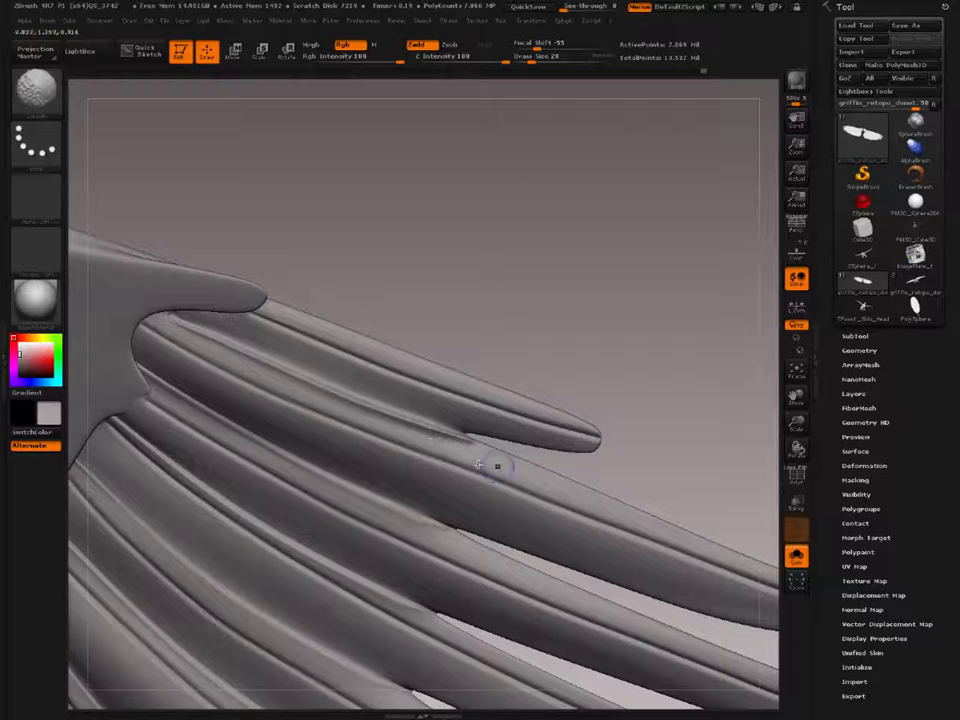
# Step: Carve a crease along the second feather's upper edge from its tip back to the notch and smooth it
pyautogui.keyDown('alt'); pyautogui.moveTo(600, 420); pyautogui.dragTo(380, 374); pyautogui.keyUp('alt')
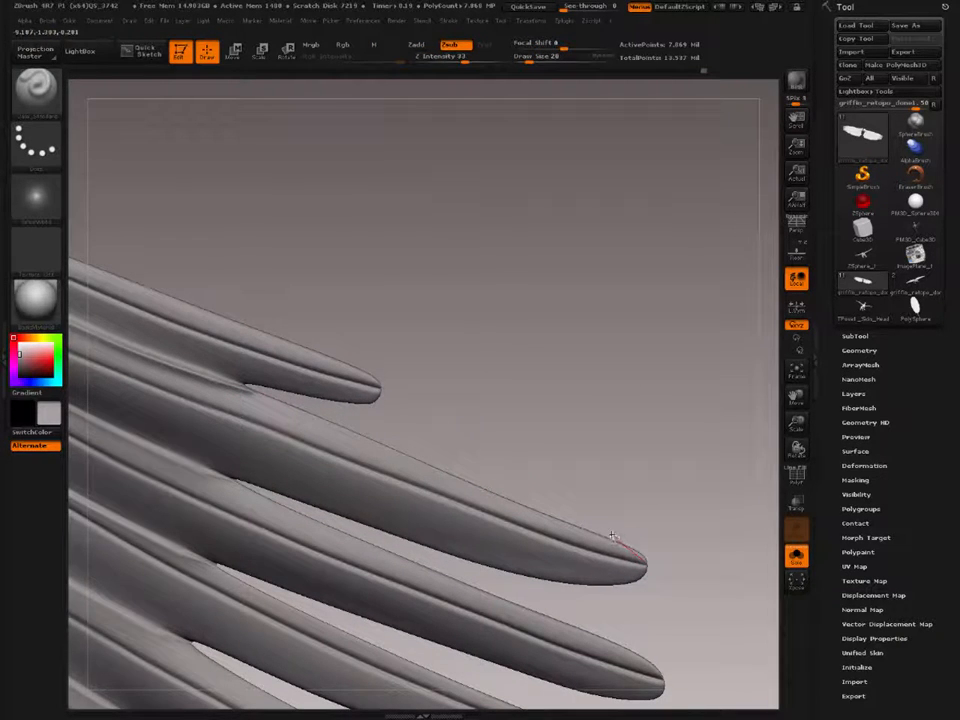
pyautogui.moveTo(592, 531); pyautogui.dragTo(576, 528)
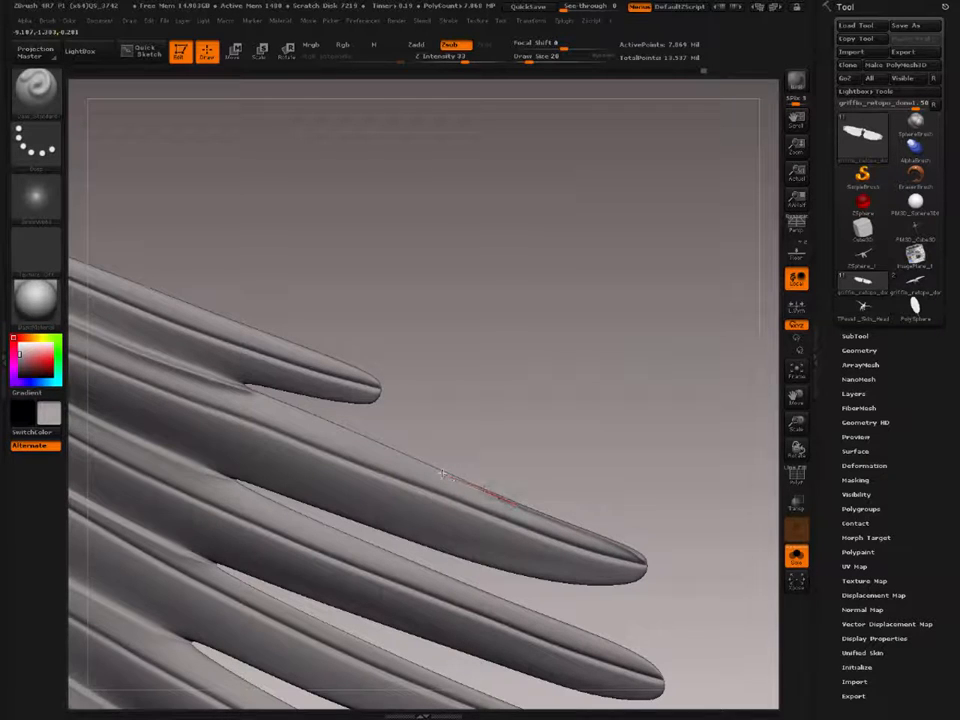
pyautogui.moveTo(414, 460)
pyautogui.mouseDown()
pyautogui.moveTo(207, 375)
pyautogui.moveTo(330, 425)
pyautogui.mouseUp()
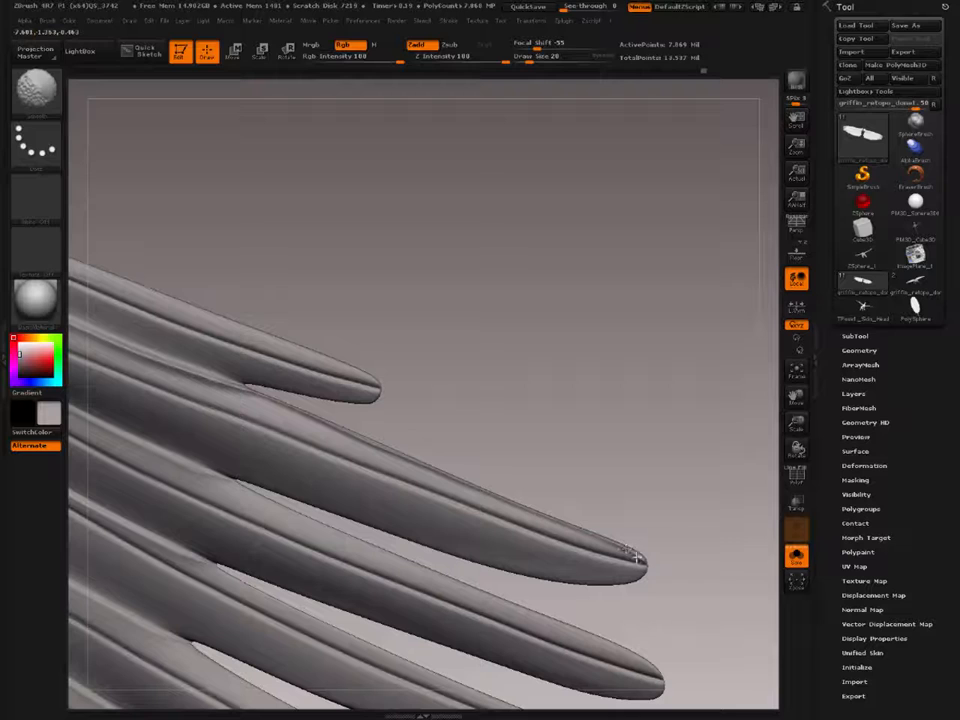
pyautogui.keyDown('alt'); pyautogui.moveTo(223, 379); pyautogui.dragTo(321, 421, button='right'); pyautogui.keyUp('alt')
pyautogui.keyDown('shift'); pyautogui.moveTo(276, 425); pyautogui.dragTo(317, 430); pyautogui.keyUp('shift')
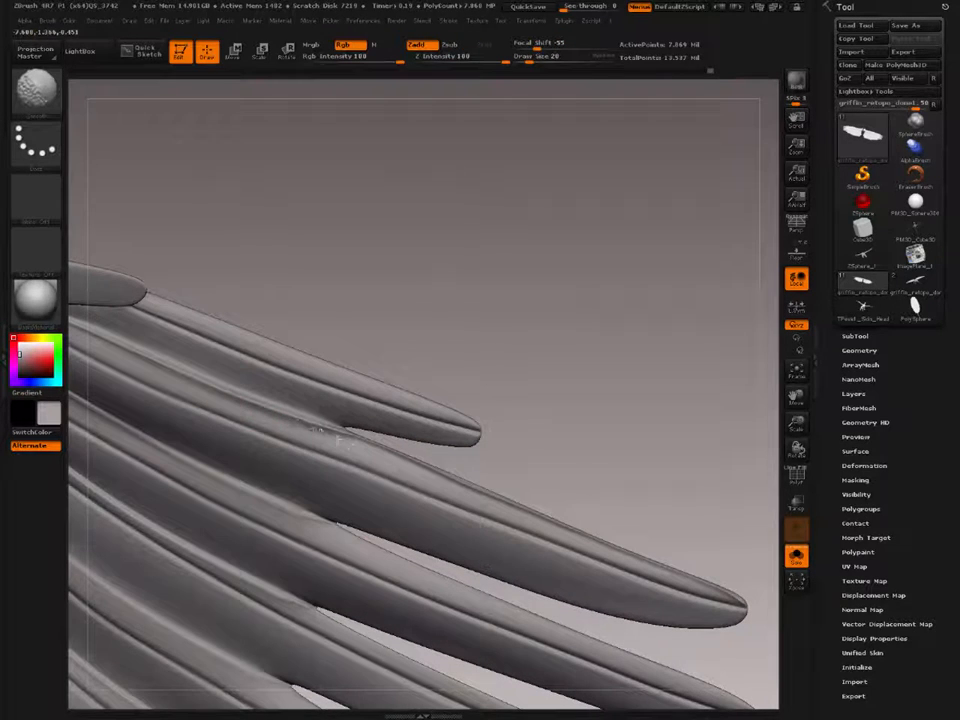
# Step: Carve the groove between the second and third feathers, starting from the wing base
pyautogui.moveTo(366, 450); pyautogui.dragTo(264, 242, button='right')
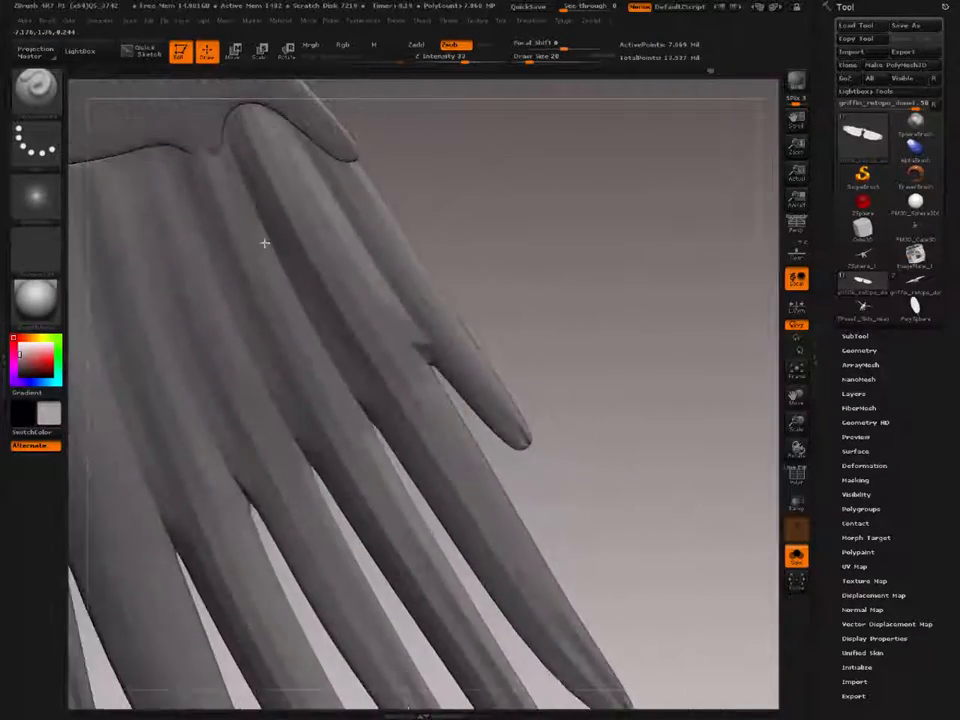
pyautogui.moveTo(254, 183); pyautogui.dragTo(227, 137, button='right')
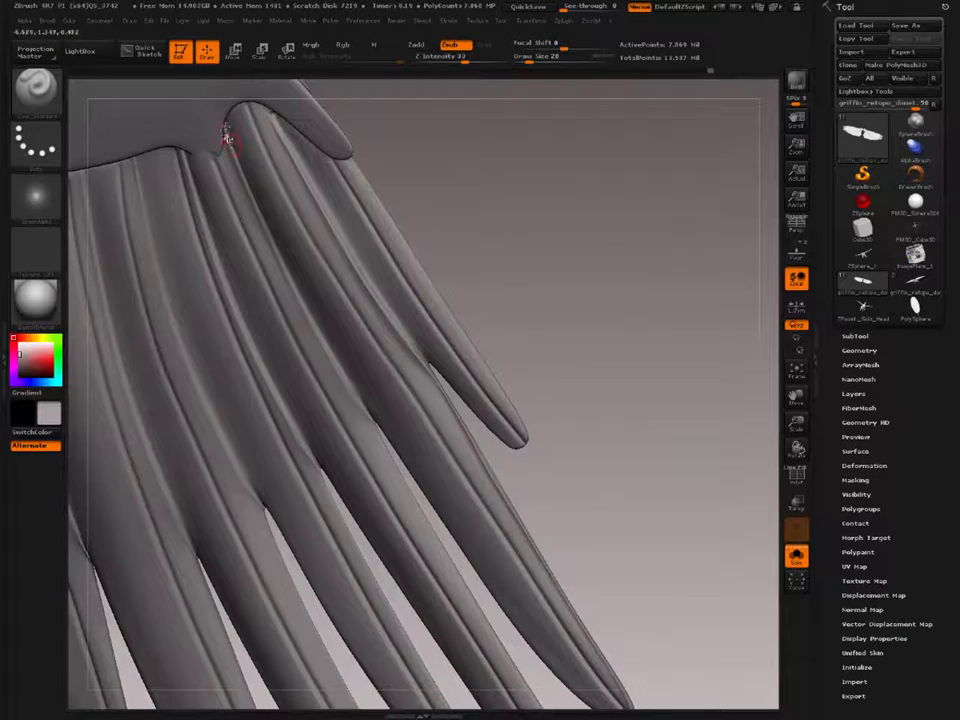
pyautogui.moveTo(225, 123)
pyautogui.mouseDown()
pyautogui.moveTo(316, 336)
pyautogui.moveTo(390, 443)
pyautogui.mouseUp()
pyautogui.moveTo(346, 362)
pyautogui.mouseDown(button='right')
pyautogui.moveTo(336, 366)
pyautogui.moveTo(302, 319)
pyautogui.moveTo(289, 262)
pyautogui.mouseUp(button='right')
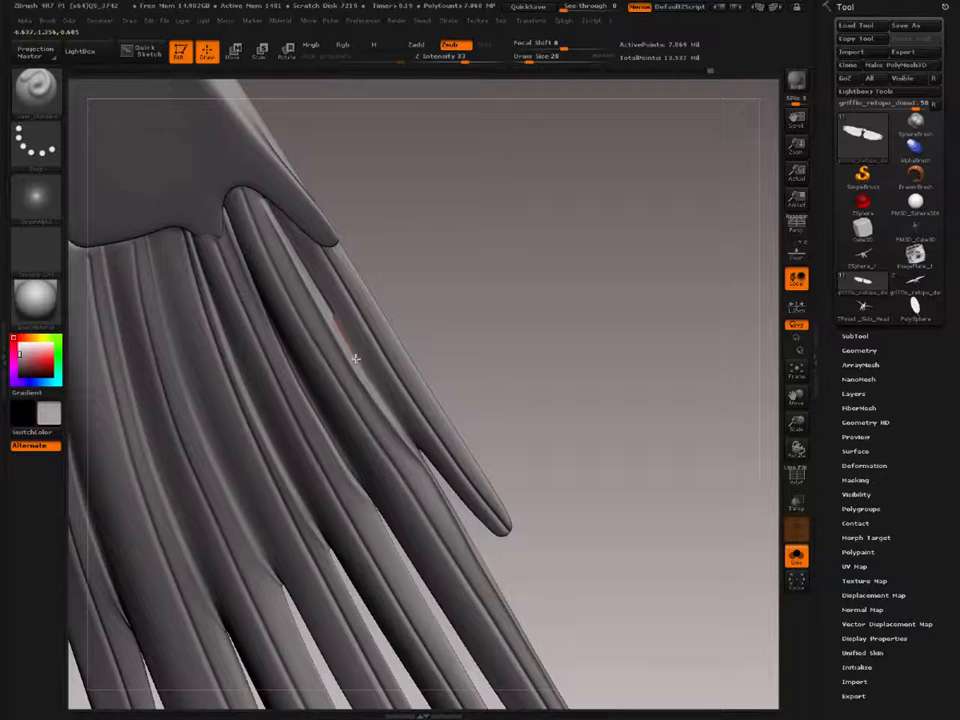
# Step: Deepen the groove between the first and second feathers up to the base and smooth its surroundings
pyautogui.moveTo(375, 393); pyautogui.dragTo(424, 459)
pyautogui.moveTo(384, 405); pyautogui.dragTo(302, 266, button='right')
pyautogui.keyDown('shift'); pyautogui.moveTo(302, 266); pyautogui.dragTo(340, 315); pyautogui.keyUp('shift')
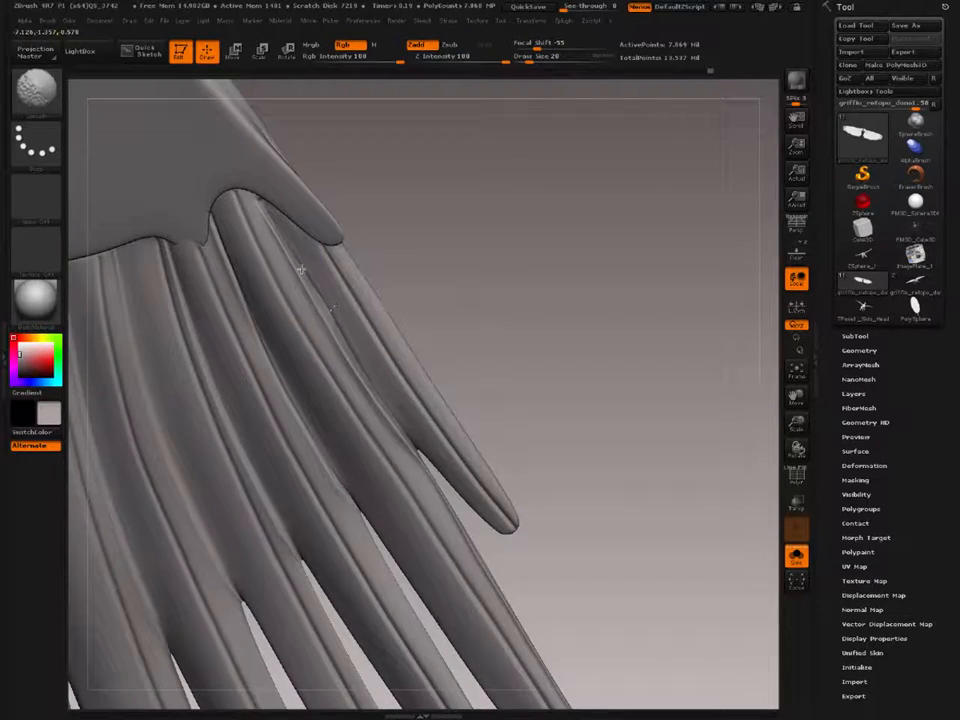
pyautogui.moveTo(248, 203)
pyautogui.mouseDown(button='right')
pyautogui.moveTo(293, 257)
pyautogui.moveTo(341, 377)
pyautogui.moveTo(313, 315)
pyautogui.moveTo(332, 337)
pyautogui.moveTo(299, 308)
pyautogui.moveTo(311, 386)
pyautogui.moveTo(334, 390)
pyautogui.moveTo(321, 406)
pyautogui.moveTo(306, 332)
pyautogui.moveTo(360, 362)
pyautogui.mouseUp(button='right')
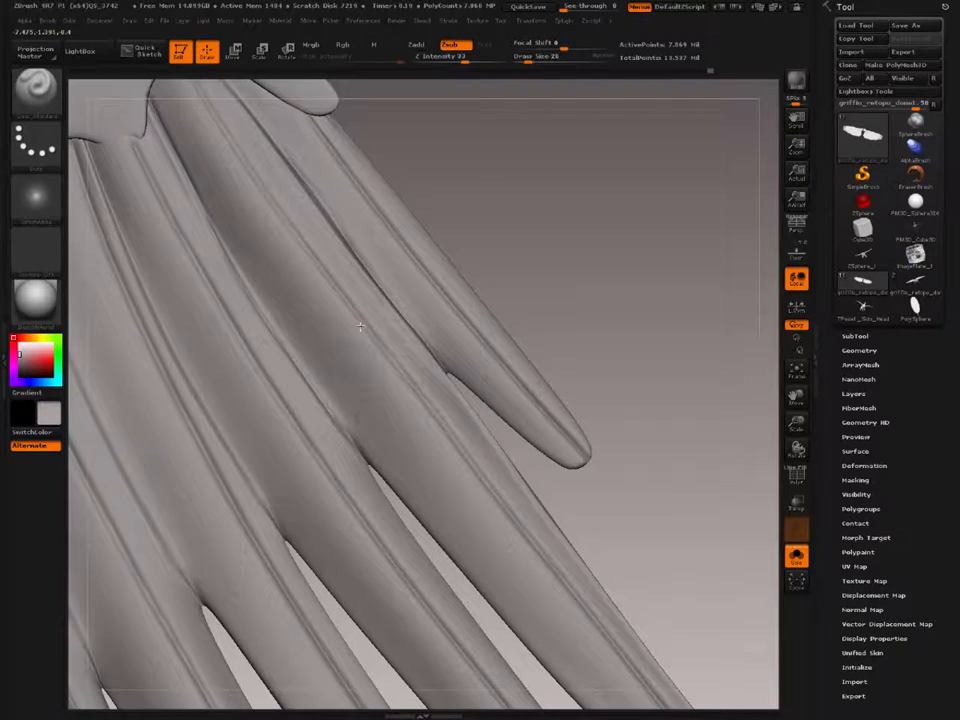
pyautogui.moveTo(326, 450); pyautogui.dragTo(334, 315)
pyautogui.moveTo(316, 410); pyautogui.dragTo(317, 483)
pyautogui.press('ctrl')
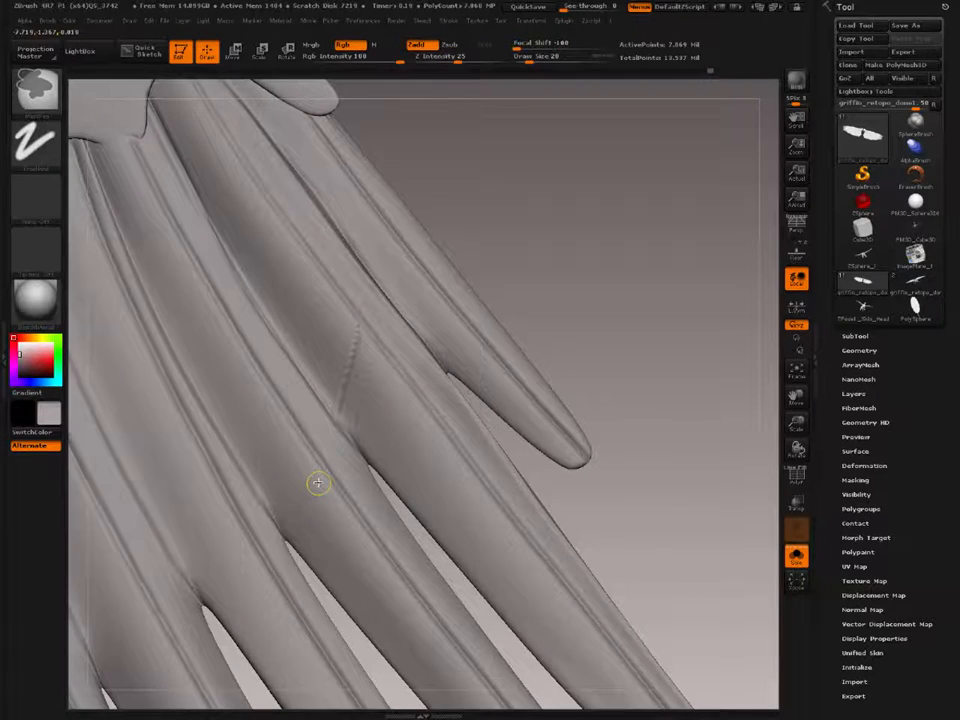
pyautogui.hotkey('ctrl', 'z')
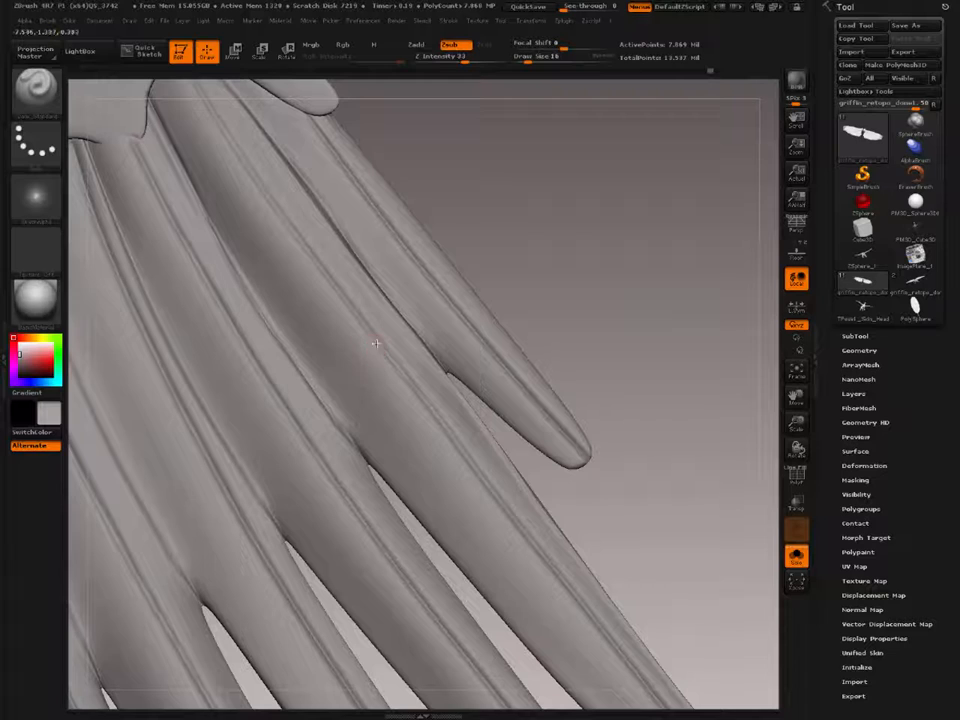
# Step: Carve a diagonal split across the second feather's lower vane near the notch with Draw Size 16 and soften it
pyautogui.moveTo(361, 399); pyautogui.dragTo(353, 482)
pyautogui.press('shift')
pyautogui.keyDown('shift'); pyautogui.moveTo(356, 369); pyautogui.dragTo(354, 437); pyautogui.keyUp('shift')
pyautogui.keyDown('alt'); pyautogui.moveTo(361, 435); pyautogui.dragTo(286, 298, button='right'); pyautogui.keyUp('alt')
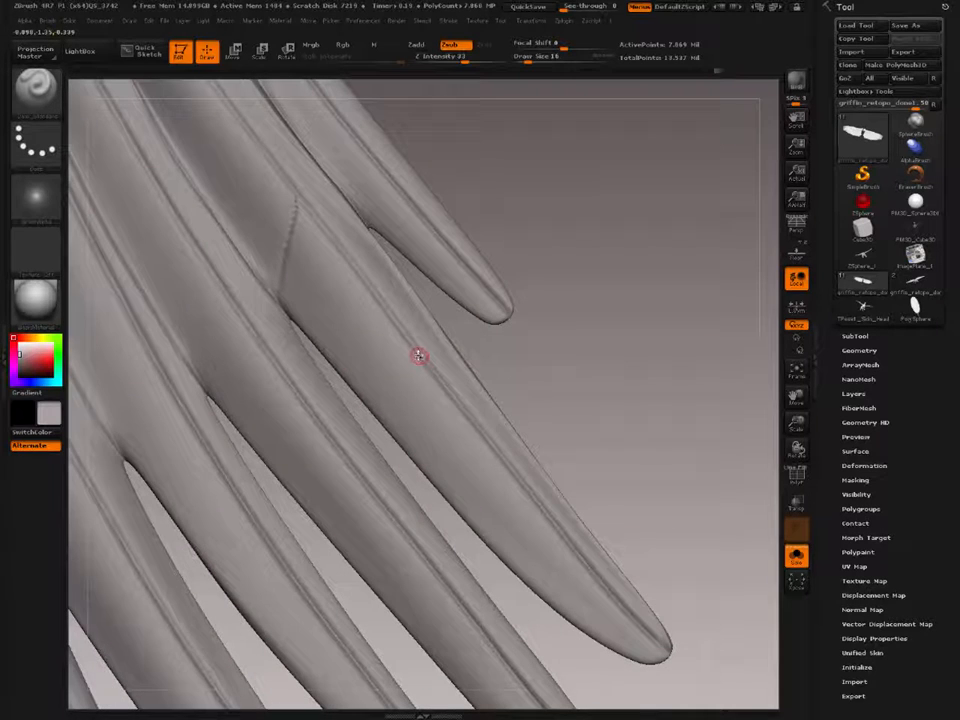
# Step: Carve another diagonal split across the lower vane around the second feather's middle and soften it
pyautogui.moveTo(416, 408); pyautogui.dragTo(431, 506)
pyautogui.press('shift')
pyautogui.moveTo(409, 411)
pyautogui.keyDown('shift'); pyautogui.mouseDown()
pyautogui.moveTo(416, 452)
pyautogui.moveTo(408, 407)
pyautogui.mouseUp(); pyautogui.keyUp('shift')
pyautogui.keyDown('alt'); pyautogui.moveTo(446, 489); pyautogui.dragTo(418, 420, button='right'); pyautogui.keyUp('alt')
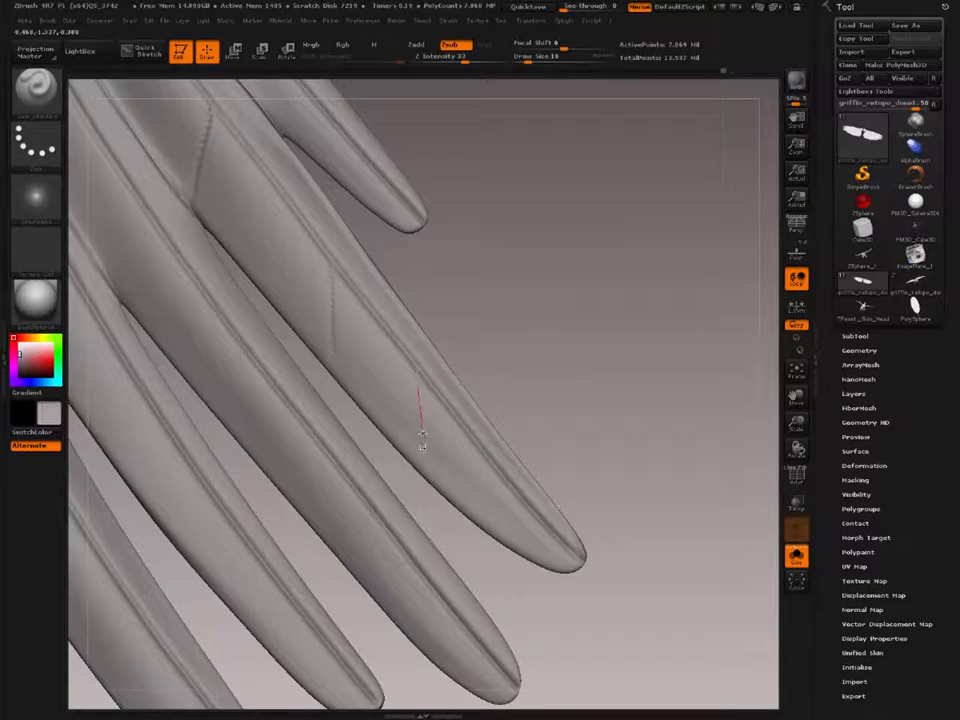
# Step: Add a third split in the second feather's lower vane, closer to the tip, and soften it
pyautogui.moveTo(422, 434)
pyautogui.mouseDown()
pyautogui.moveTo(435, 503)
pyautogui.moveTo(426, 452)
pyautogui.mouseUp()
pyautogui.press('shift')
pyautogui.moveTo(426, 452)
pyautogui.keyDown('ctrl'); pyautogui.mouseDown(button='right')
pyautogui.moveTo(300, 310)
pyautogui.moveTo(408, 503)
pyautogui.mouseUp(button='right'); pyautogui.keyUp('ctrl')
pyautogui.keyDown('alt'); pyautogui.moveTo(378, 411); pyautogui.dragTo(235, 241, button='right'); pyautogui.keyUp('alt')
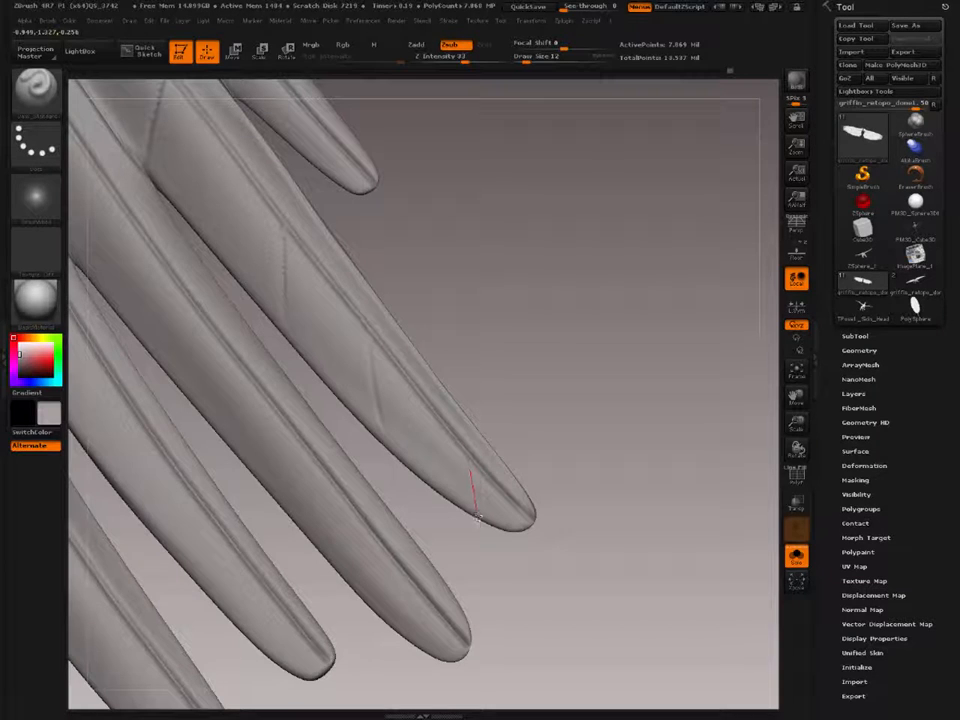
# Step: Carve finer splits in the lower vane near the second feather's tip with Draw Size 12 and soften them
pyautogui.moveTo(478, 517)
pyautogui.mouseDown()
pyautogui.moveTo(491, 569)
pyautogui.moveTo(457, 545)
pyautogui.mouseUp()
pyautogui.moveTo(426, 502); pyautogui.dragTo(442, 538)
pyautogui.press('shift')
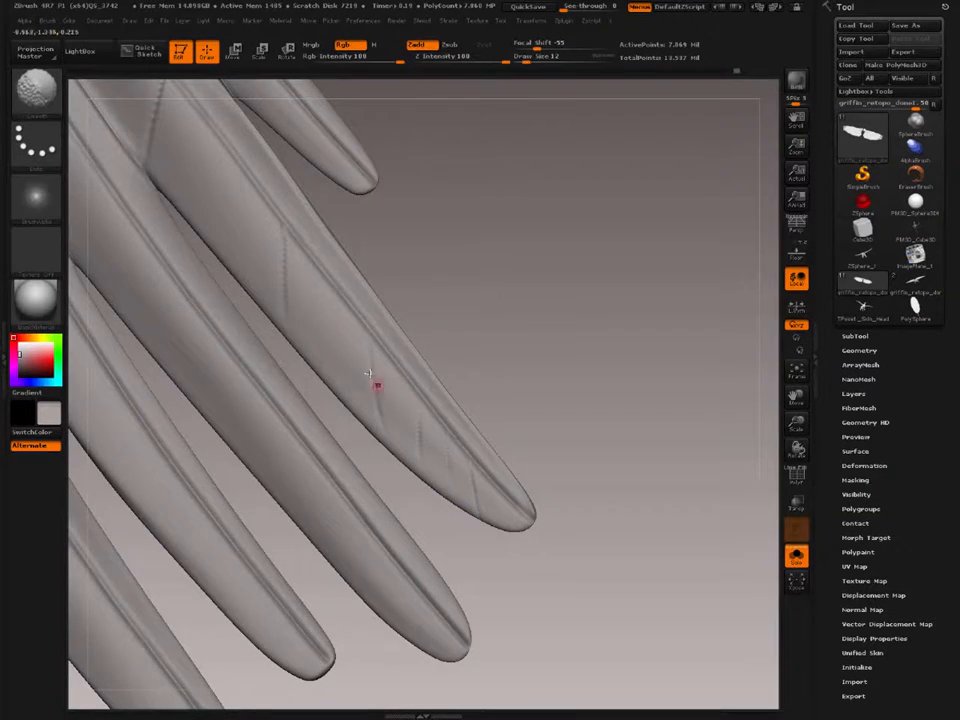
pyautogui.moveTo(377, 386)
pyautogui.keyDown('ctrl'); pyautogui.mouseDown(button='right')
pyautogui.moveTo(253, 298)
pyautogui.moveTo(296, 336)
pyautogui.moveTo(362, 501)
pyautogui.moveTo(386, 504)
pyautogui.moveTo(343, 431)
pyautogui.mouseUp(button='right'); pyautogui.keyUp('ctrl')
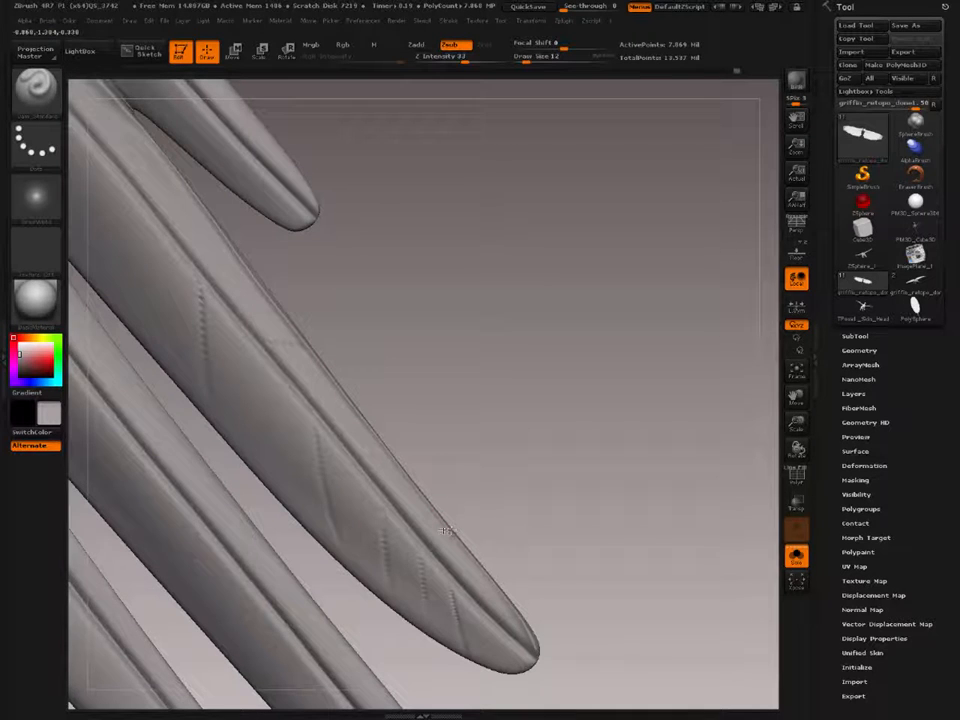
# Step: Carve splits into the second feather's upper vane near the tip, raising the Draw Size to 20
pyautogui.moveTo(377, 532); pyautogui.dragTo(374, 533)
pyautogui.press(']')
pyautogui.moveTo(513, 602); pyautogui.dragTo(438, 596)
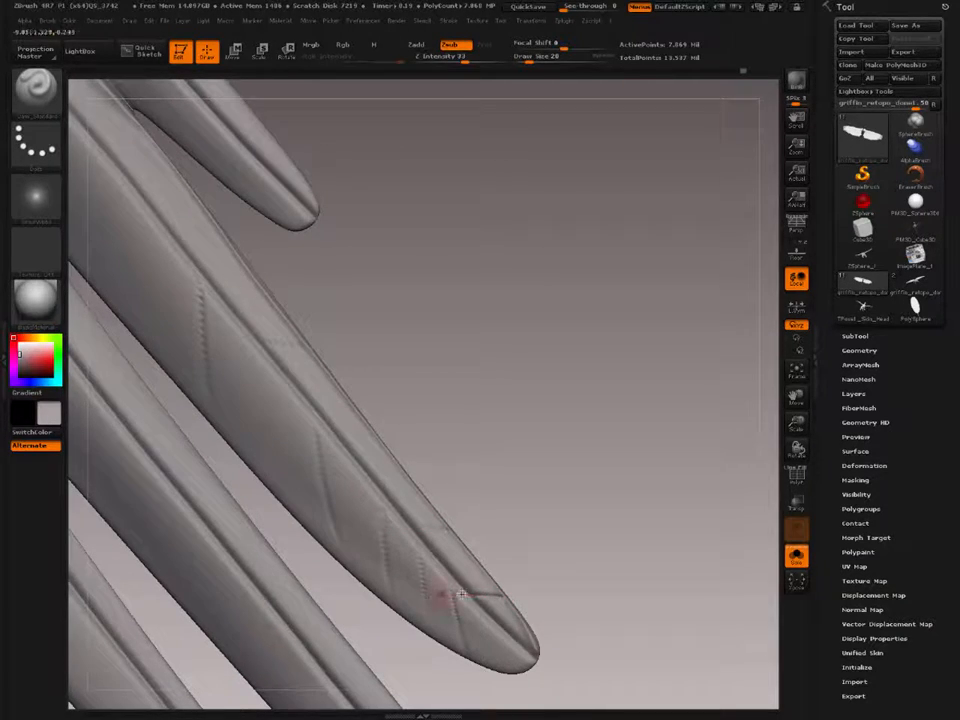
pyautogui.keyDown('shift'); pyautogui.moveTo(502, 597); pyautogui.dragTo(490, 585); pyautogui.keyUp('shift')
pyautogui.moveTo(189, 306)
pyautogui.keyDown('alt'); pyautogui.mouseDown(button='right')
pyautogui.moveTo(397, 519)
pyautogui.moveTo(242, 289)
pyautogui.mouseUp(button='right'); pyautogui.keyUp('alt')
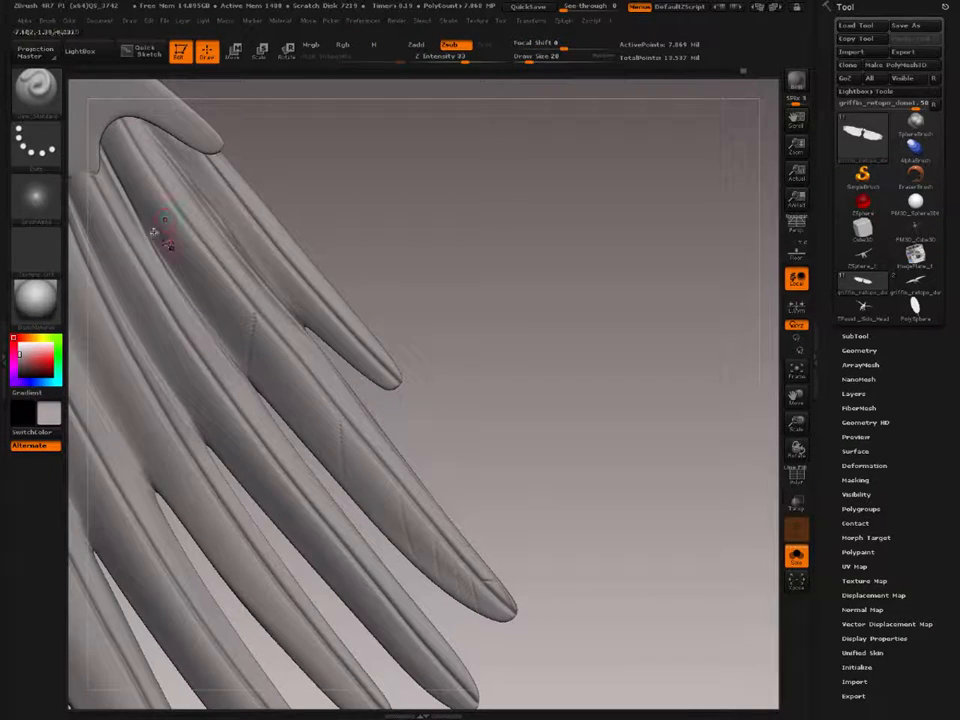
# Step: Set up the Standard brush with no alpha, the Dots stroke, Focal Shift -65 and Lazy Mouse for fine line work
pyautogui.press('b')
pyautogui.press('s')
pyautogui.press('t')
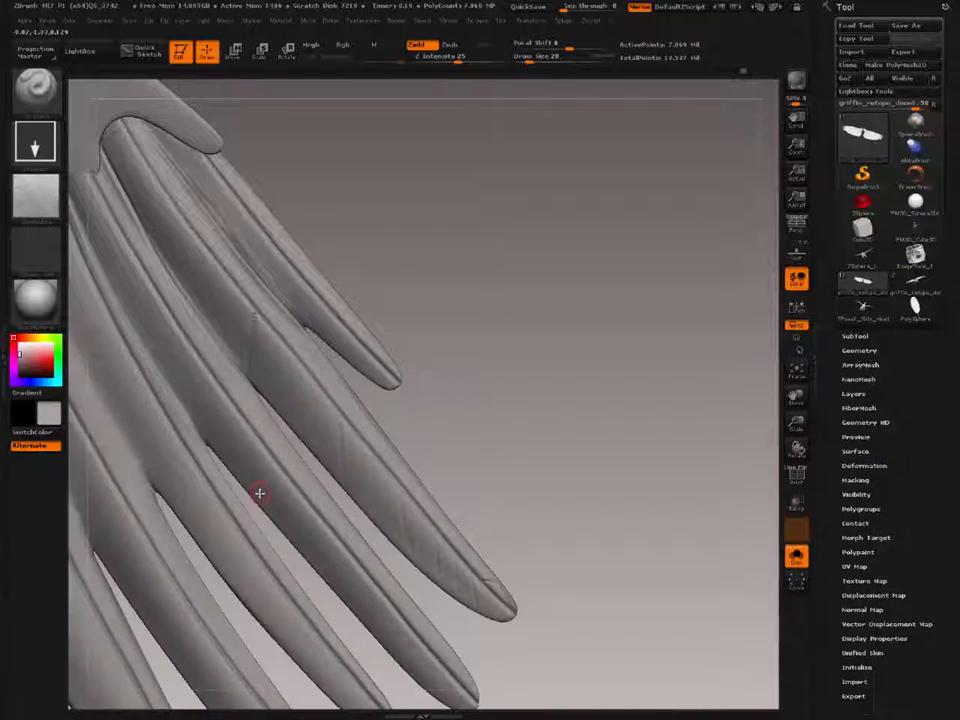
pyautogui.click(43, 195)
pyautogui.click(35, 143)
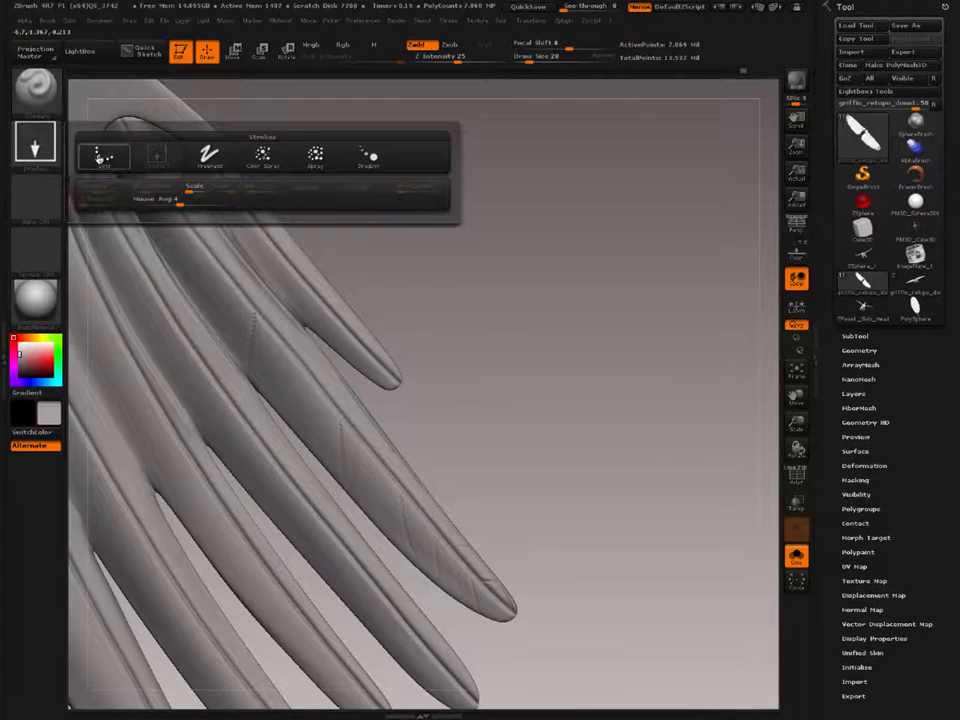
pyautogui.click(98, 154)
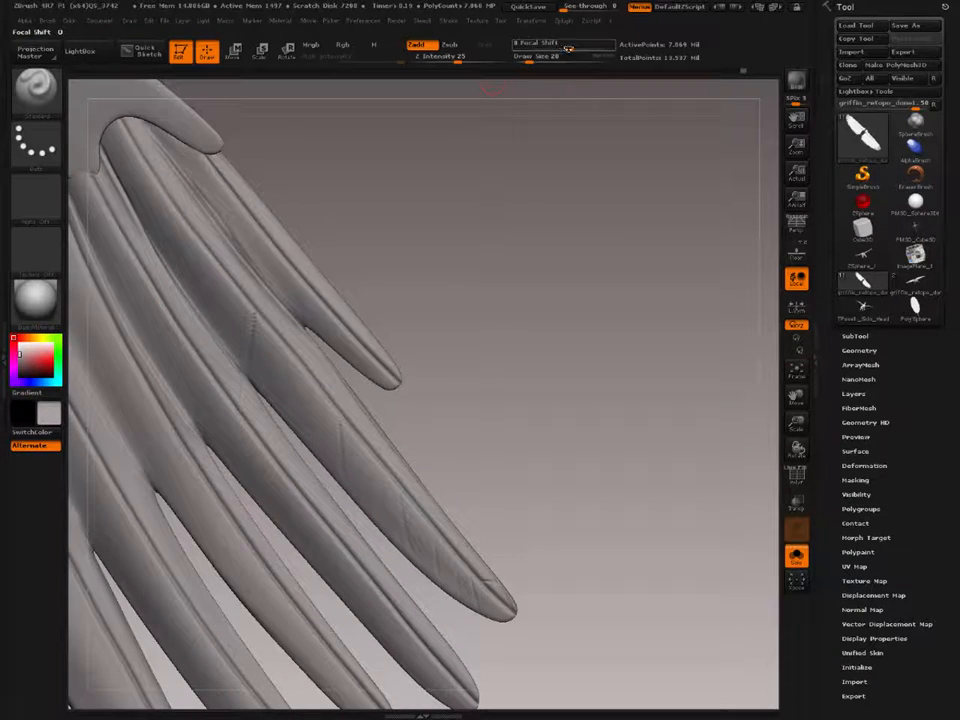
pyautogui.moveTo(568, 47); pyautogui.dragTo(531, 45)
pyautogui.click(526, 59)
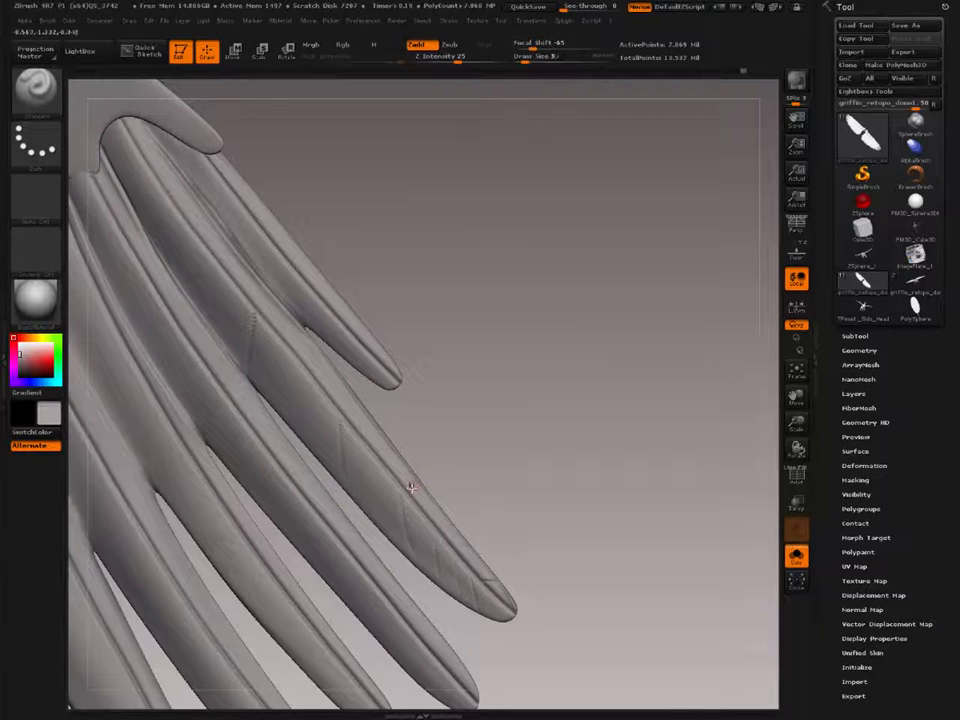
pyautogui.keyDown('alt'); pyautogui.moveTo(275, 266); pyautogui.dragTo(302, 313, button='right'); pyautogui.keyUp('alt')
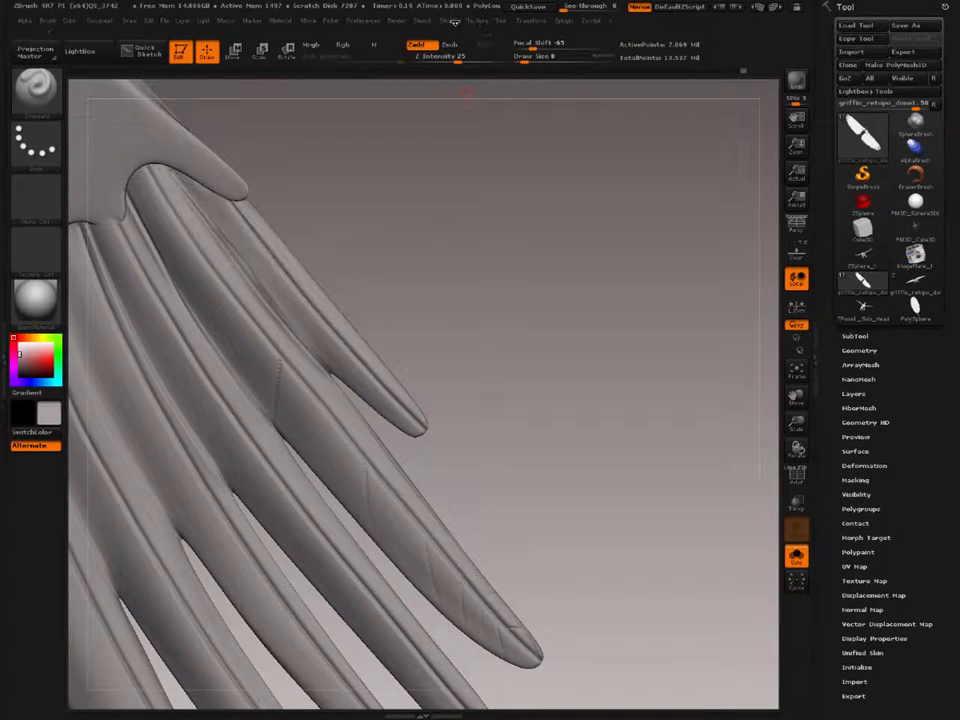
pyautogui.click(452, 21)
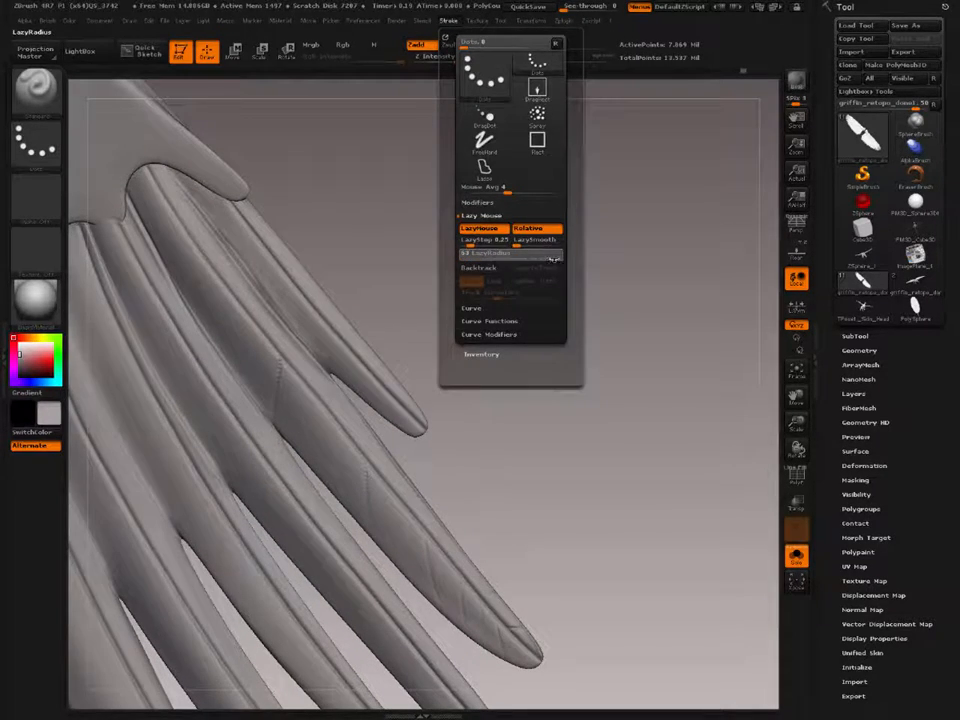
# Step: Draw thin lines along the second feather's shaft from base to tip, repeat the stroke to strengthen them, and smooth the result
pyautogui.keyDown('alt'); pyautogui.moveTo(182, 240); pyautogui.dragTo(186, 219, button='right'); pyautogui.keyUp('alt')
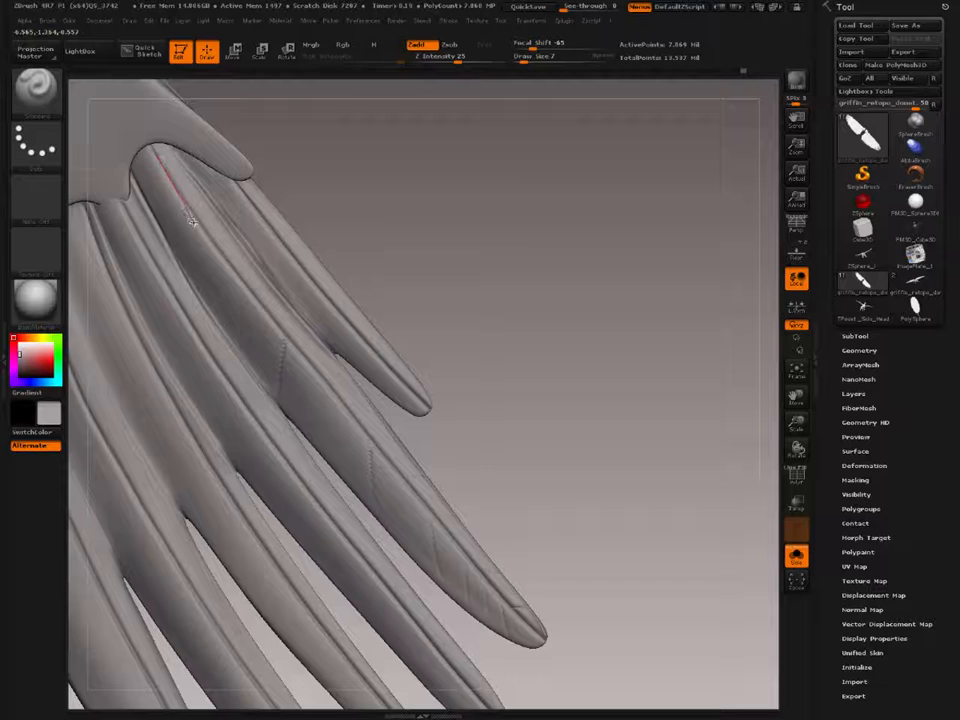
pyautogui.moveTo(206, 240); pyautogui.dragTo(331, 401)
pyautogui.moveTo(443, 532); pyautogui.dragTo(433, 515)
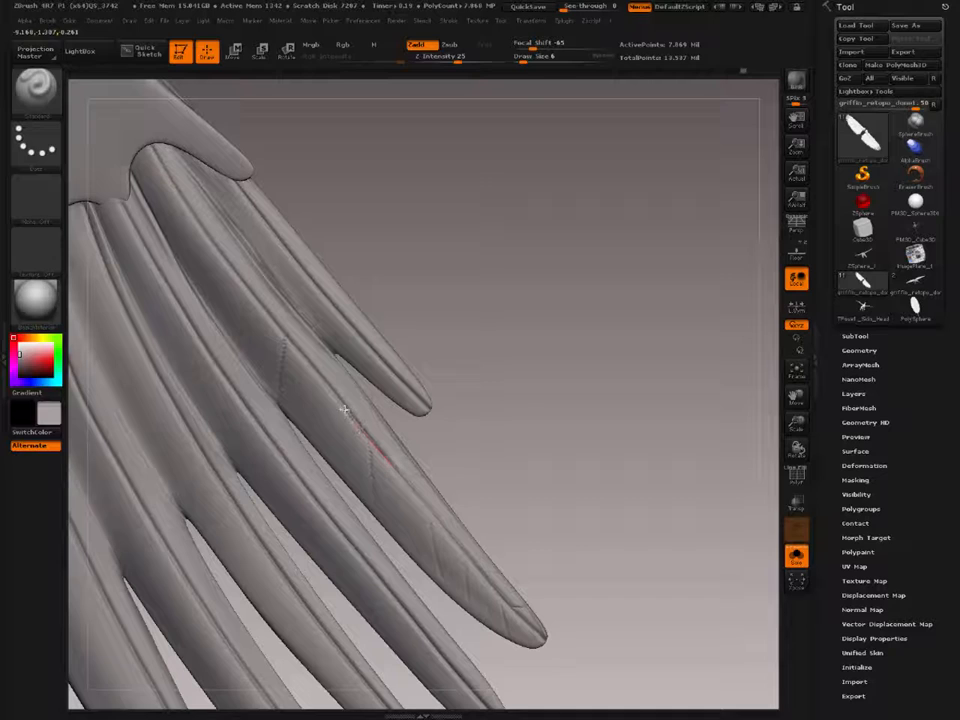
pyautogui.moveTo(344, 410)
pyautogui.mouseDown()
pyautogui.moveTo(167, 188)
pyautogui.moveTo(136, 123)
pyautogui.moveTo(141, 108)
pyautogui.mouseUp()
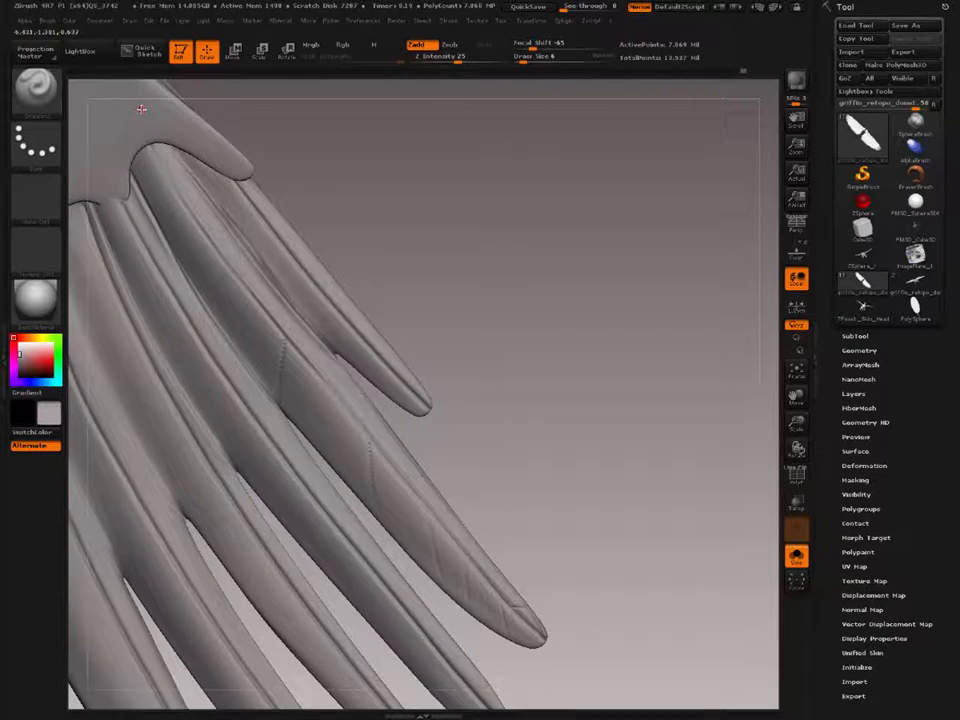
pyautogui.press('1')
pyautogui.press('1')
pyautogui.press('1')
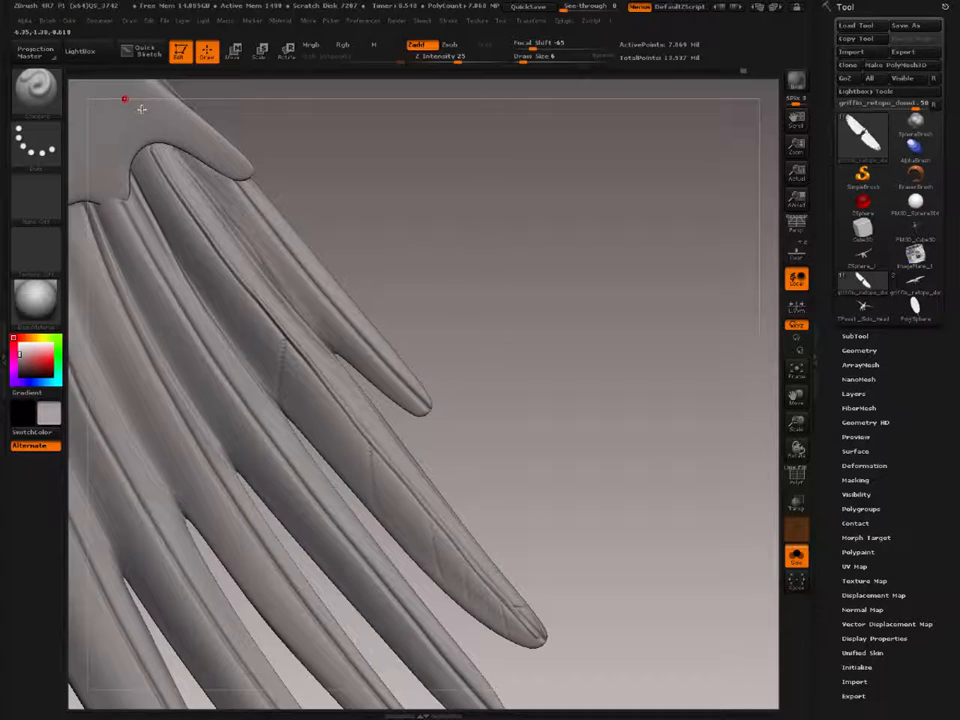
pyautogui.keyDown('shift'); pyautogui.moveTo(156, 161); pyautogui.dragTo(152, 152); pyautogui.keyUp('shift')
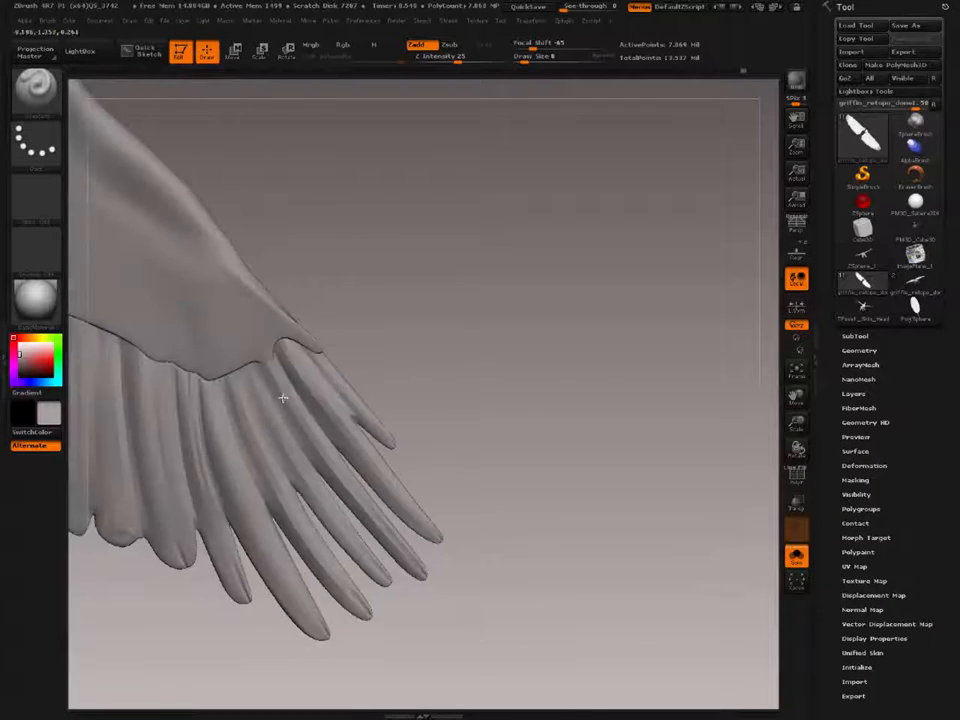
pyautogui.moveTo(283, 396)
pyautogui.mouseDown()
pyautogui.moveTo(306, 403)
pyautogui.moveTo(341, 393)
pyautogui.moveTo(343, 420)
pyautogui.moveTo(298, 446)
pyautogui.moveTo(300, 433)
pyautogui.moveTo(318, 447)
pyautogui.moveTo(268, 439)
pyautogui.moveTo(279, 407)
pyautogui.moveTo(354, 439)
pyautogui.moveTo(289, 371)
pyautogui.moveTo(401, 418)
pyautogui.moveTo(343, 364)
pyautogui.moveTo(386, 392)
pyautogui.moveTo(471, 597)
pyautogui.moveTo(317, 272)
pyautogui.moveTo(86, 276)
pyautogui.moveTo(100, 115)
pyautogui.moveTo(76, 90)
pyautogui.mouseUp()
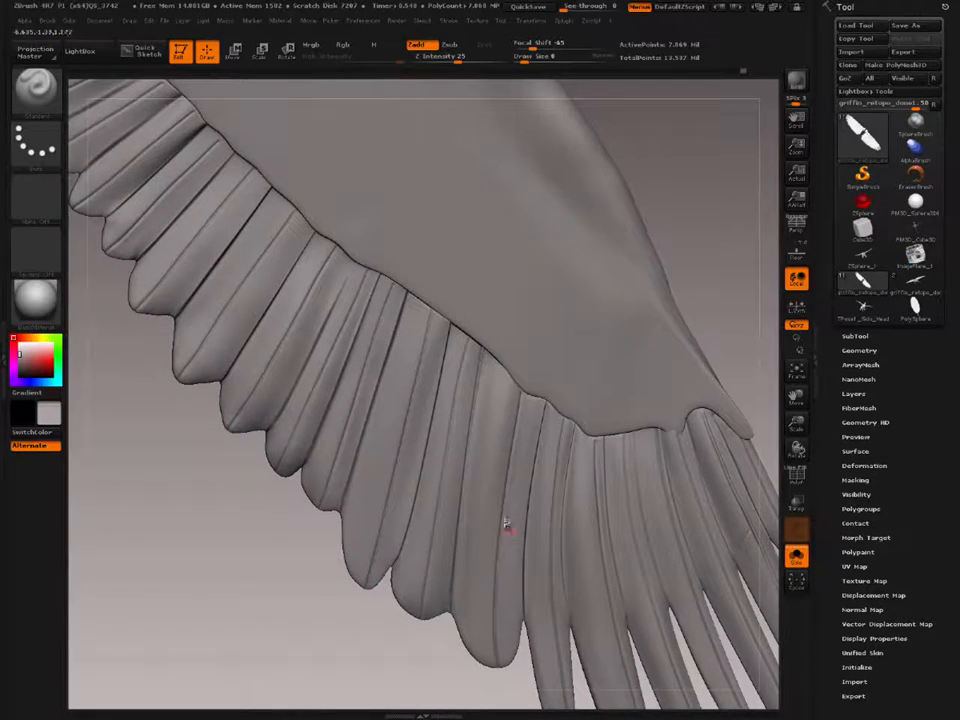
# Step: Lower the wing mesh to its lowest subdivision level, choose the Move brush and display the polygroup wireframe
pyautogui.moveTo(505, 523); pyautogui.dragTo(258, 214)
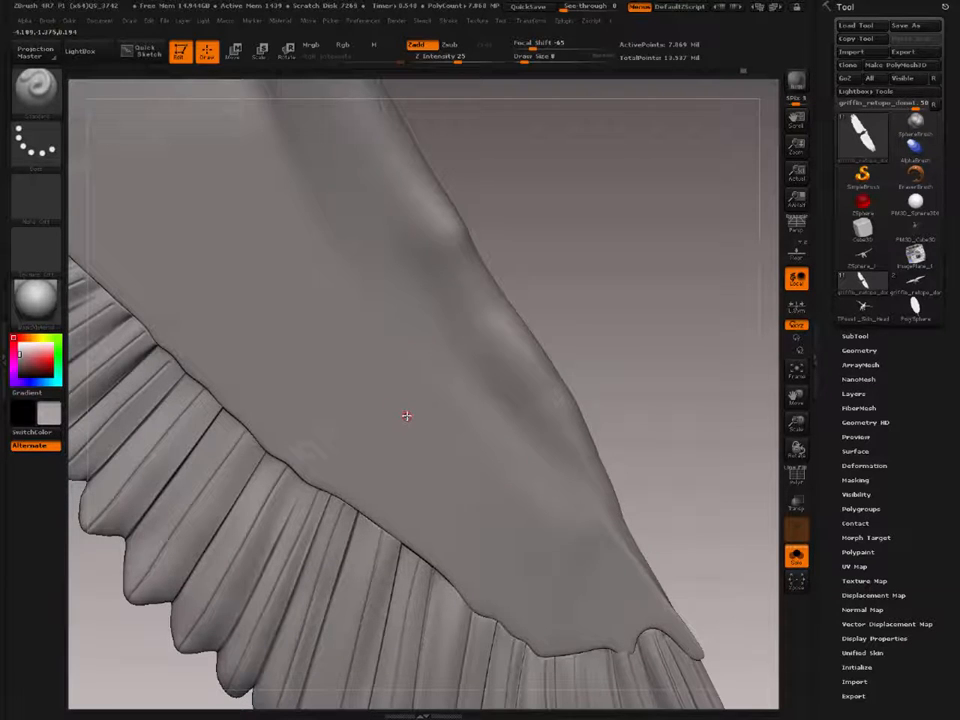
pyautogui.click(55, 21)
pyautogui.moveTo(381, 487); pyautogui.dragTo(396, 392, button='right')
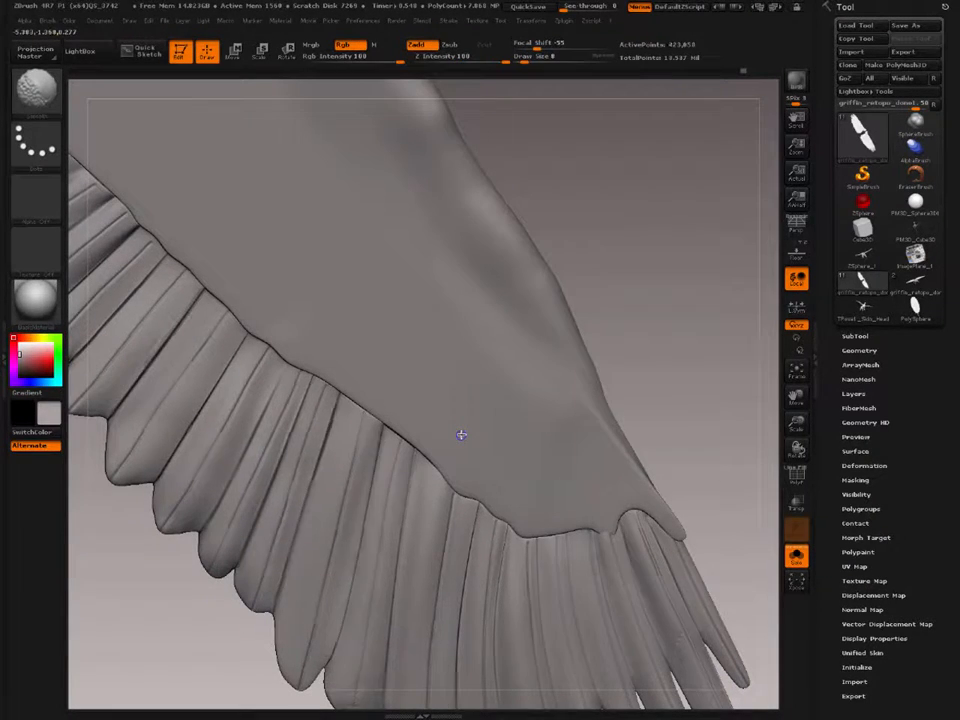
pyautogui.hotkey('shift', 'd')
pyautogui.moveTo(461, 434); pyautogui.dragTo(493, 388, button='right')
pyautogui.press('b')
pyautogui.press('m')
pyautogui.press('v')
pyautogui.hotkey('shift', 'f')
pyautogui.hotkey('shift', 'd')
pyautogui.hotkey('shift', 'd')
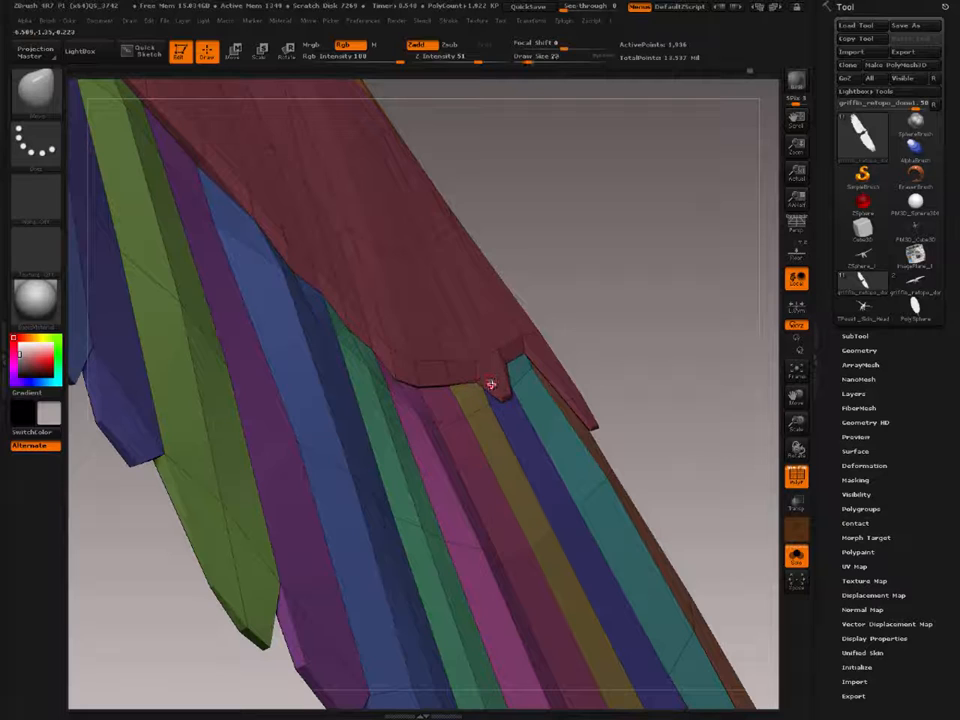
# Step: Reshape the covert area's pointed lobes over the outermost feathers at the wing tip with Draw Size 145
pyautogui.press('s')
pyautogui.moveTo(493, 385)
pyautogui.mouseDown()
pyautogui.moveTo(518, 384)
pyautogui.moveTo(501, 386)
pyautogui.moveTo(510, 377)
pyautogui.mouseUp()
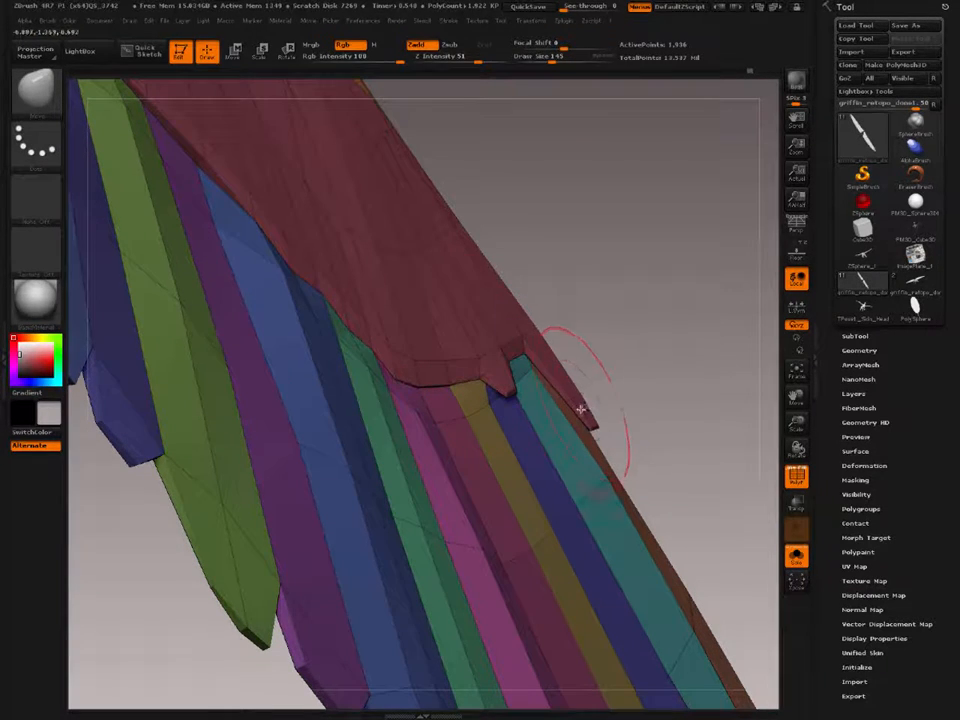
pyautogui.moveTo(581, 409)
pyautogui.mouseDown()
pyautogui.moveTo(587, 397)
pyautogui.moveTo(603, 412)
pyautogui.mouseUp()
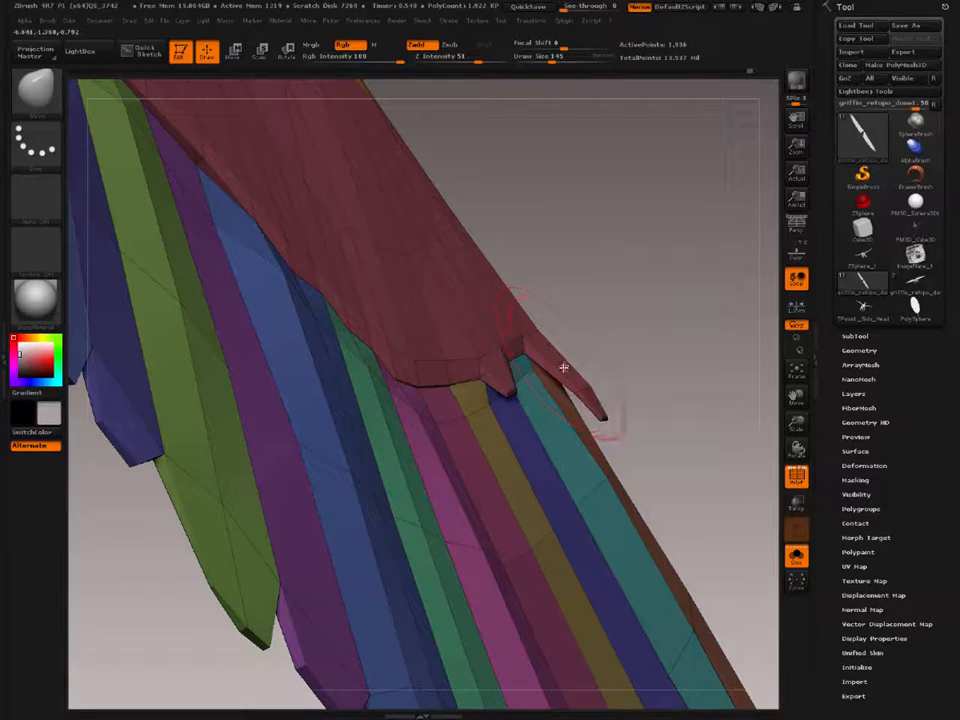
pyautogui.moveTo(442, 297)
pyautogui.mouseDown(button='right')
pyautogui.moveTo(426, 272)
pyautogui.moveTo(430, 280)
pyautogui.mouseUp(button='right')
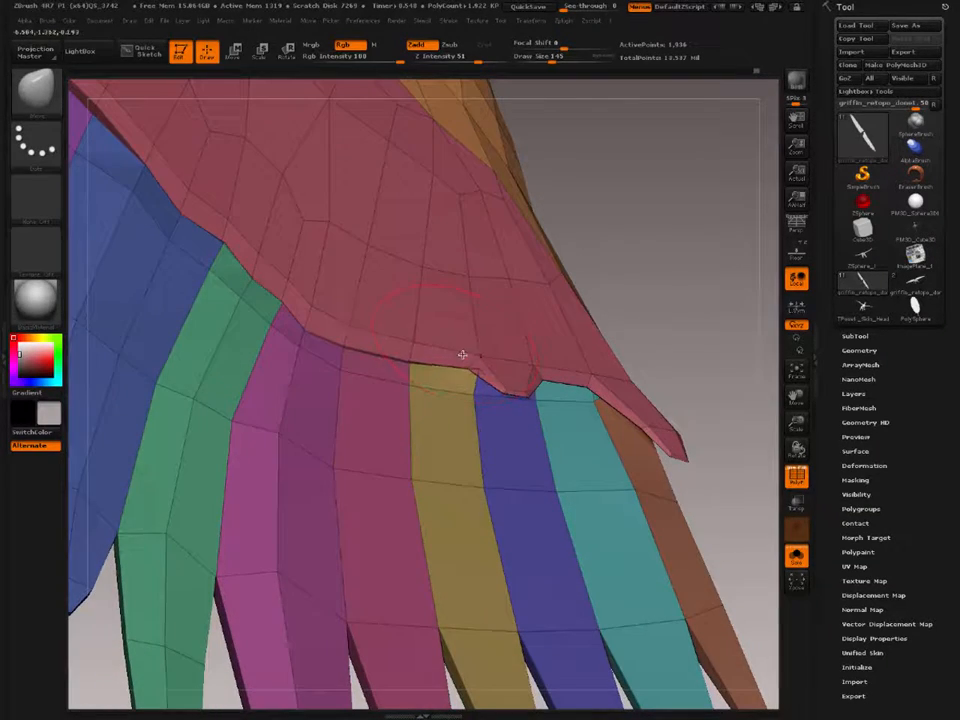
pyautogui.moveTo(459, 339); pyautogui.dragTo(395, 327, button='right')
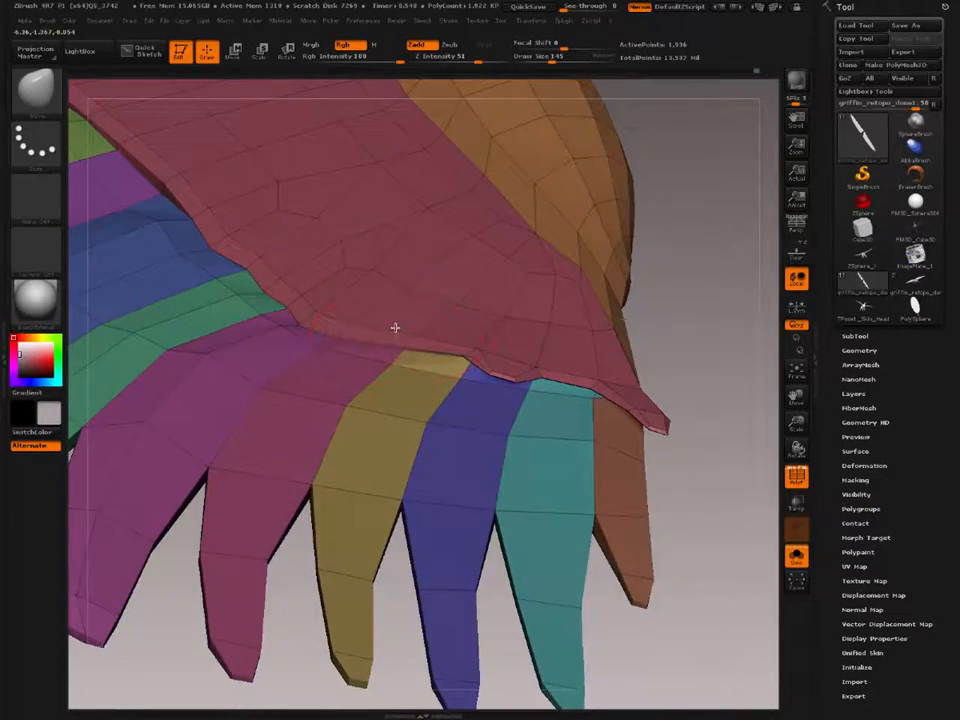
pyautogui.moveTo(324, 327)
pyautogui.mouseDown()
pyautogui.moveTo(332, 315)
pyautogui.moveTo(289, 296)
pyautogui.mouseUp()
# Step: Adjust the covert edge's corner above the mustard-yellow feather with Draw Size 32
pyautogui.keyDown('ctrl'); pyautogui.moveTo(448, 371); pyautogui.dragTo(542, 510, button='right'); pyautogui.keyUp('ctrl')
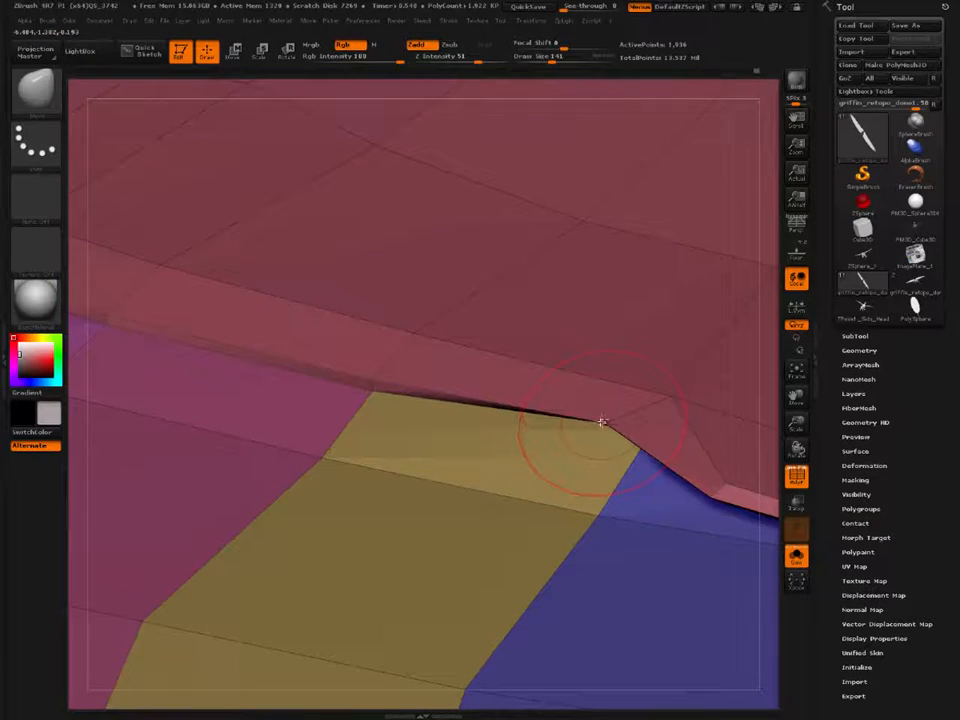
pyautogui.press('s')
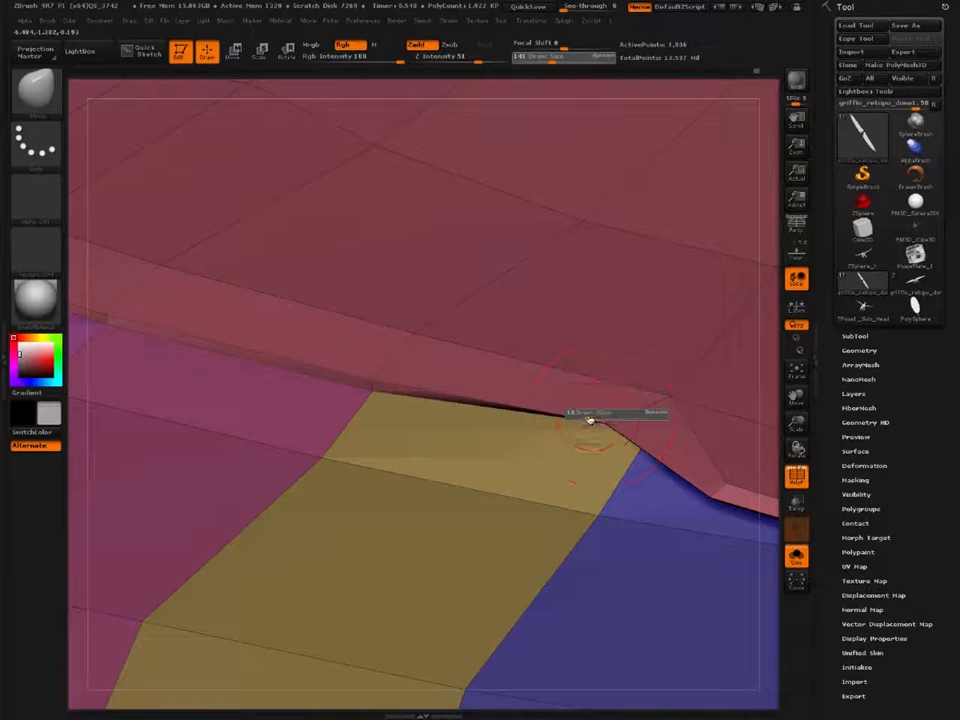
pyautogui.moveTo(589, 419); pyautogui.dragTo(583, 419)
pyautogui.moveTo(590, 418); pyautogui.dragTo(630, 402, button='right')
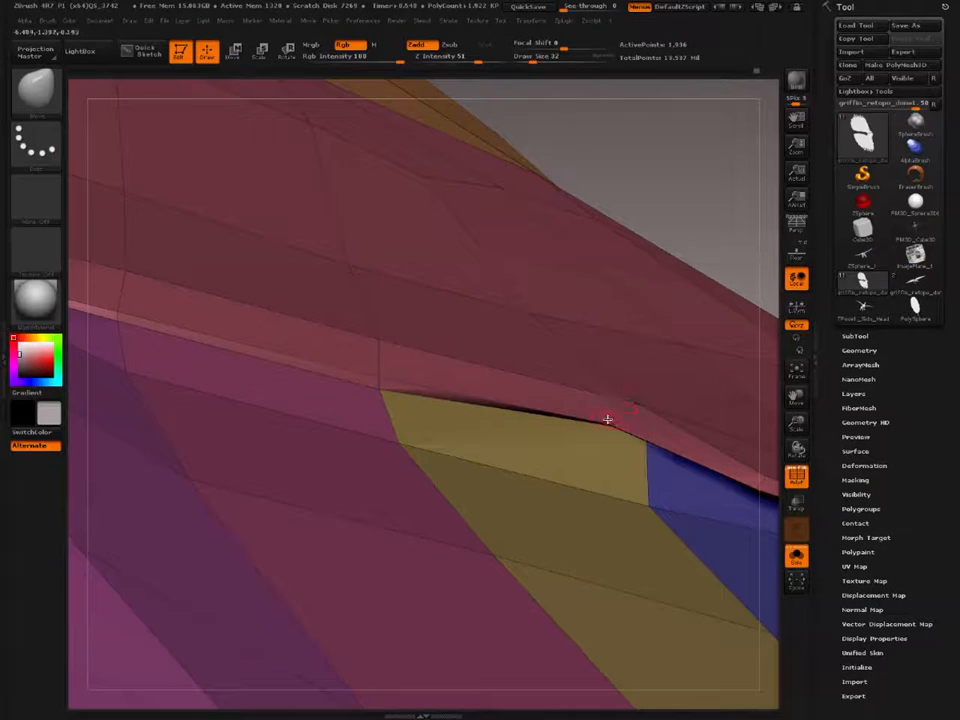
pyautogui.moveTo(608, 419); pyautogui.dragTo(623, 394)
pyautogui.moveTo(291, 281); pyautogui.dragTo(471, 396, button='right')
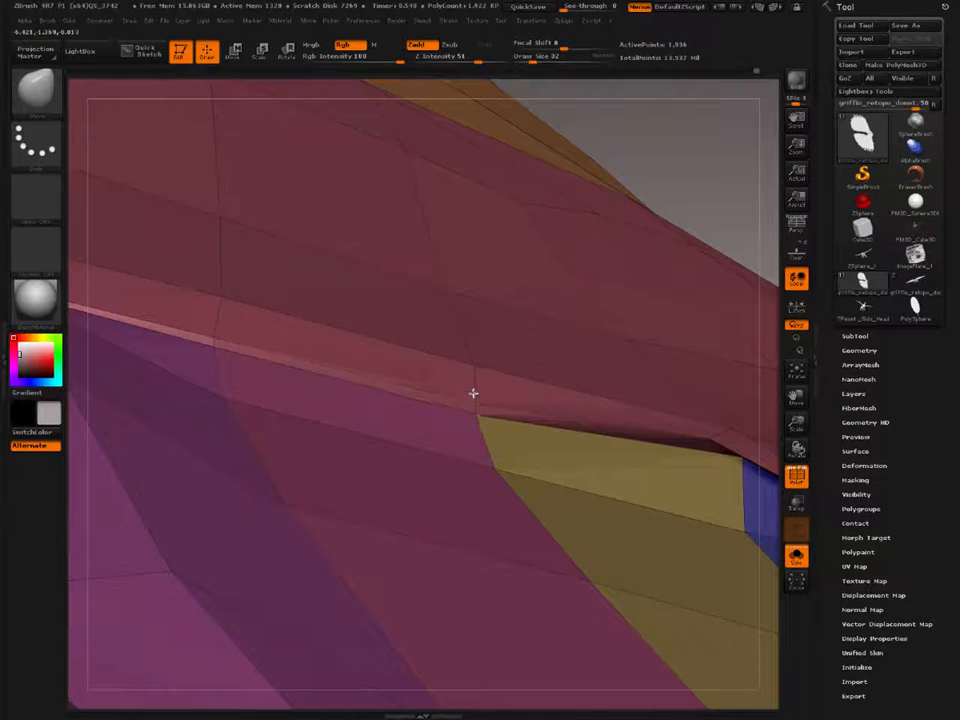
pyautogui.moveTo(246, 302); pyautogui.dragTo(330, 448, button='right')
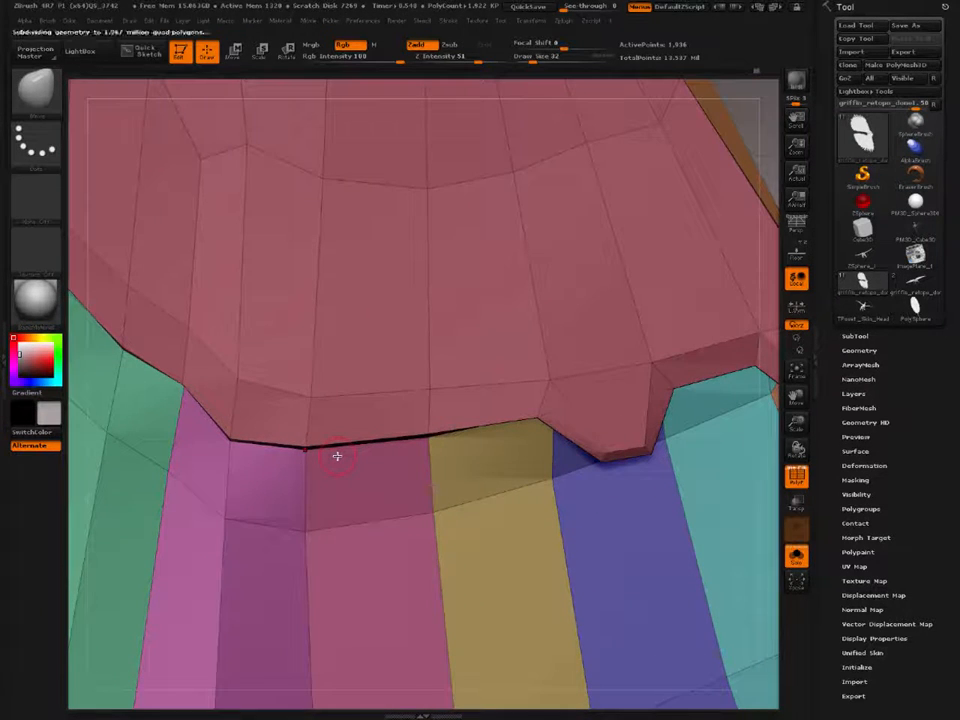
# Step: Raise the mesh one subdivision level and pull the covert edge down into small points where the magenta and mustard-yellow feathers meet
pyautogui.moveTo(330, 398); pyautogui.dragTo(313, 422, button='right')
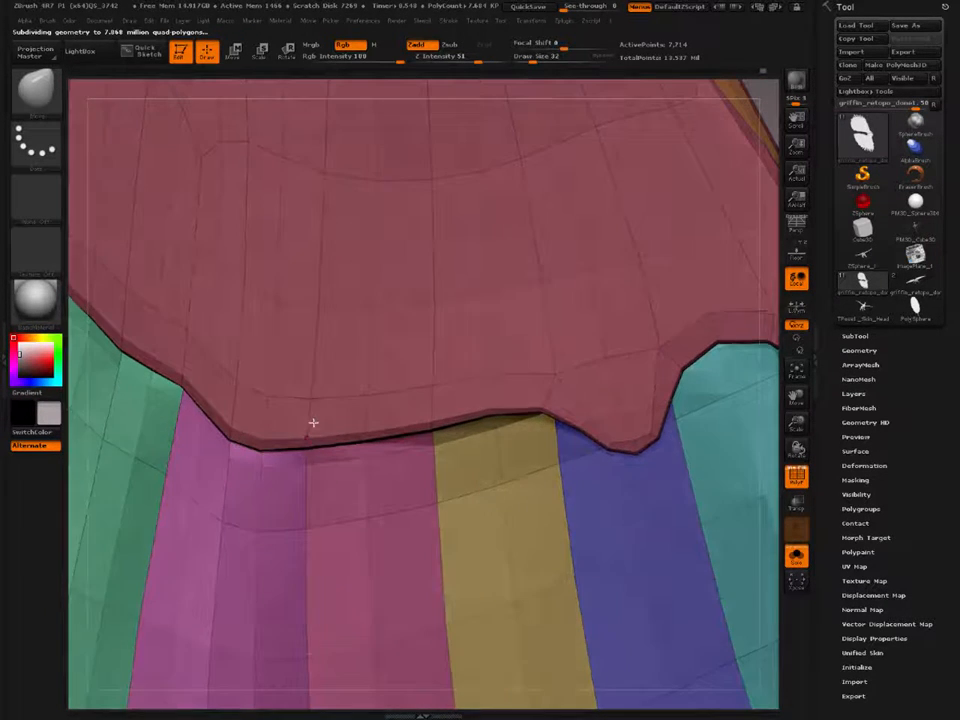
pyautogui.moveTo(308, 437); pyautogui.dragTo(306, 495)
pyautogui.moveTo(428, 429); pyautogui.dragTo(435, 476)
pyautogui.moveTo(250, 347); pyautogui.dragTo(362, 403, button='right')
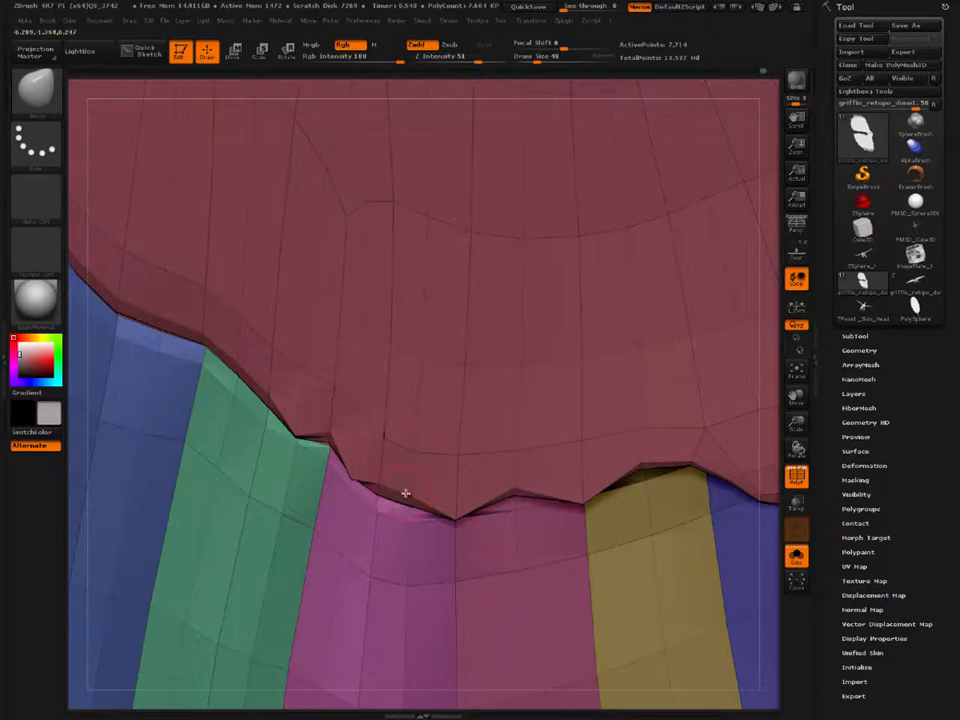
# Step: Shape the covert edge into uneven scallops above the teal-green, blue and purple feathers
pyautogui.moveTo(384, 465); pyautogui.dragTo(309, 411, button='right')
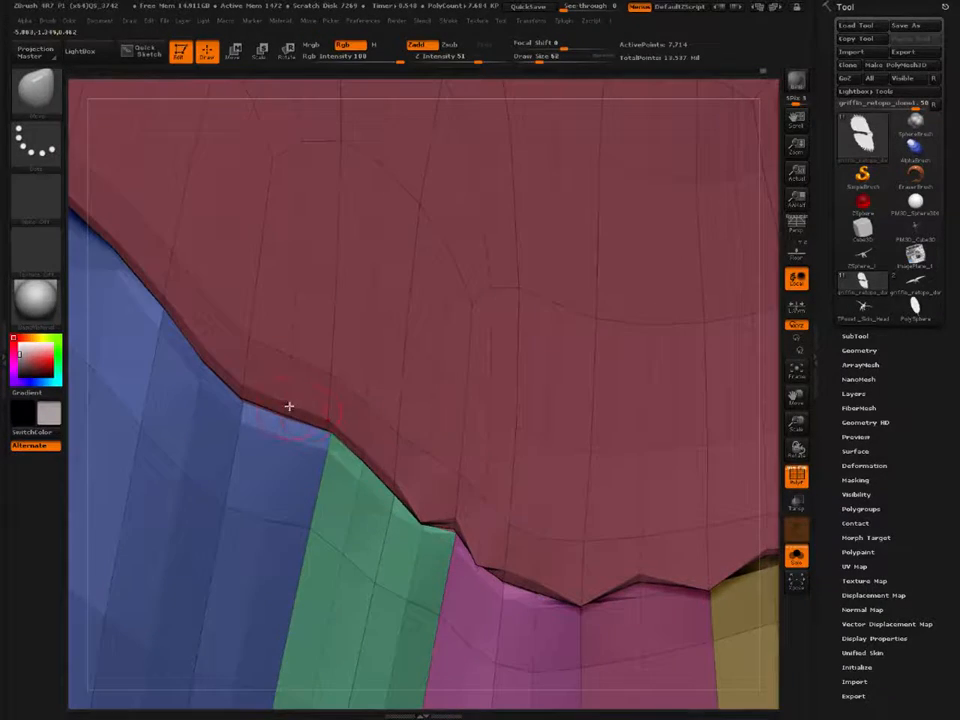
pyautogui.moveTo(272, 446)
pyautogui.mouseDown(button='right')
pyautogui.moveTo(253, 403)
pyautogui.moveTo(281, 459)
pyautogui.moveTo(261, 456)
pyautogui.moveTo(333, 411)
pyautogui.mouseUp(button='right')
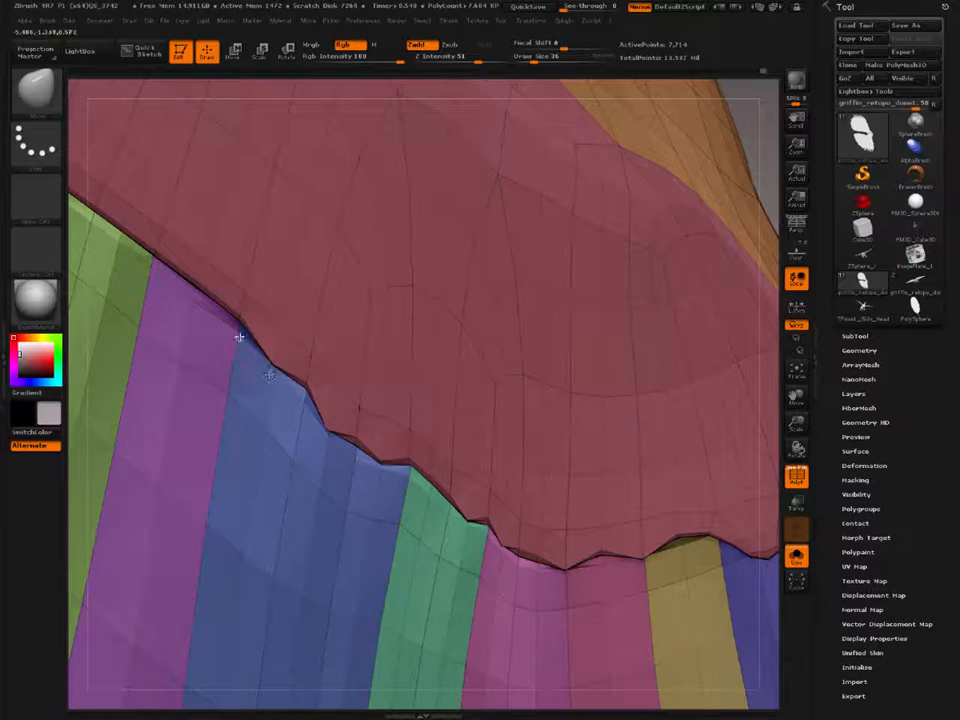
pyautogui.moveTo(278, 345); pyautogui.dragTo(275, 384, button='right')
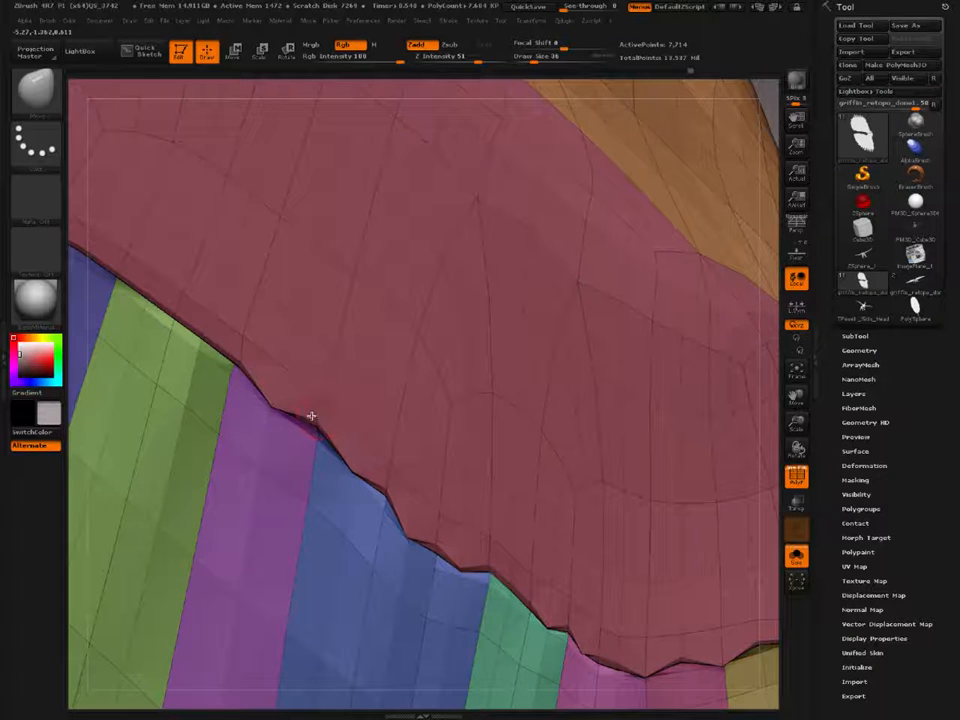
pyautogui.moveTo(315, 386); pyautogui.dragTo(291, 448, button='right')
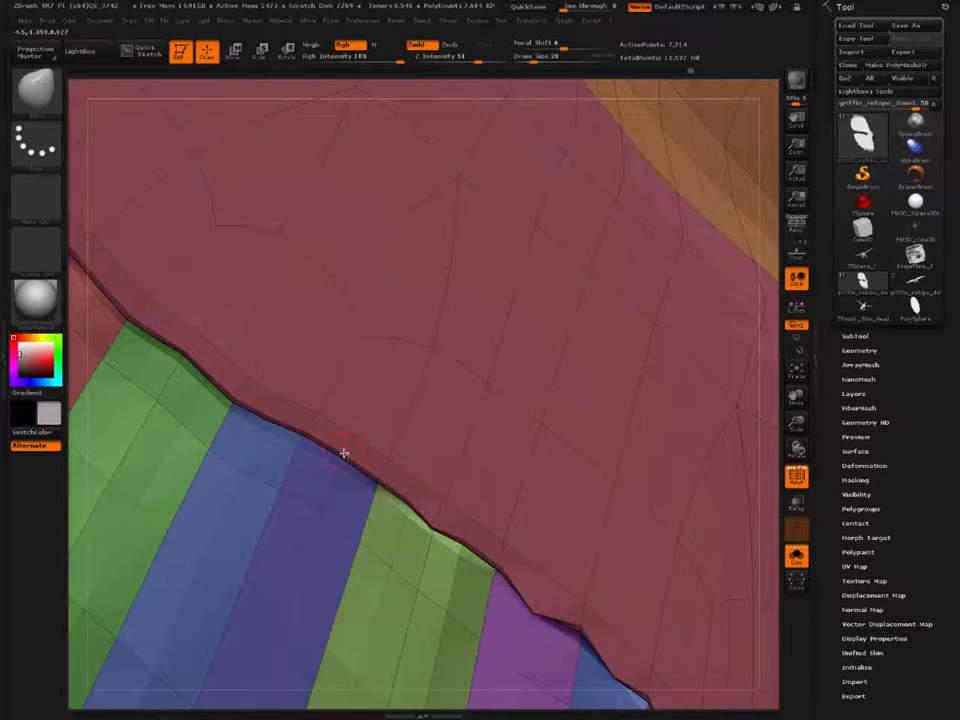
# Step: Extend the scalloped covert edge over the indigo, blue and bright green feathers with Draw Size 36
pyautogui.press('space')
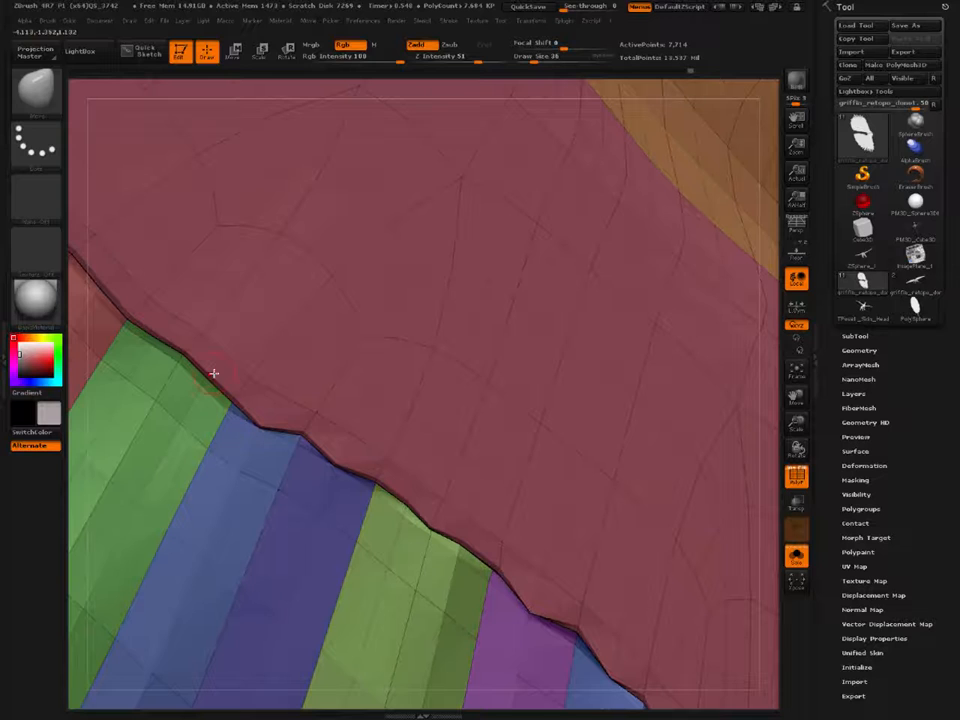
pyautogui.moveTo(214, 373); pyautogui.dragTo(197, 392)
pyautogui.keyDown('alt'); pyautogui.moveTo(212, 388); pyautogui.dragTo(328, 469, button='right'); pyautogui.keyUp('alt')
pyautogui.moveTo(268, 407); pyautogui.dragTo(258, 430)
pyautogui.moveTo(219, 372); pyautogui.dragTo(211, 381)
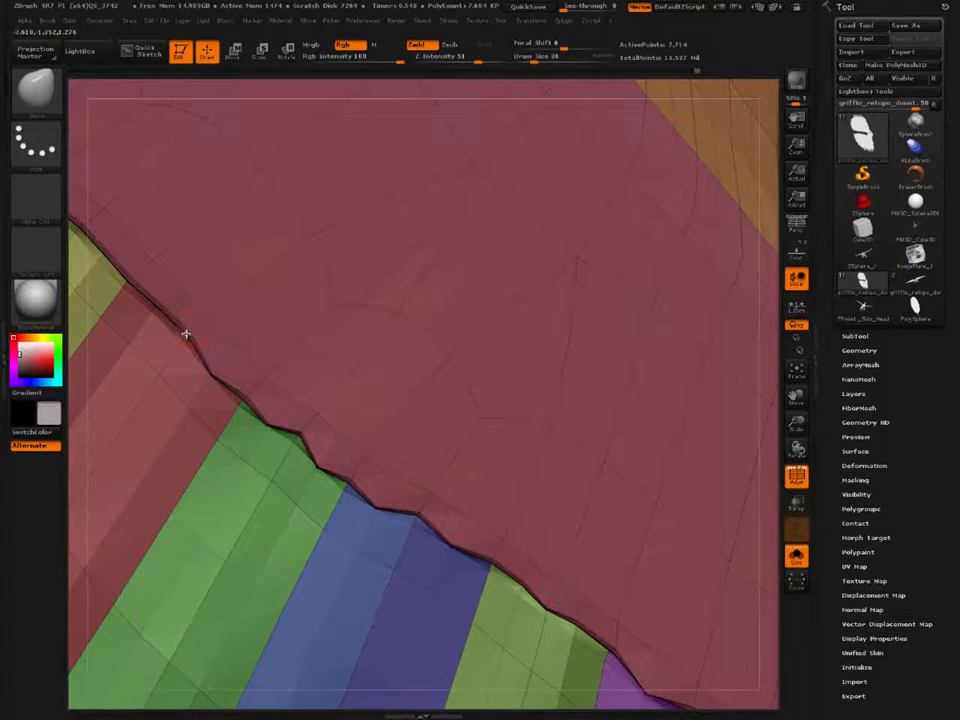
# Step: Continue the scalloped covert edge over the red and light yellow feathers toward the wing root
pyautogui.keyDown('alt'); pyautogui.moveTo(201, 336); pyautogui.dragTo(289, 408, button='right'); pyautogui.keyUp('alt')
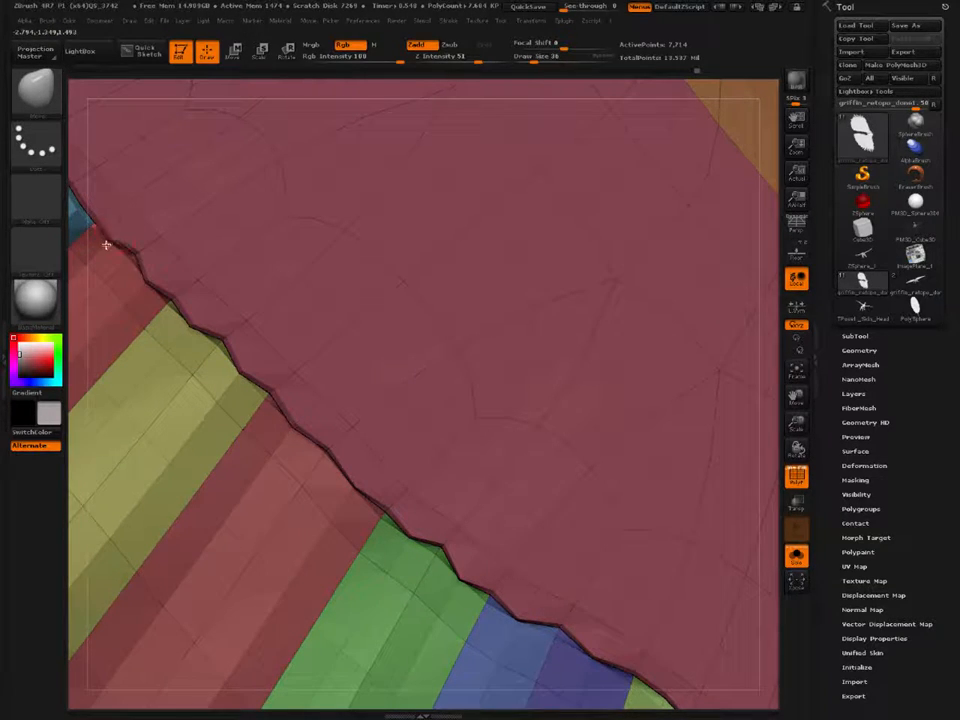
pyautogui.keyDown('alt'); pyautogui.moveTo(172, 305); pyautogui.dragTo(322, 472, button='right'); pyautogui.keyUp('alt')
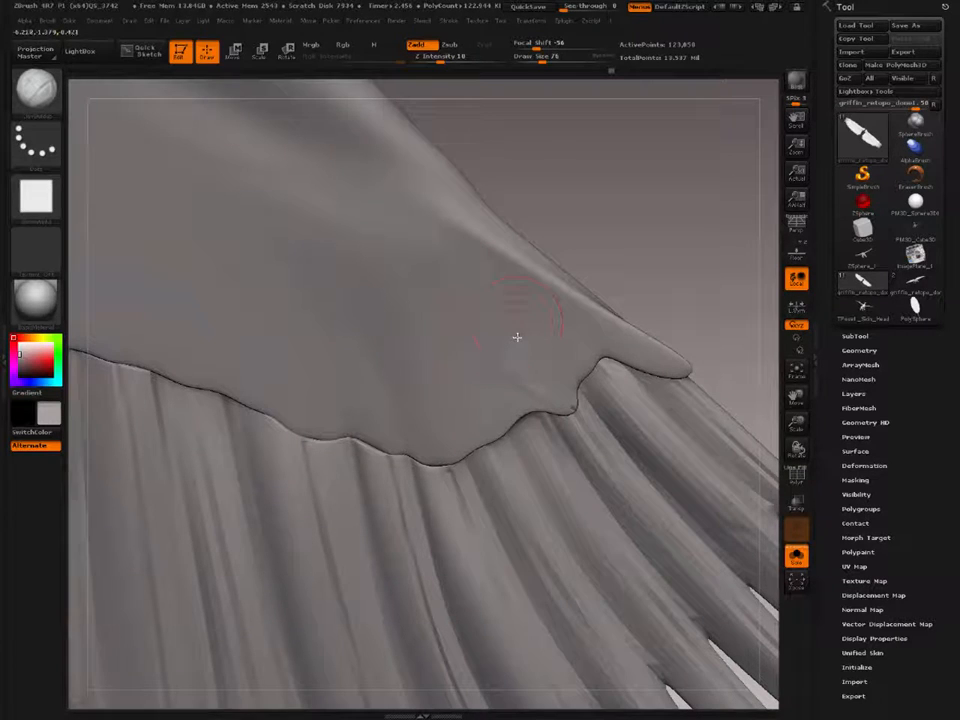
pyautogui.press('f')
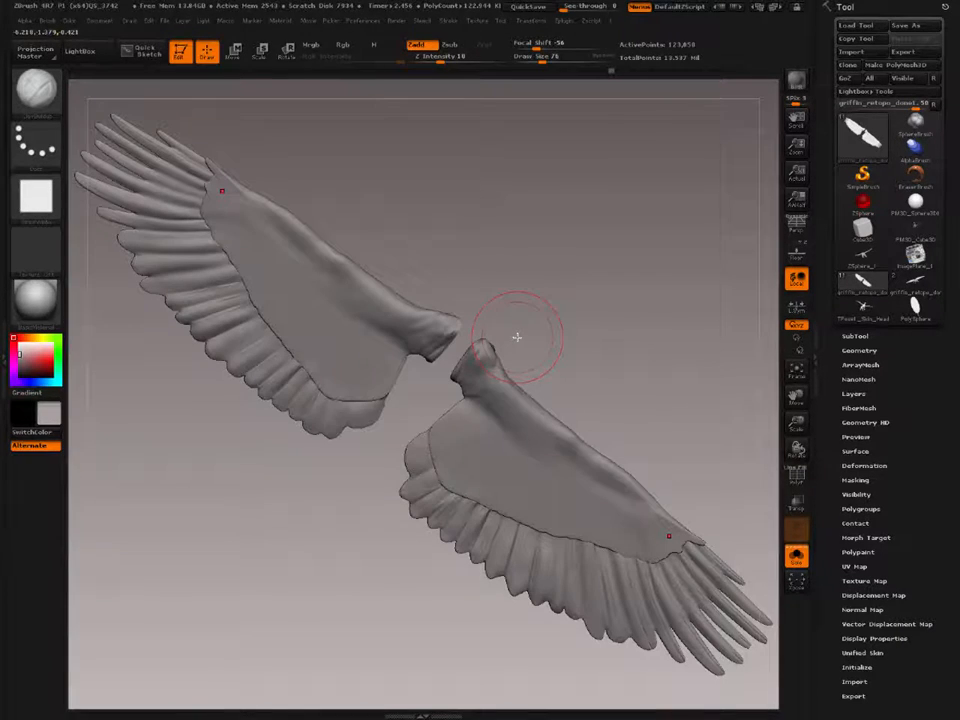
# Step: Show the wing's polygroup wireframe and select the Dam Standard brush for carving the covert edge near the wing tip
pyautogui.moveTo(619, 532); pyautogui.dragTo(558, 545, button='right')
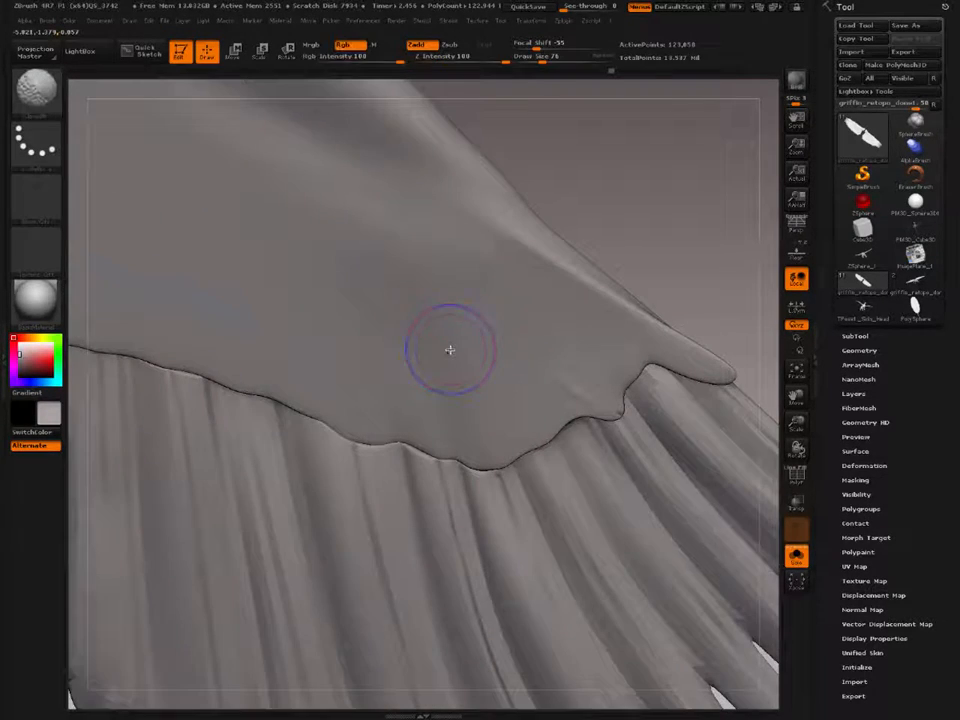
pyautogui.hotkey('shift', 'f')
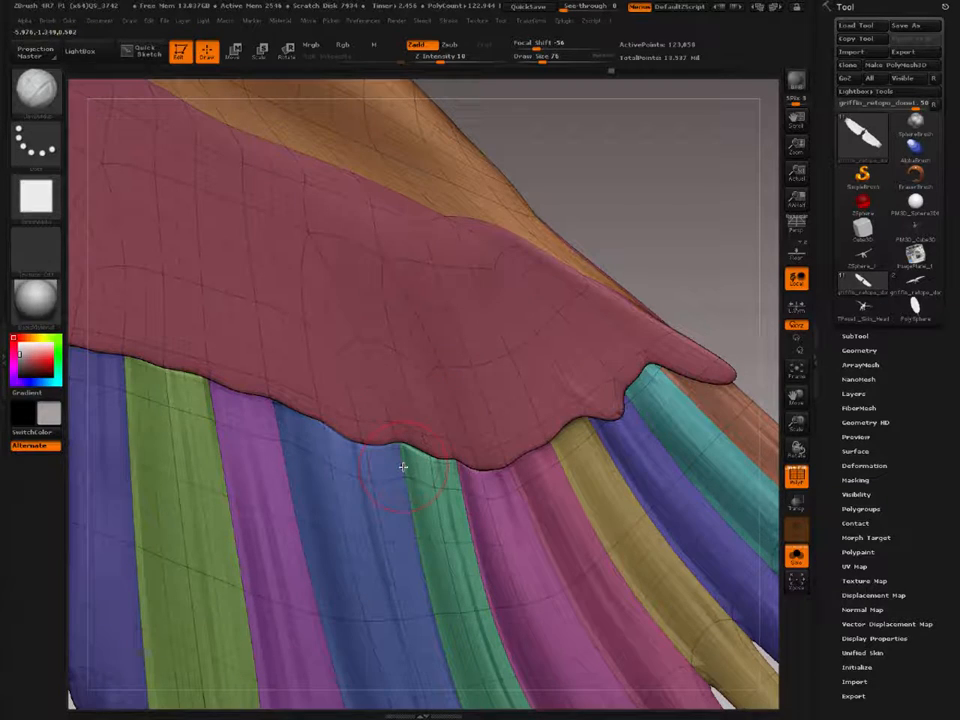
pyautogui.press('b')
pyautogui.press('d')
pyautogui.press('s')
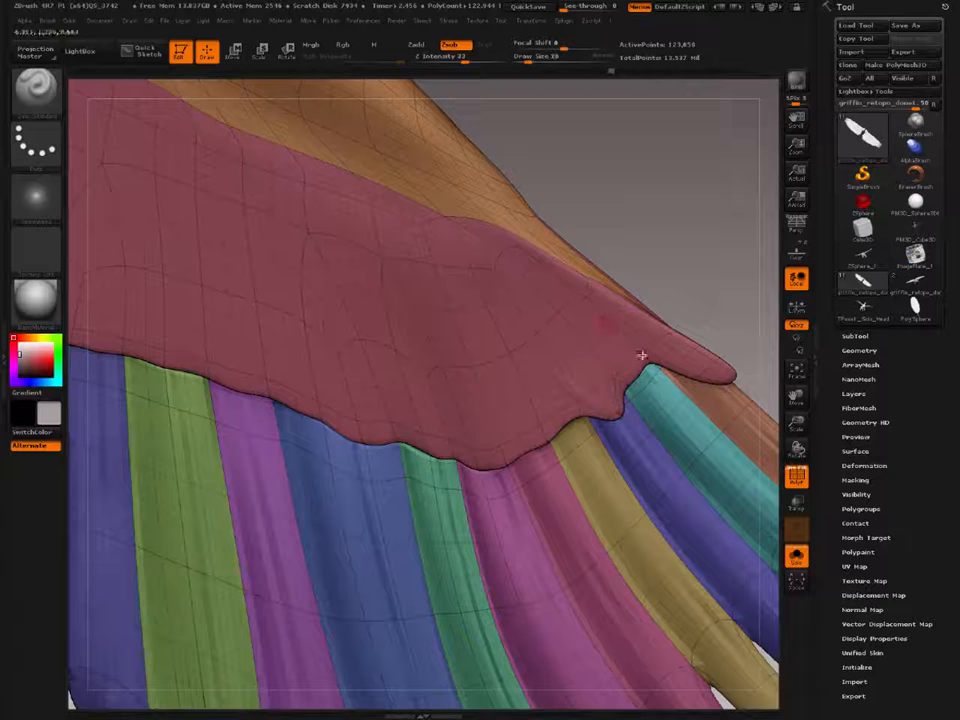
pyautogui.keyDown('ctrl'); pyautogui.moveTo(643, 345); pyautogui.dragTo(645, 366, button='right'); pyautogui.keyUp('ctrl')
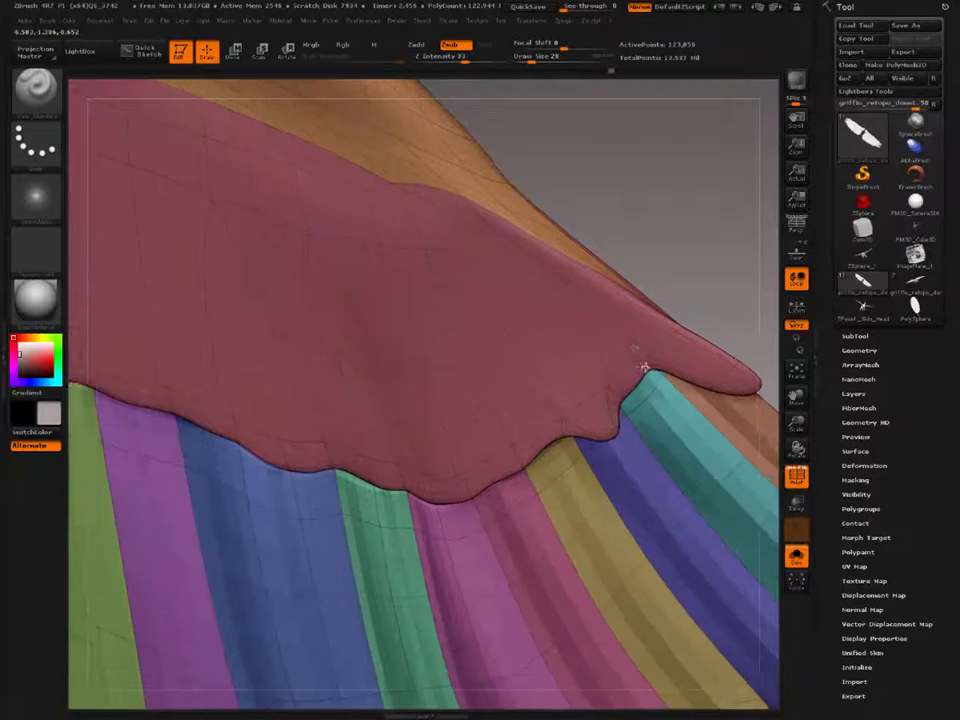
pyautogui.moveTo(654, 364); pyautogui.dragTo(555, 273)
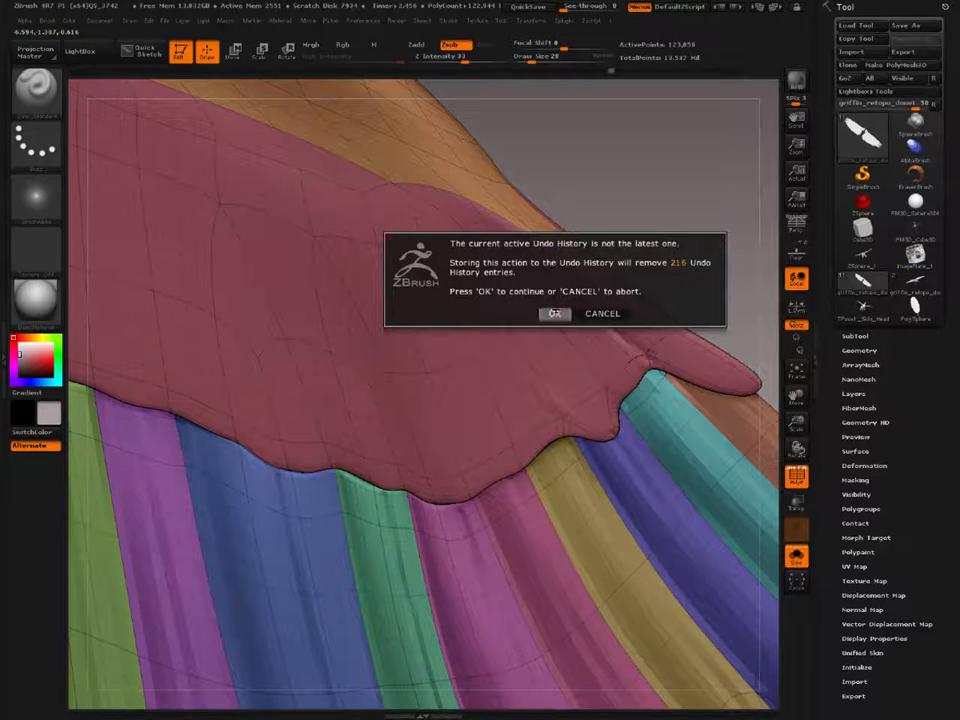
pyautogui.click(554, 313)
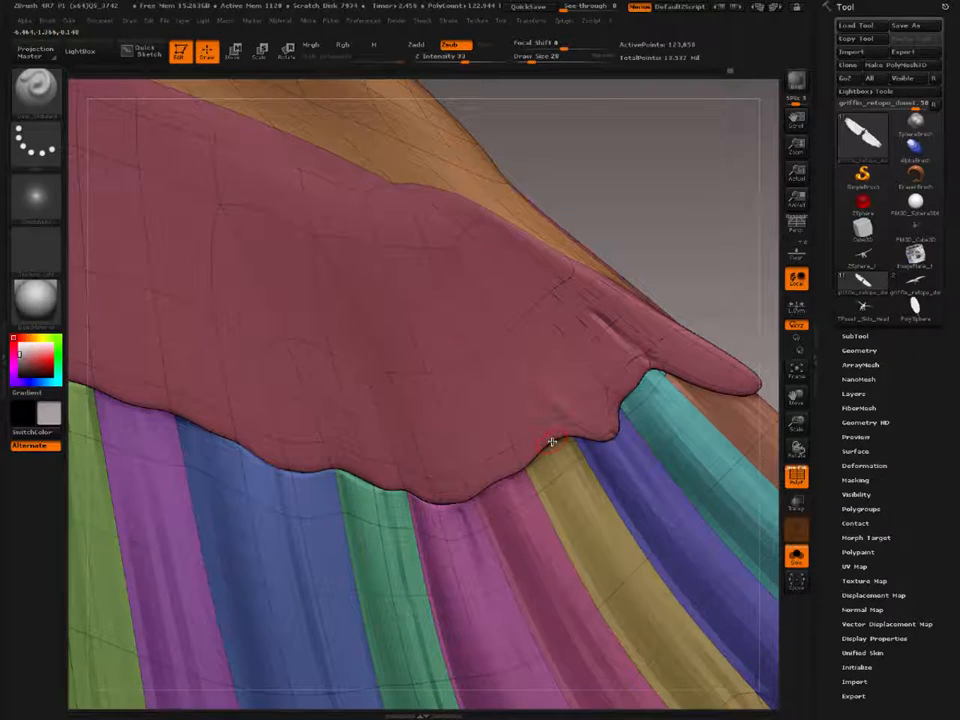
pyautogui.hotkey('ctrl', 'z')
pyautogui.hotkey('ctrl', 'z')
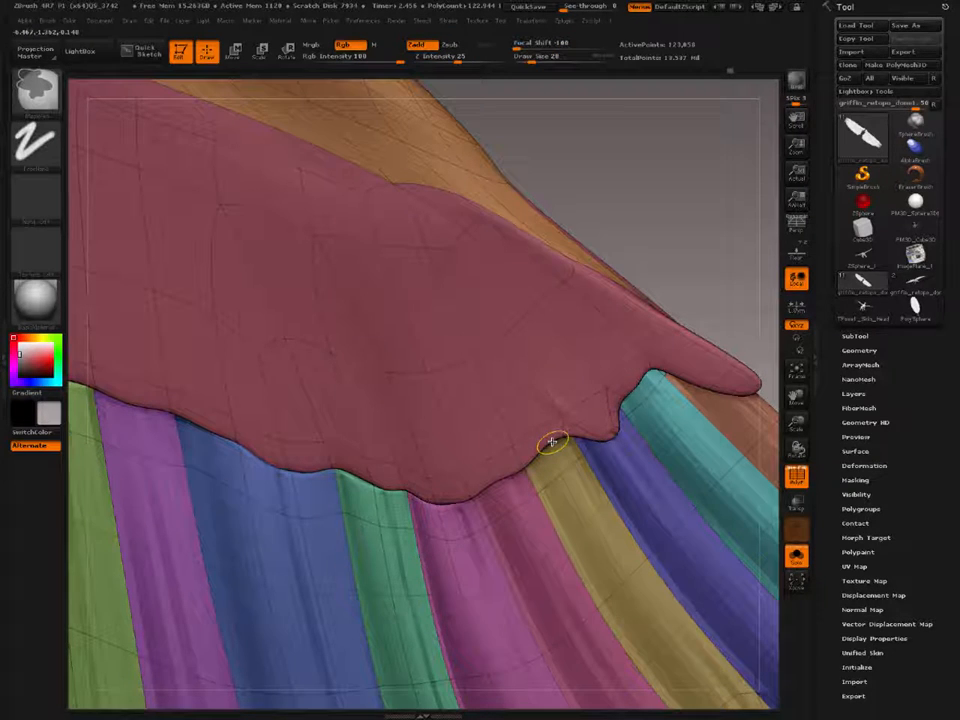
# Step: Raise the mesh's subdivision level and carve thin feather lines into the coverts above the teal, indigo, mustard and pink feathers with Draw Size 16
pyautogui.hotkey('ctrl', 'd')
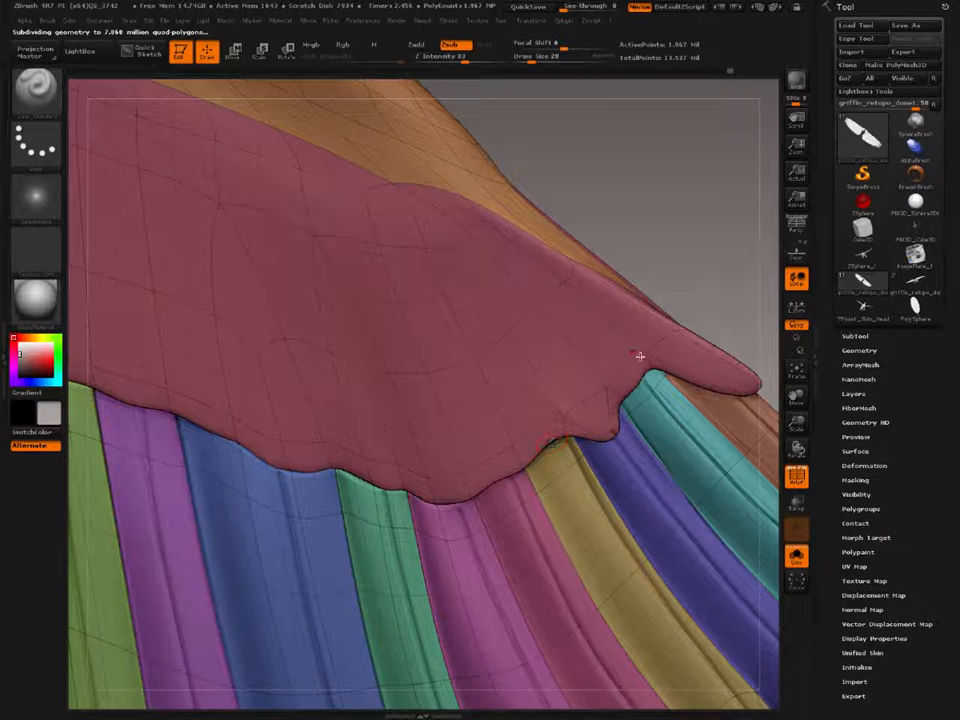
pyautogui.moveTo(622, 342)
pyautogui.mouseDown()
pyautogui.moveTo(559, 281)
pyautogui.moveTo(522, 281)
pyautogui.mouseUp()
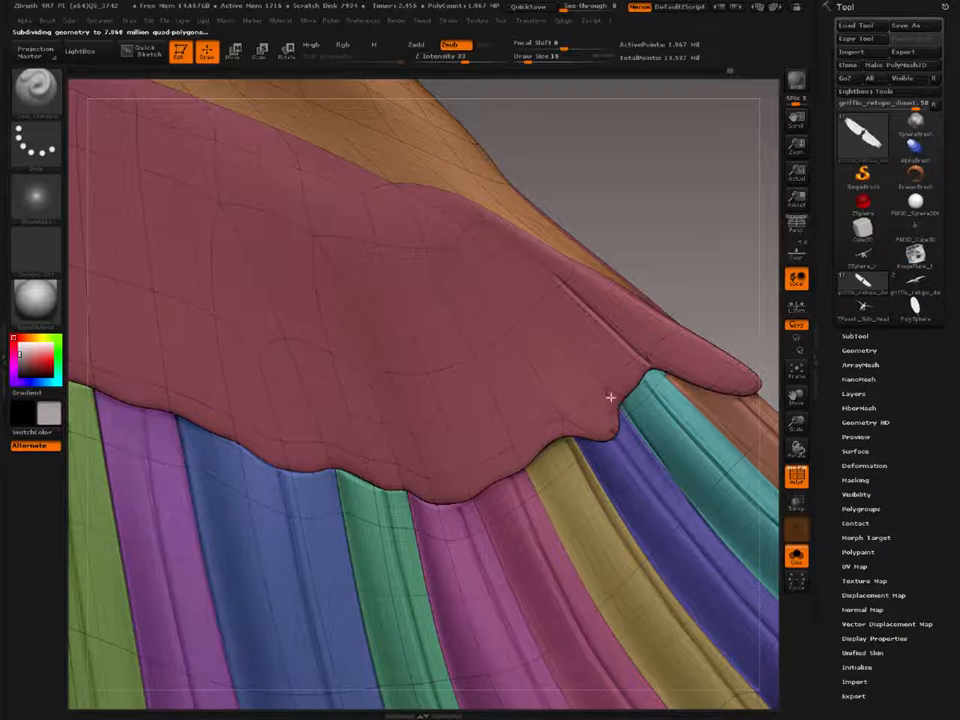
pyautogui.moveTo(610, 397); pyautogui.dragTo(463, 236)
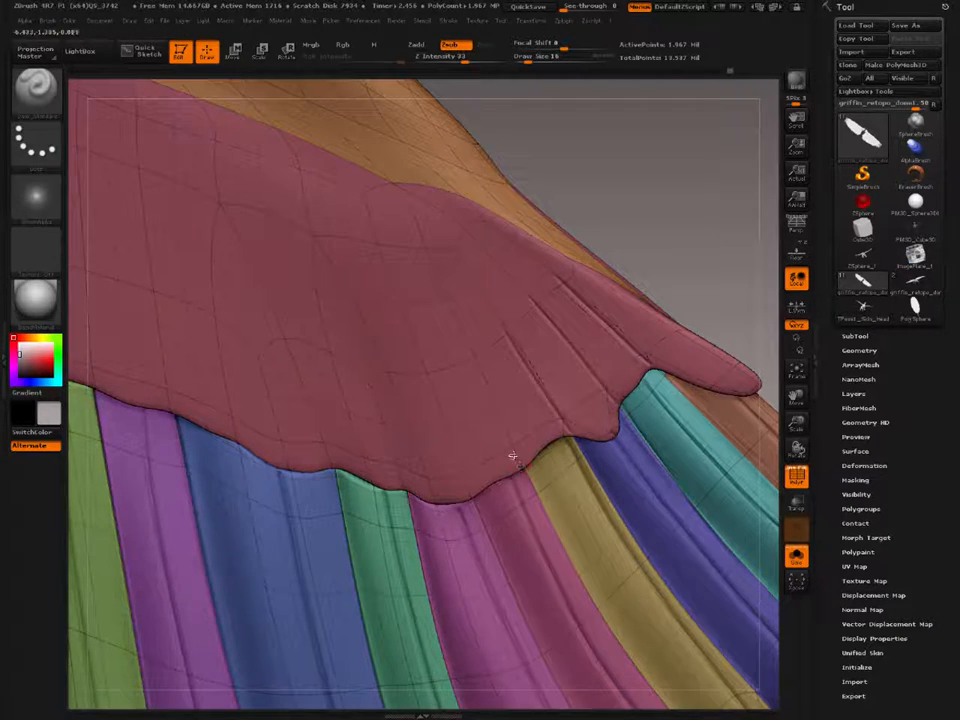
pyautogui.keyDown('alt'); pyautogui.moveTo(447, 435); pyautogui.dragTo(500, 381, button='right'); pyautogui.keyUp('alt')
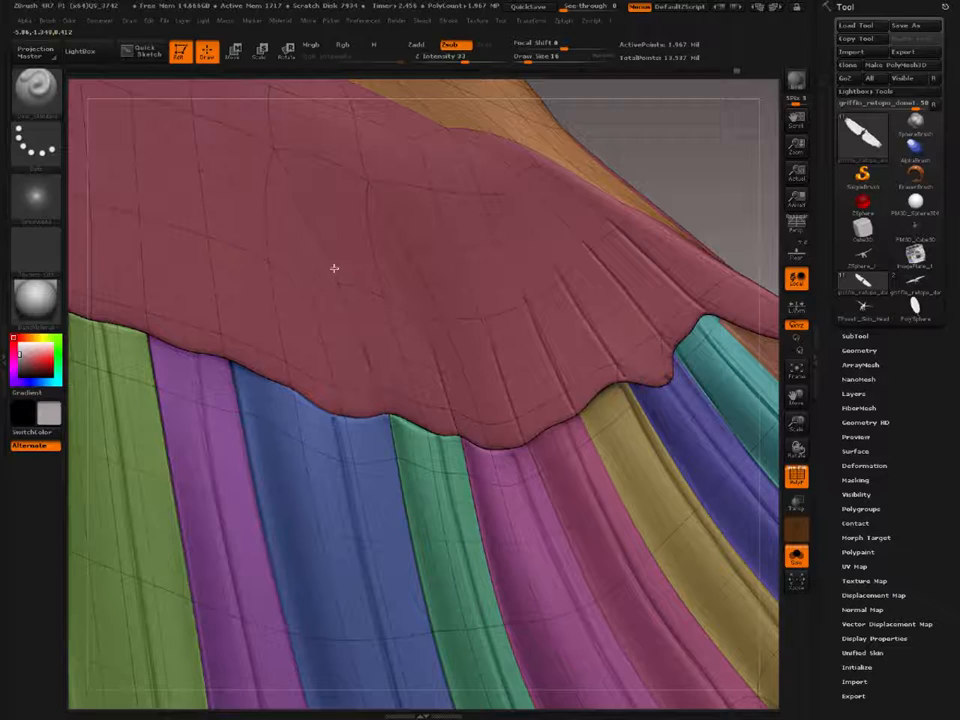
# Step: Carve further feather lines up from the covert edge above the blue, purple and olive-green feathers
pyautogui.moveTo(334, 268); pyautogui.dragTo(378, 388)
pyautogui.keyDown('alt'); pyautogui.moveTo(374, 384); pyautogui.dragTo(471, 391, button='right'); pyautogui.keyUp('alt')
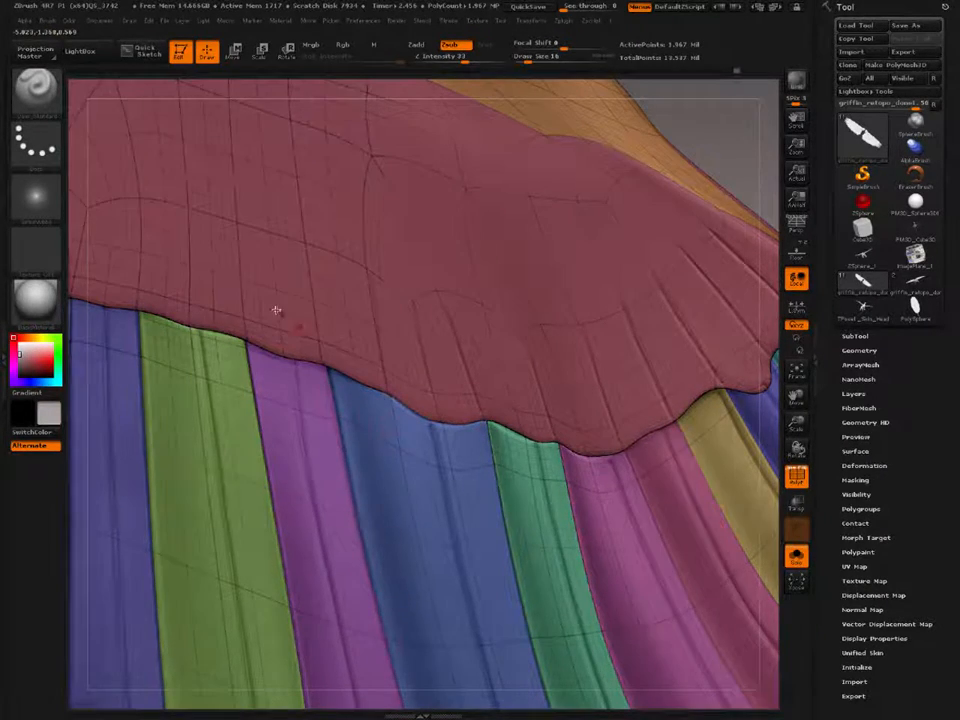
pyautogui.moveTo(274, 311); pyautogui.dragTo(414, 326, button='right')
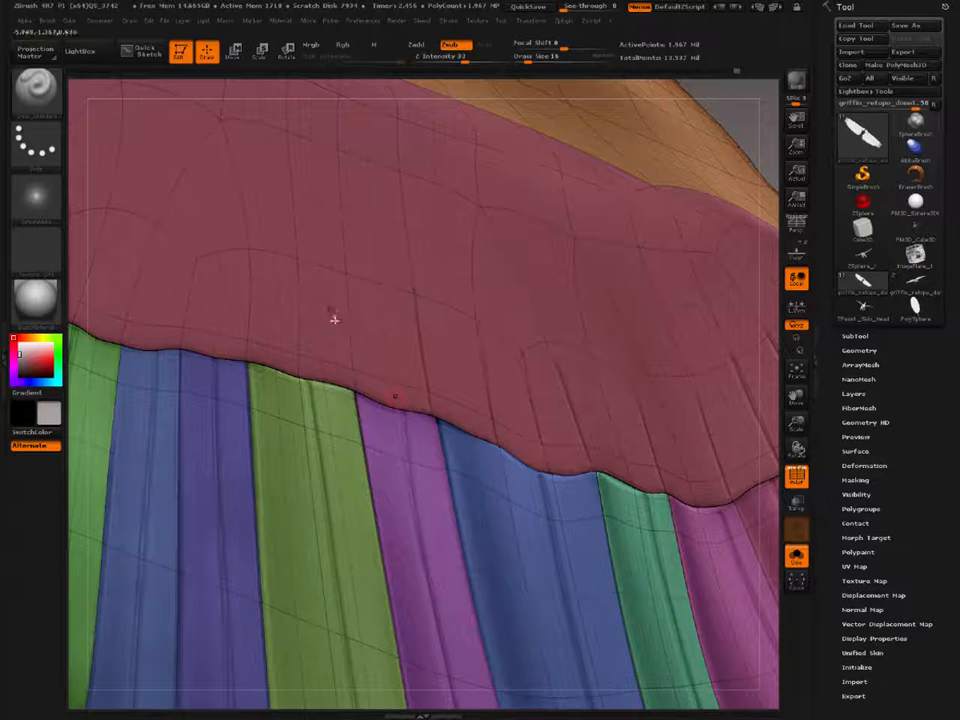
pyautogui.moveTo(360, 370); pyautogui.dragTo(405, 345, button='right')
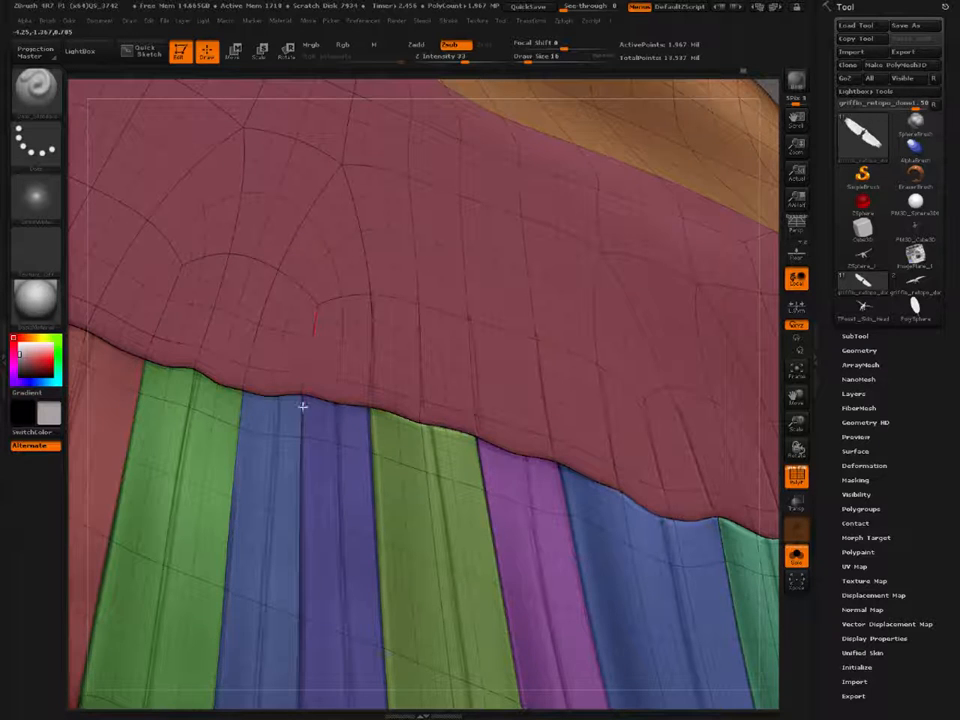
# Step: Carve feather lines into the coverts above the paired blue and indigo, bright green and red feathers
pyautogui.moveTo(247, 375); pyautogui.dragTo(236, 414)
pyautogui.keyDown('alt'); pyautogui.moveTo(192, 330); pyautogui.dragTo(356, 386, button='right'); pyautogui.keyUp('alt')
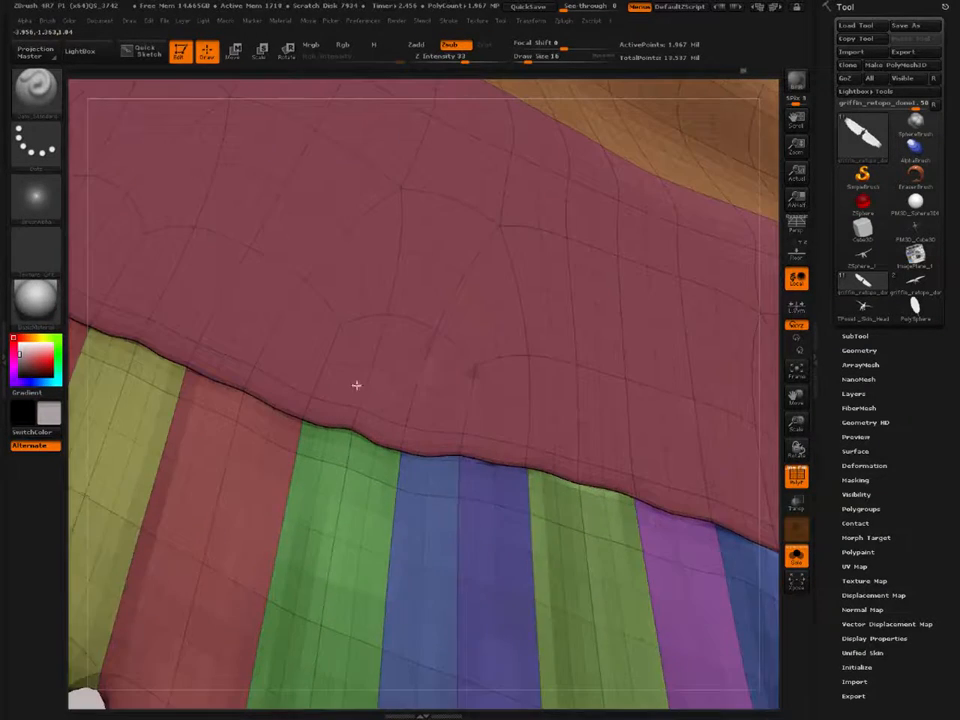
pyautogui.moveTo(388, 317); pyautogui.dragTo(349, 437)
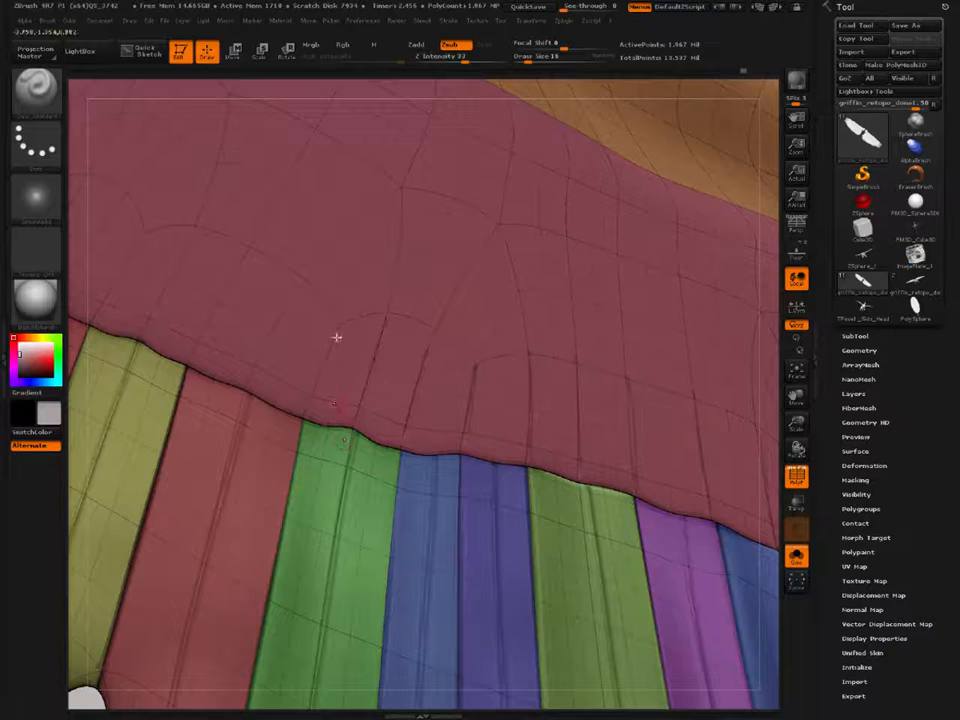
pyautogui.moveTo(337, 338); pyautogui.dragTo(296, 440)
pyautogui.keyDown('alt'); pyautogui.moveTo(298, 364); pyautogui.dragTo(382, 398, button='right'); pyautogui.keyUp('alt')
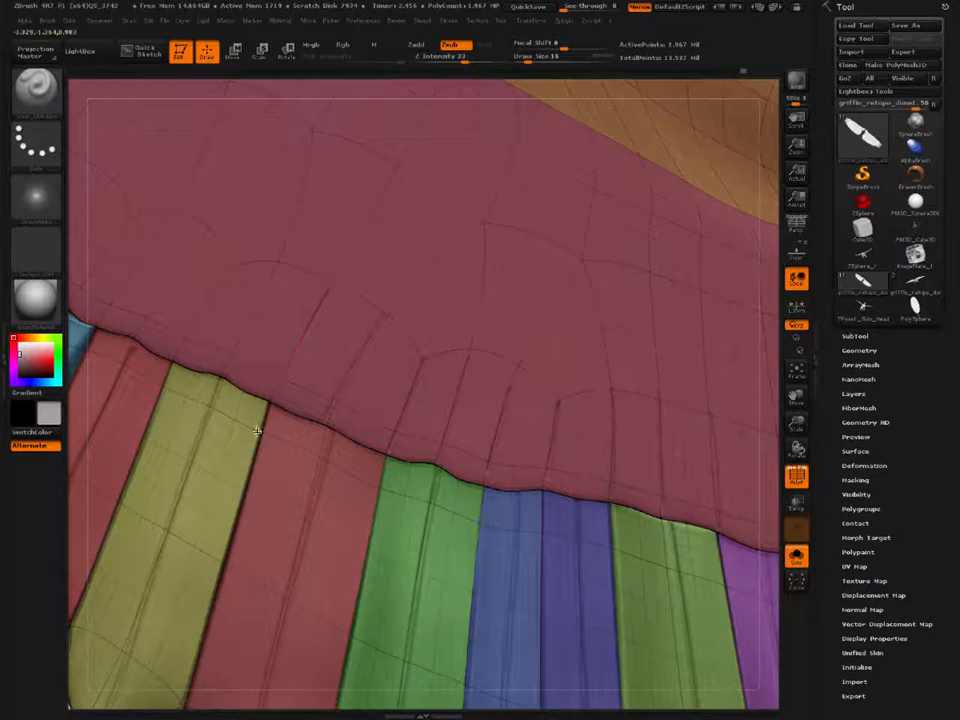
# Step: Extend the carved feather lines over the light blue, green and magenta feathers toward the wing root
pyautogui.keyDown('alt'); pyautogui.moveTo(181, 295); pyautogui.dragTo(306, 332, button='right'); pyautogui.keyUp('alt')
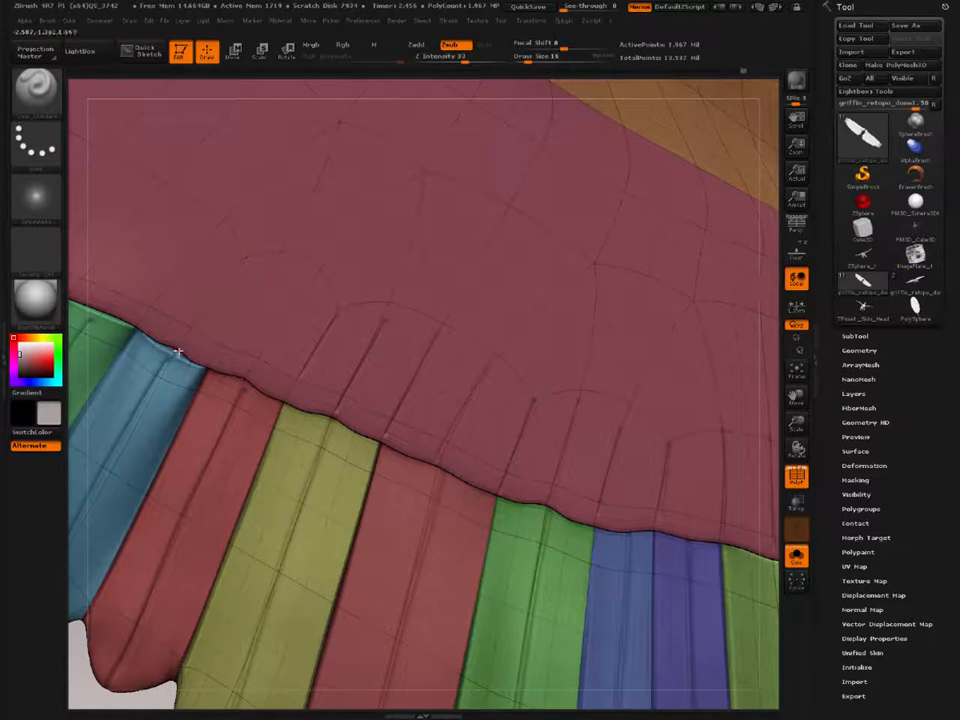
pyautogui.moveTo(179, 358); pyautogui.dragTo(238, 260)
pyautogui.moveTo(201, 328); pyautogui.dragTo(356, 297, button='right')
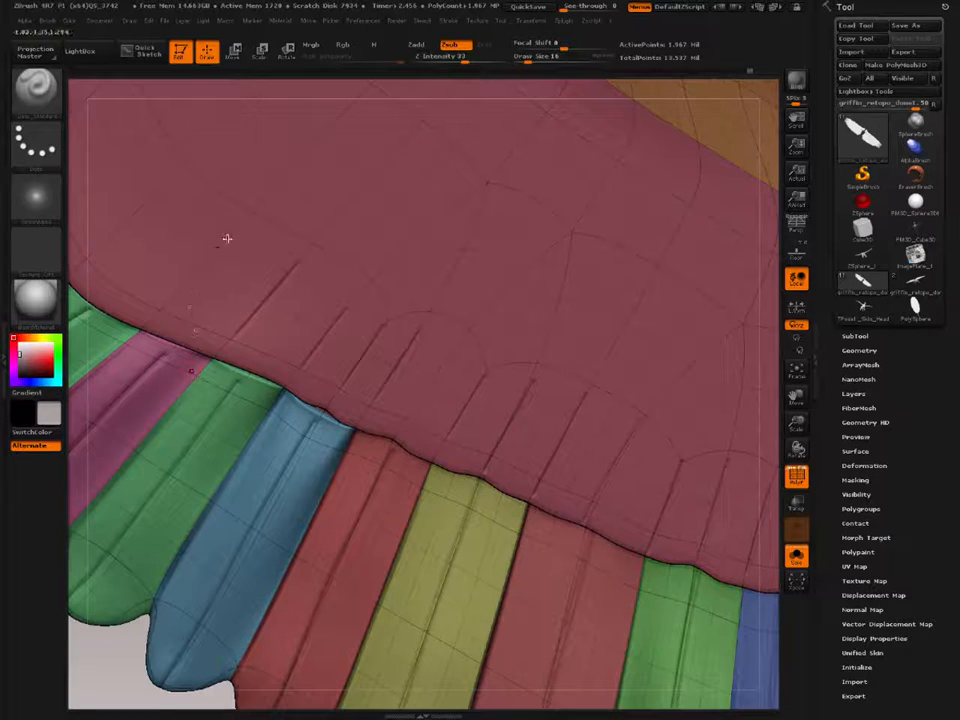
pyautogui.moveTo(167, 233); pyautogui.dragTo(231, 287, button='right')
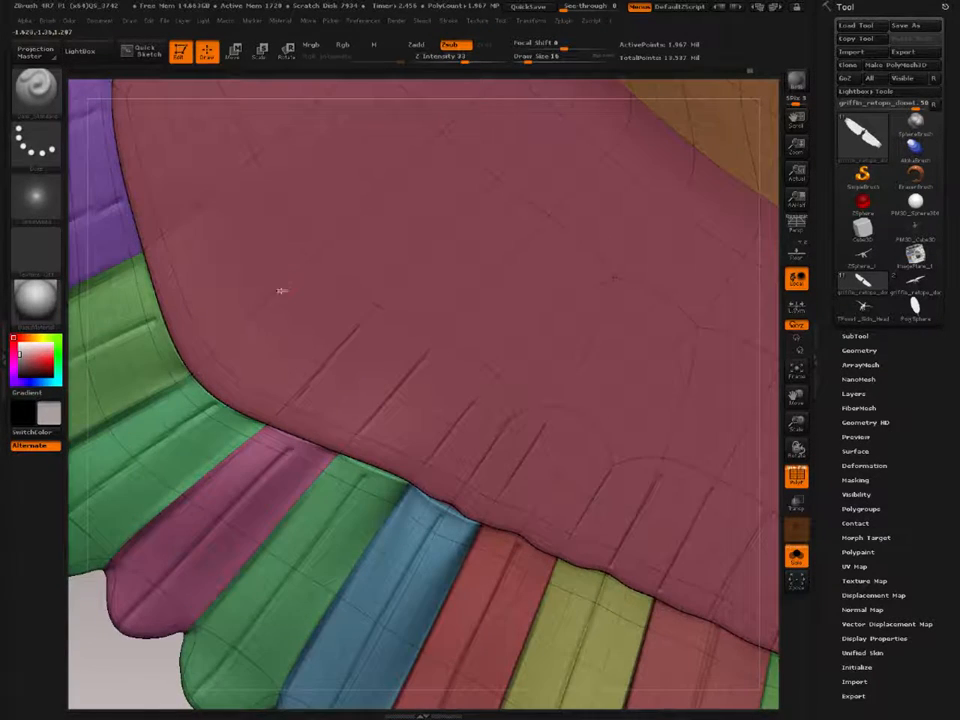
pyautogui.moveTo(188, 378); pyautogui.dragTo(293, 284, button='right')
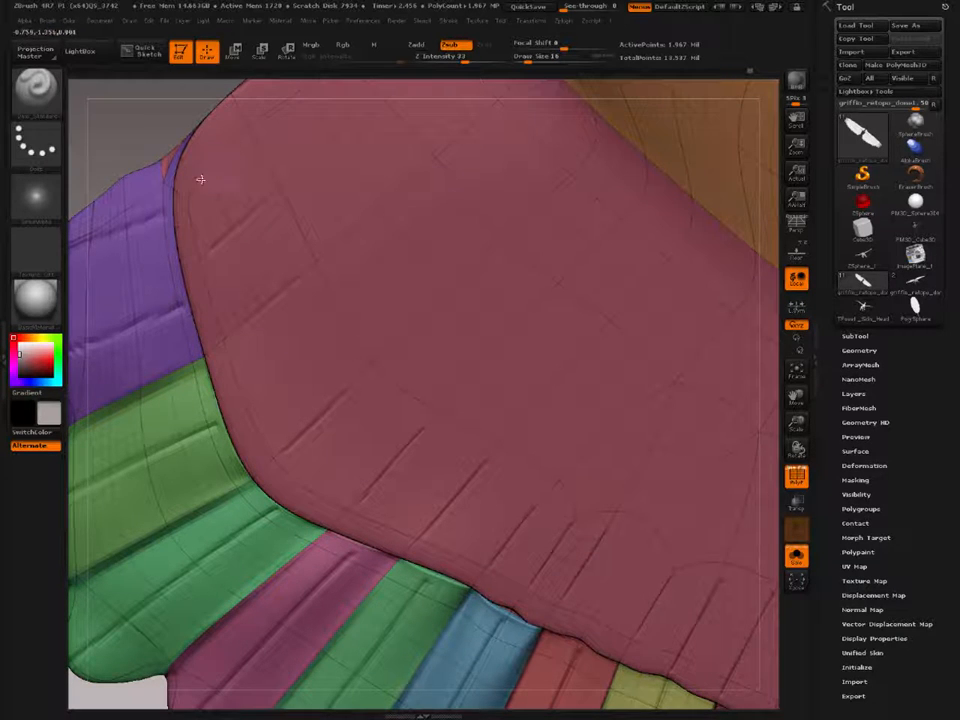
# Step: Hide the polygroup colours and build up clay strokes on the outermost covert feather at the wing tip with Draw Size 48
pyautogui.moveTo(416, 482)
pyautogui.mouseDown(button='right')
pyautogui.moveTo(122, 279)
pyautogui.moveTo(316, 415)
pyautogui.mouseUp(button='right')
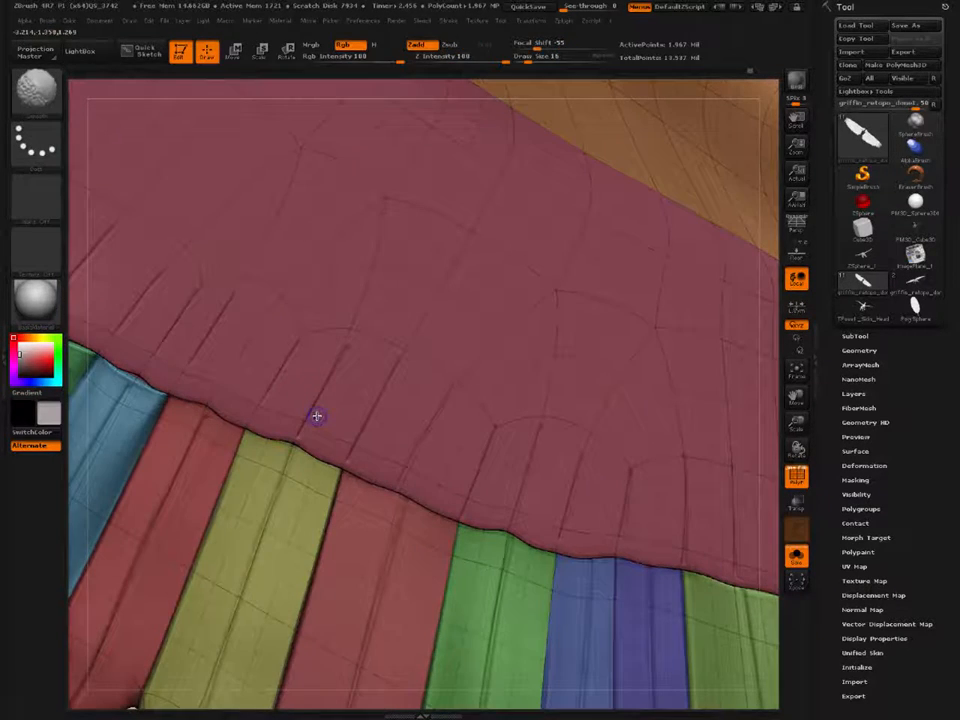
pyautogui.hotkey('shift', 'f')
pyautogui.moveTo(499, 389)
pyautogui.mouseDown(button='right')
pyautogui.moveTo(478, 388)
pyautogui.moveTo(463, 356)
pyautogui.moveTo(403, 398)
pyautogui.mouseUp(button='right')
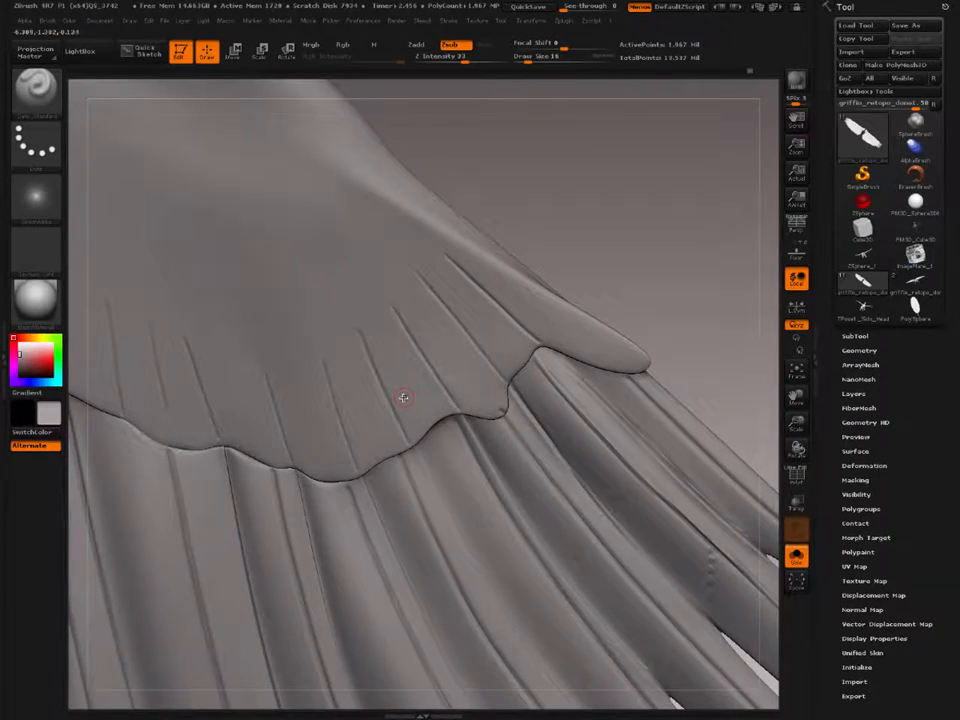
pyautogui.press('b')
pyautogui.press('c')
pyautogui.press('b')
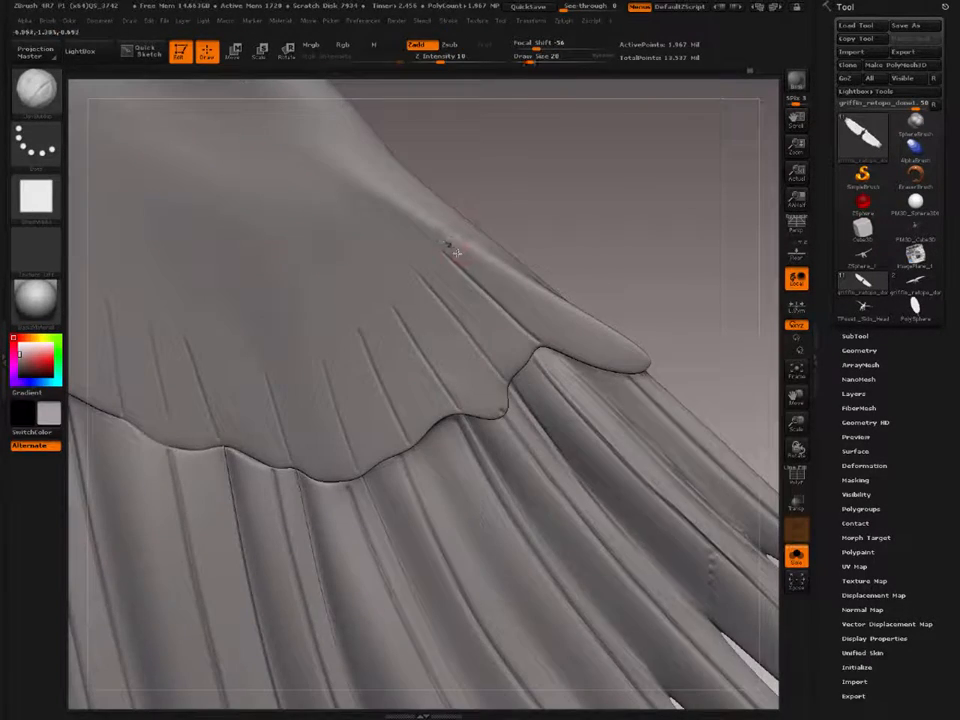
pyautogui.press(']')
pyautogui.press(']')
pyautogui.moveTo(418, 229)
pyautogui.mouseDown()
pyautogui.moveTo(489, 270)
pyautogui.moveTo(424, 227)
pyautogui.moveTo(585, 356)
pyautogui.mouseUp()
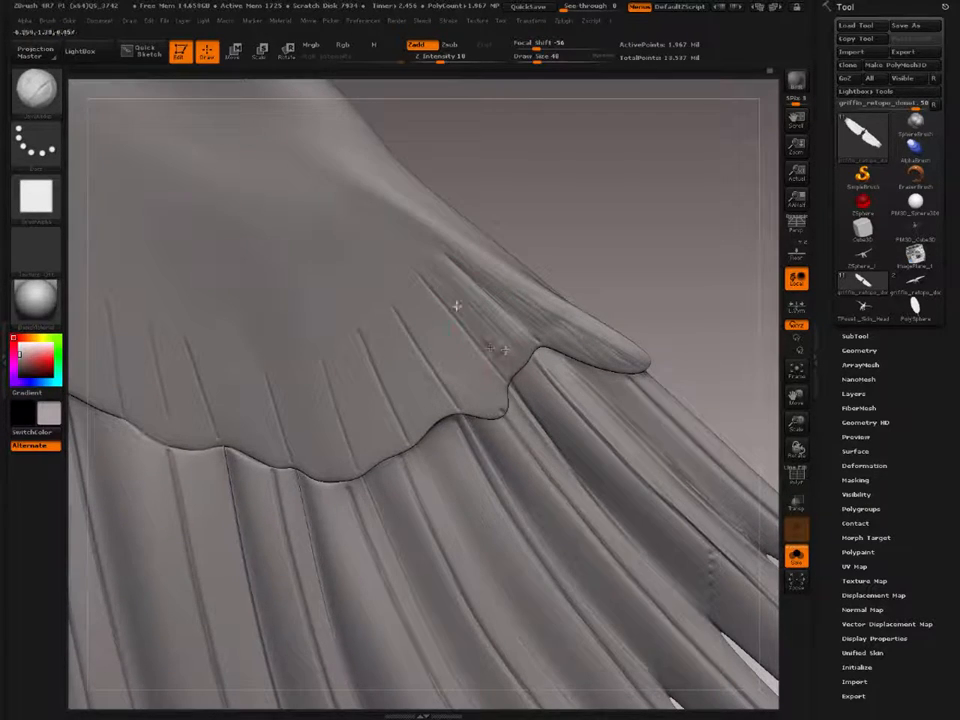
pyautogui.moveTo(459, 291); pyautogui.dragTo(506, 362)
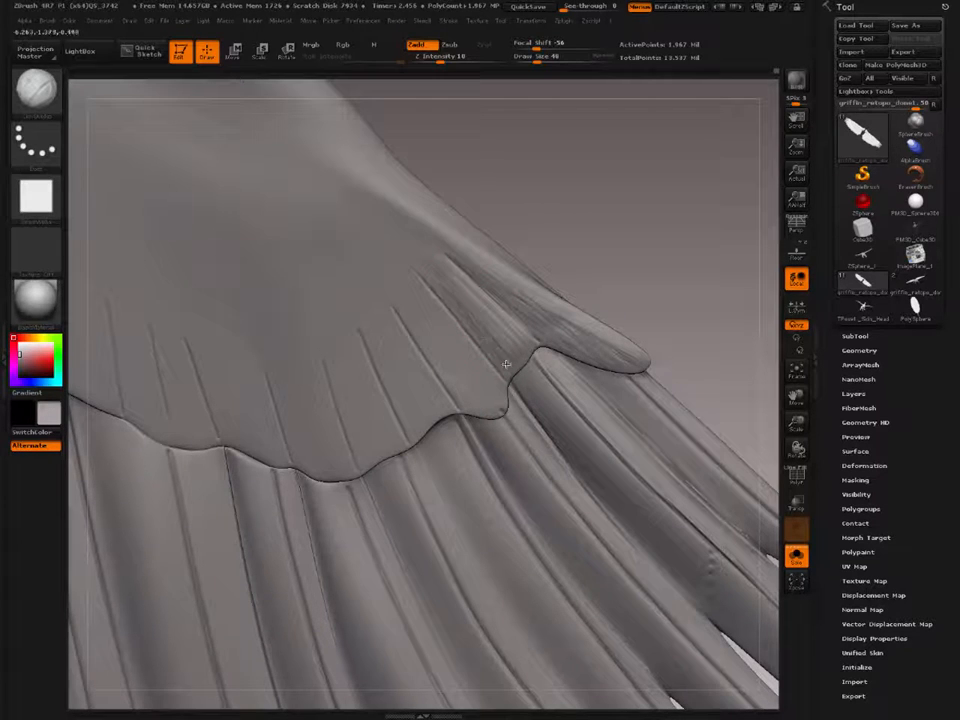
# Step: Build up the next two covert feathers along their carved lines with the clay brush, using Draw Size 44
pyautogui.press('[')
pyautogui.press('[')
pyautogui.moveTo(439, 258); pyautogui.dragTo(515, 330)
pyautogui.press(']')
pyautogui.moveTo(450, 274); pyautogui.dragTo(518, 340)
pyautogui.moveTo(404, 266)
pyautogui.mouseDown()
pyautogui.moveTo(497, 377)
pyautogui.moveTo(504, 400)
pyautogui.moveTo(476, 371)
pyautogui.moveTo(473, 379)
pyautogui.mouseUp()
pyautogui.moveTo(408, 298)
pyautogui.mouseDown()
pyautogui.moveTo(480, 401)
pyautogui.moveTo(463, 385)
pyautogui.moveTo(457, 393)
pyautogui.mouseUp()
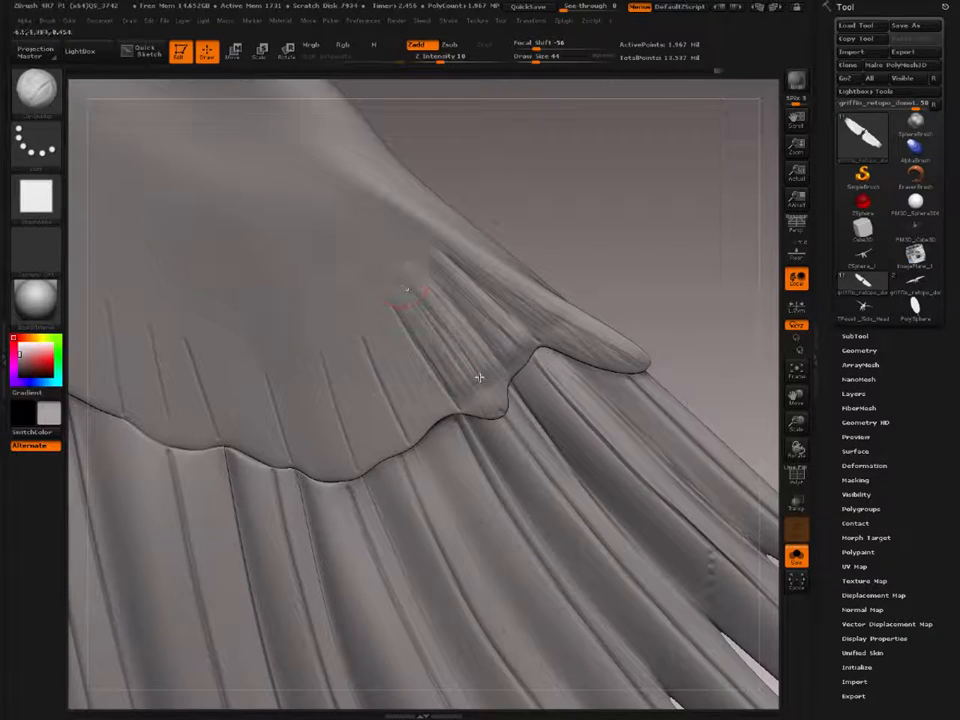
pyautogui.moveTo(406, 290)
pyautogui.mouseDown()
pyautogui.moveTo(484, 388)
pyautogui.moveTo(463, 377)
pyautogui.mouseUp()
pyautogui.moveTo(458, 383); pyautogui.dragTo(463, 350, button='right')
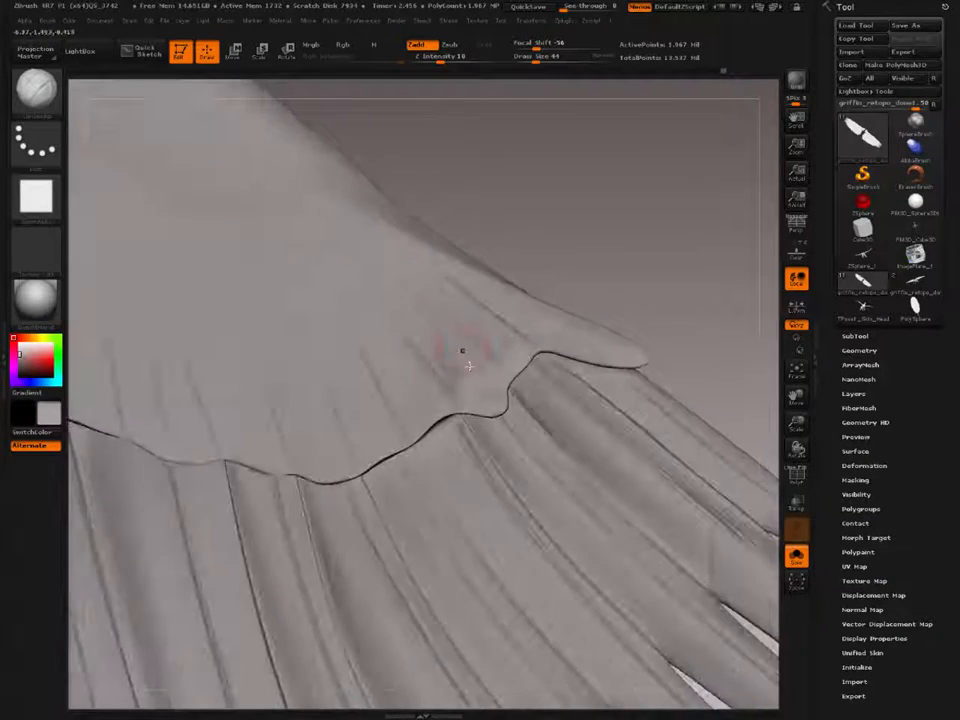
# Step: Add clay volume to the pointed covert scallop near the wing tip, adjusting the brush up to Draw Size 60
pyautogui.press('[')
pyautogui.moveTo(472, 368); pyautogui.dragTo(489, 392)
pyautogui.moveTo(470, 393); pyautogui.dragTo(484, 388, button='right')
pyautogui.press(']')
pyautogui.moveTo(513, 396)
pyautogui.mouseDown()
pyautogui.moveTo(488, 417)
pyautogui.moveTo(470, 412)
pyautogui.mouseUp()
pyautogui.moveTo(502, 365)
pyautogui.mouseDown()
pyautogui.moveTo(470, 402)
pyautogui.moveTo(502, 361)
pyautogui.mouseUp()
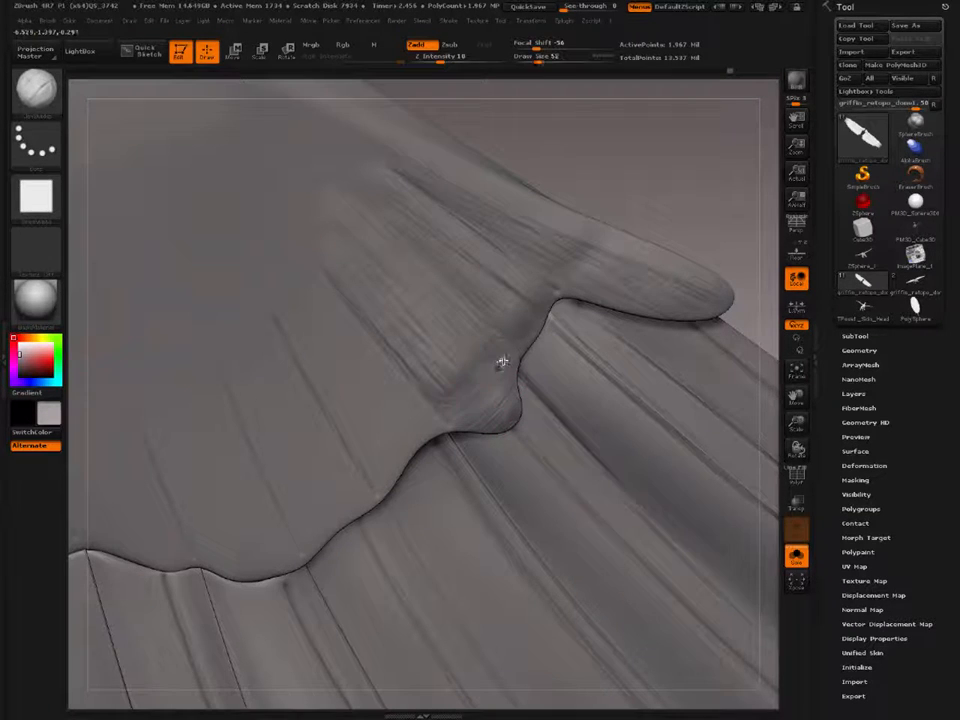
pyautogui.moveTo(474, 408); pyautogui.dragTo(487, 331)
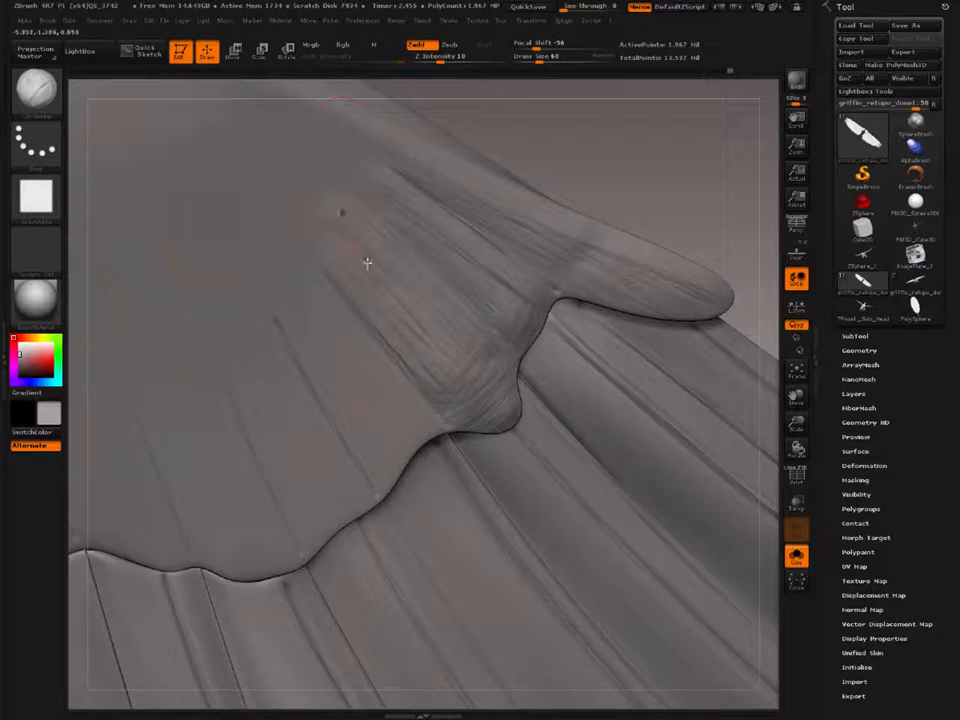
# Step: Build up the following covert feathers between their carved lines with broader clay strokes at Draw Size 100
pyautogui.keyDown('alt'); pyautogui.moveTo(374, 430); pyautogui.dragTo(415, 394, button='right'); pyautogui.keyUp('alt')
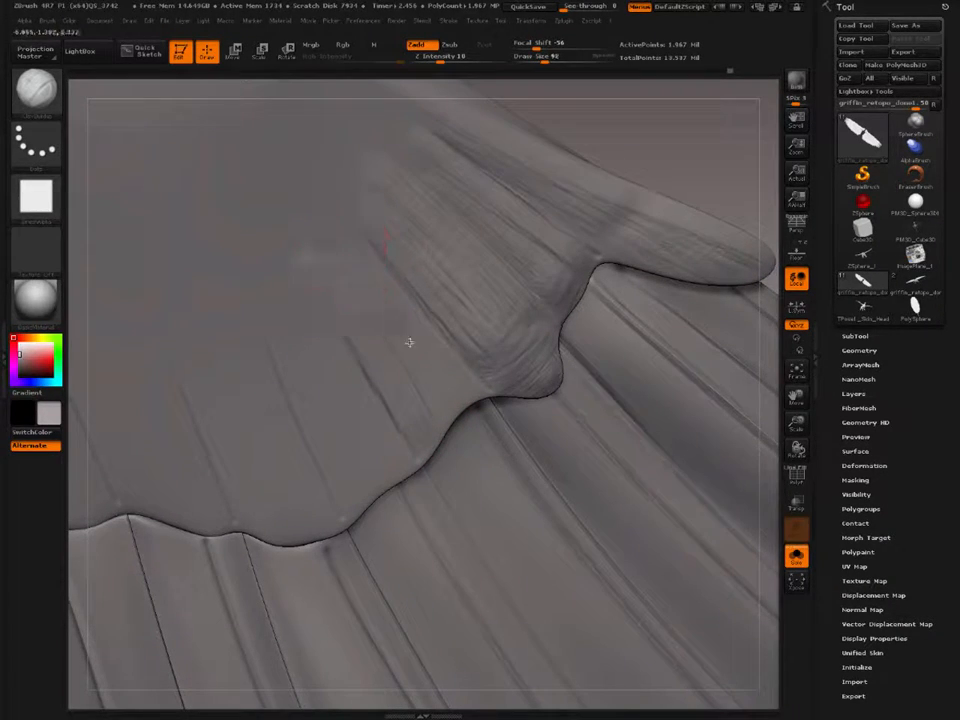
pyautogui.moveTo(409, 342)
pyautogui.mouseDown()
pyautogui.moveTo(336, 223)
pyautogui.moveTo(401, 306)
pyautogui.moveTo(403, 340)
pyautogui.mouseUp()
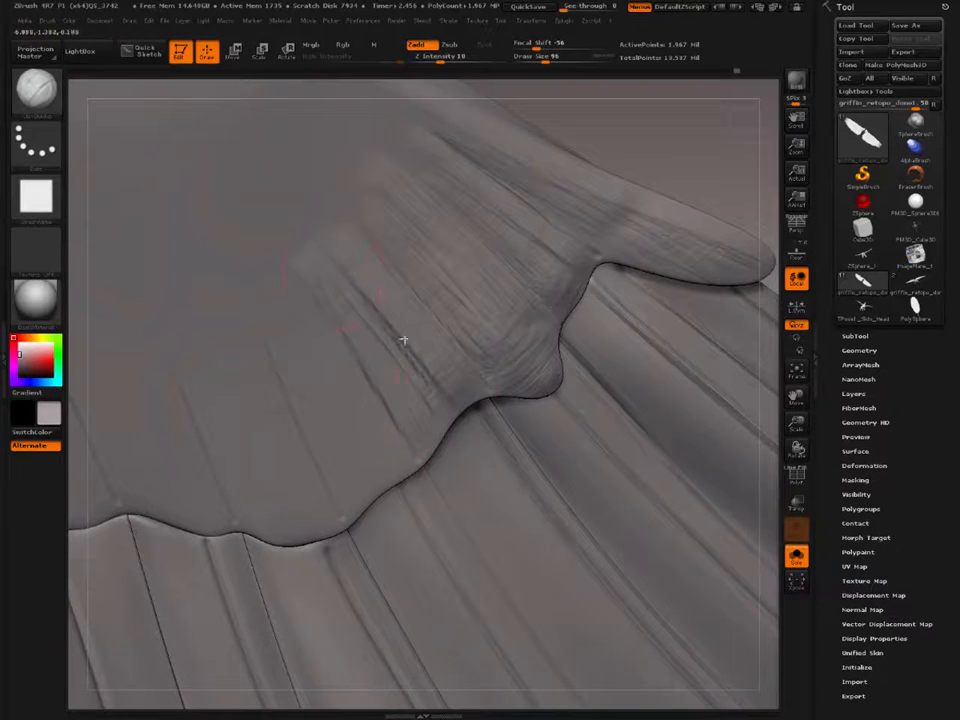
pyautogui.moveTo(345, 283)
pyautogui.keyDown('shift'); pyautogui.mouseDown()
pyautogui.moveTo(426, 403)
pyautogui.moveTo(385, 352)
pyautogui.mouseUp(); pyautogui.keyUp('shift')
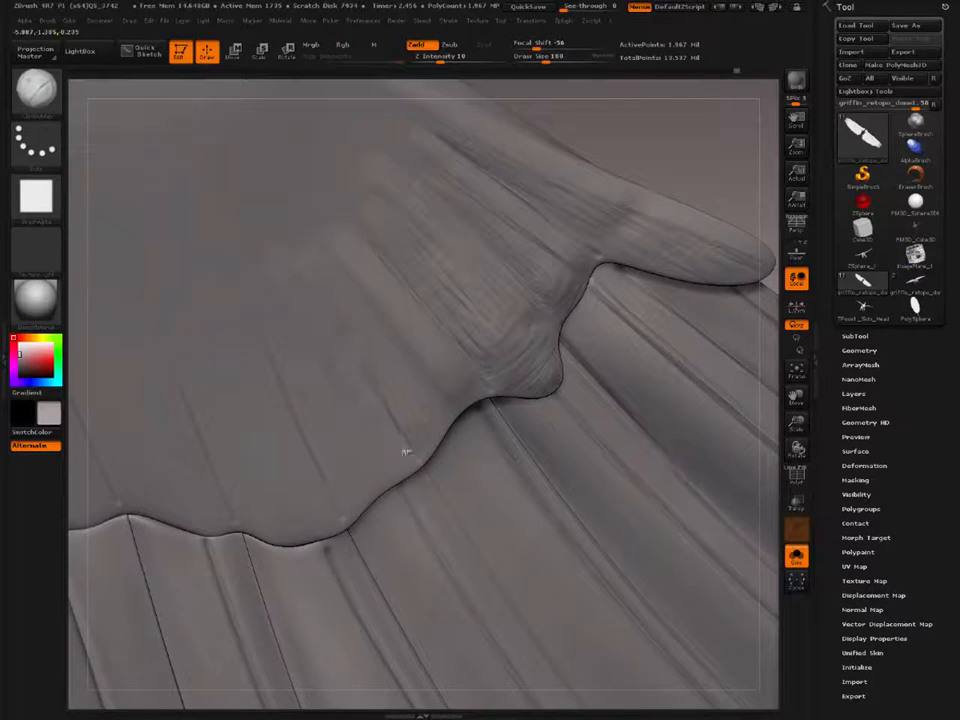
pyautogui.moveTo(406, 452); pyautogui.dragTo(354, 386)
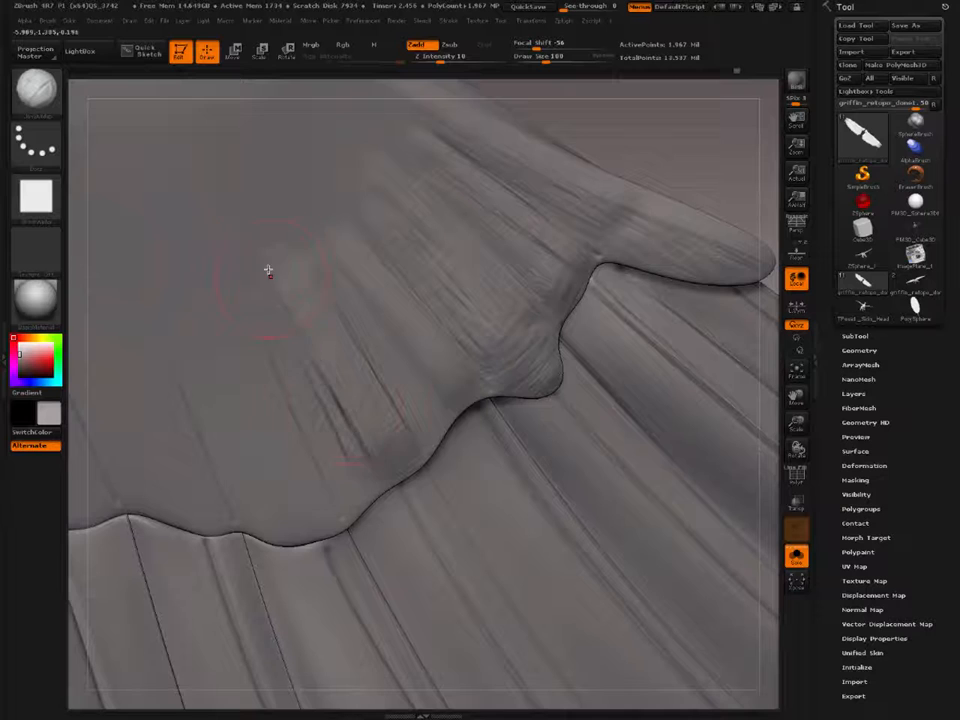
pyautogui.moveTo(298, 396)
pyautogui.keyDown('alt'); pyautogui.mouseDown(button='right')
pyautogui.moveTo(388, 377)
pyautogui.moveTo(411, 346)
pyautogui.mouseUp(button='right'); pyautogui.keyUp('alt')
pyautogui.moveTo(343, 272); pyautogui.dragTo(426, 465)
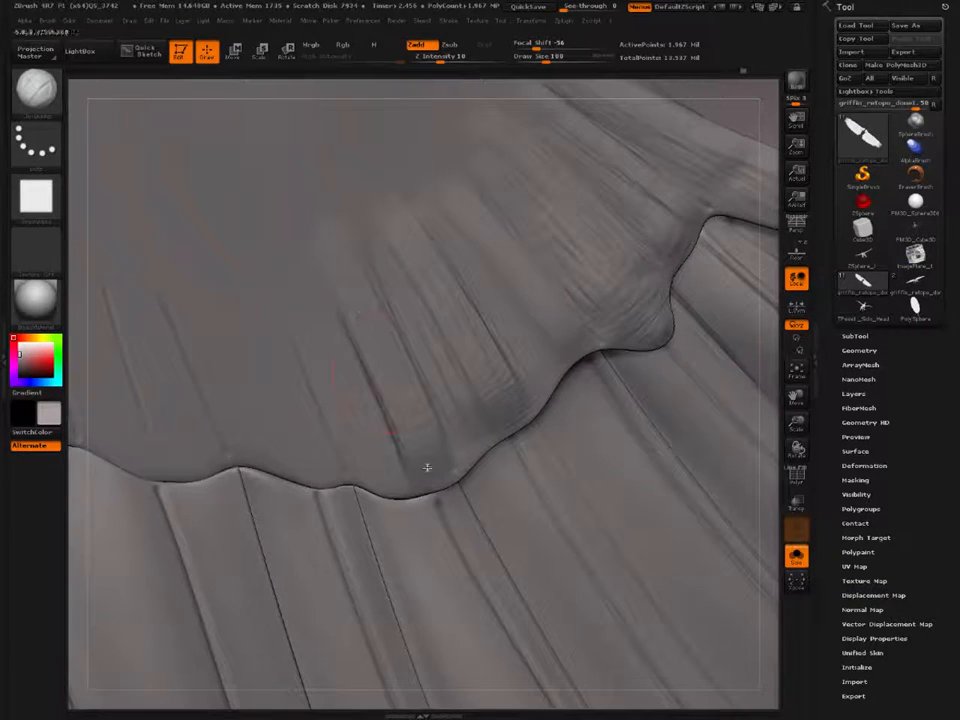
# Step: Build up the covert feather just inward of the wing-tip scallops with clay strokes along its carved lines at Draw Size 100
pyautogui.moveTo(368, 332)
pyautogui.mouseDown()
pyautogui.moveTo(426, 469)
pyautogui.moveTo(409, 478)
pyautogui.mouseUp()
pyautogui.moveTo(337, 340)
pyautogui.mouseDown()
pyautogui.moveTo(396, 483)
pyautogui.moveTo(369, 452)
pyautogui.mouseUp()
pyautogui.moveTo(376, 397); pyautogui.dragTo(371, 264, button='right')
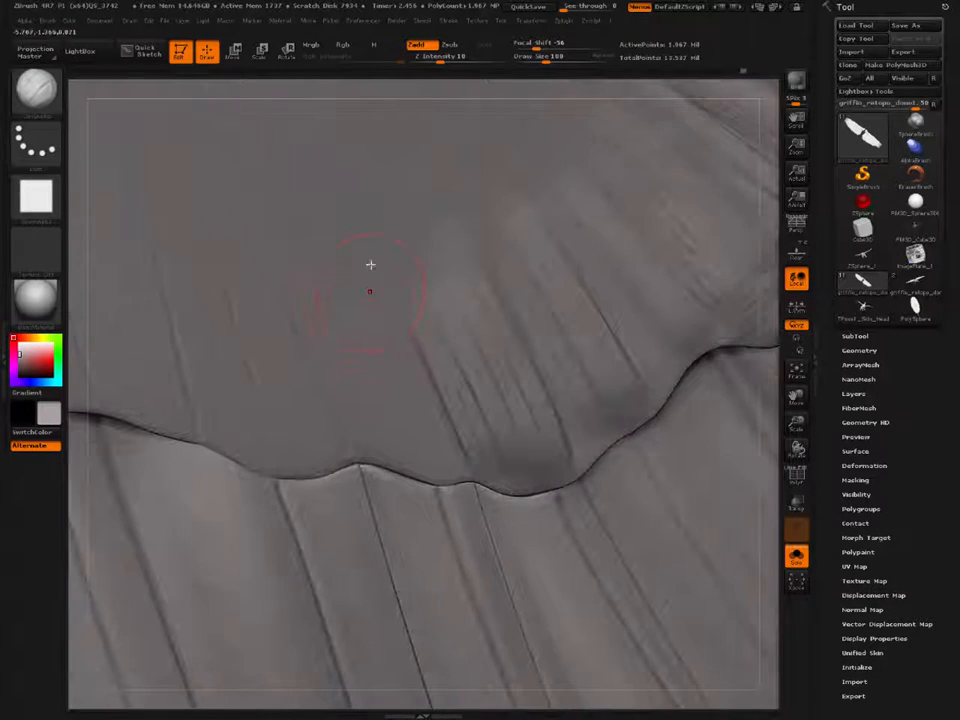
pyautogui.moveTo(354, 297); pyautogui.dragTo(418, 458)
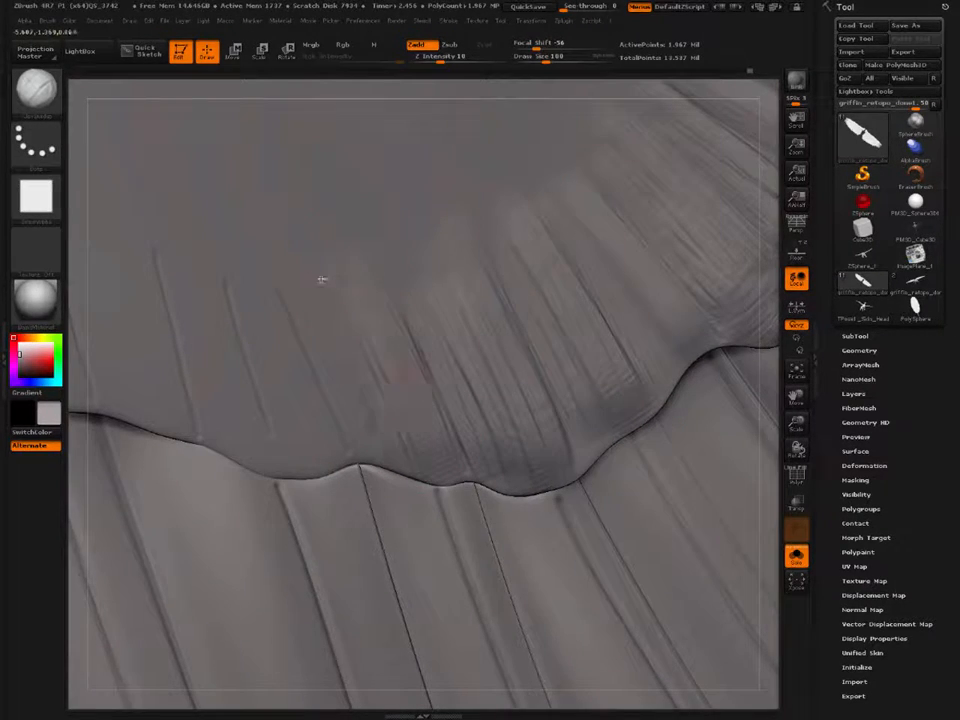
# Step: Add clay volume to the adjacent inner covert feathers, stroking from the smooth wing surface down to the scalloped edge
pyautogui.moveTo(321, 281); pyautogui.dragTo(388, 450)
pyautogui.moveTo(287, 282)
pyautogui.mouseDown()
pyautogui.moveTo(356, 458)
pyautogui.moveTo(394, 465)
pyautogui.mouseUp()
pyautogui.moveTo(347, 325); pyautogui.dragTo(398, 452)
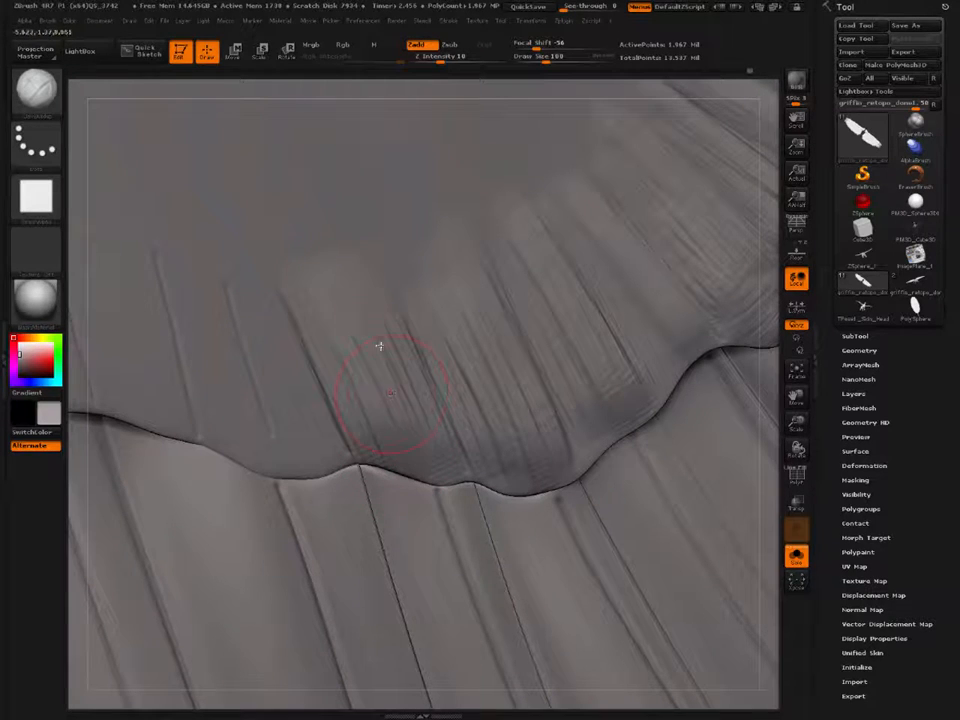
pyautogui.moveTo(379, 345)
pyautogui.mouseDown()
pyautogui.moveTo(407, 401)
pyautogui.moveTo(409, 448)
pyautogui.mouseUp()
pyautogui.moveTo(312, 311); pyautogui.dragTo(347, 395)
pyautogui.moveTo(347, 395)
pyautogui.mouseDown(button='right')
pyautogui.moveTo(418, 403)
pyautogui.moveTo(386, 314)
pyautogui.mouseUp(button='right')
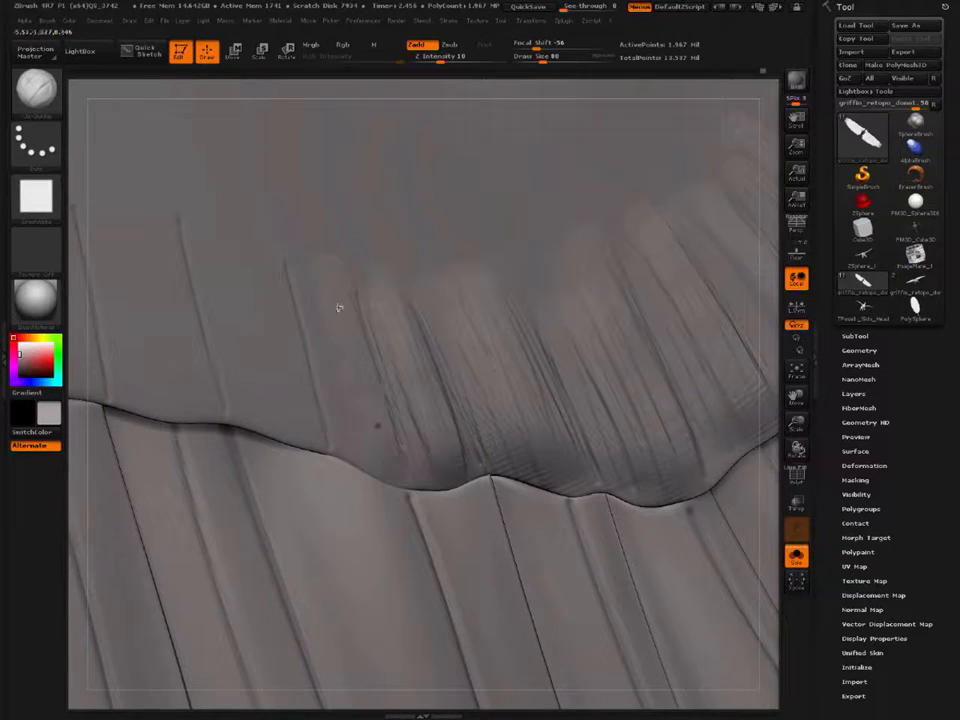
# Step: Layer clay strokes on the next narrow covert feathers toward the wing root, using Draw Size 80
pyautogui.moveTo(328, 352)
pyautogui.mouseDown(button='right')
pyautogui.moveTo(340, 380)
pyautogui.moveTo(445, 384)
pyautogui.mouseUp(button='right')
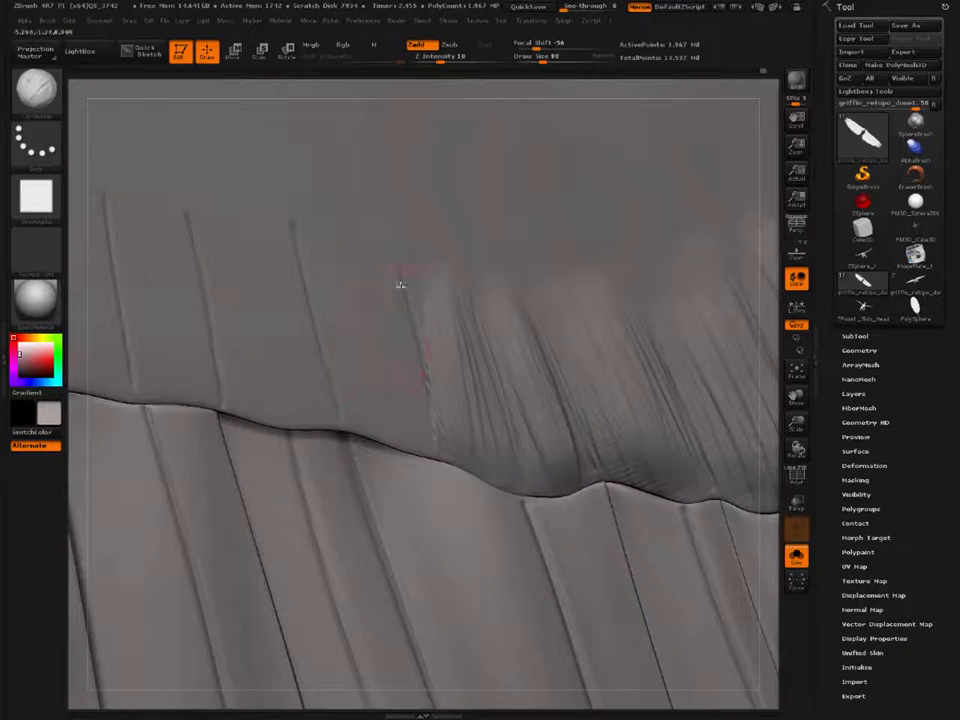
pyautogui.moveTo(399, 338)
pyautogui.mouseDown()
pyautogui.moveTo(430, 427)
pyautogui.moveTo(419, 386)
pyautogui.moveTo(420, 424)
pyautogui.mouseUp()
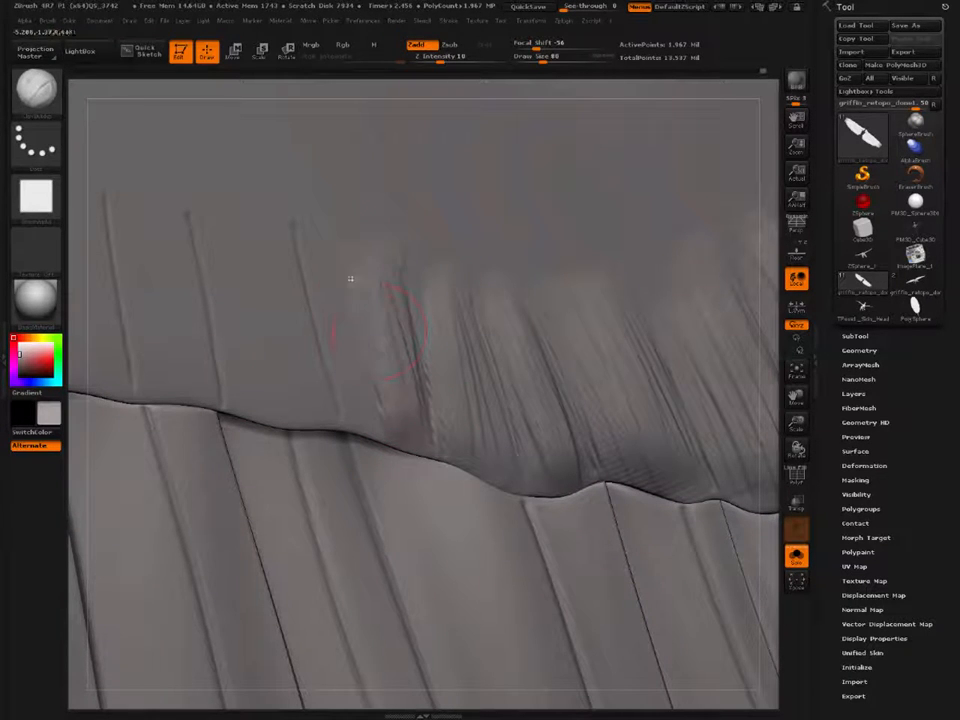
pyautogui.moveTo(352, 280)
pyautogui.mouseDown()
pyautogui.moveTo(392, 405)
pyautogui.moveTo(376, 365)
pyautogui.moveTo(385, 360)
pyautogui.moveTo(388, 373)
pyautogui.moveTo(371, 416)
pyautogui.mouseUp()
pyautogui.keyDown('alt'); pyautogui.moveTo(272, 305); pyautogui.dragTo(354, 323, button='right'); pyautogui.keyUp('alt')
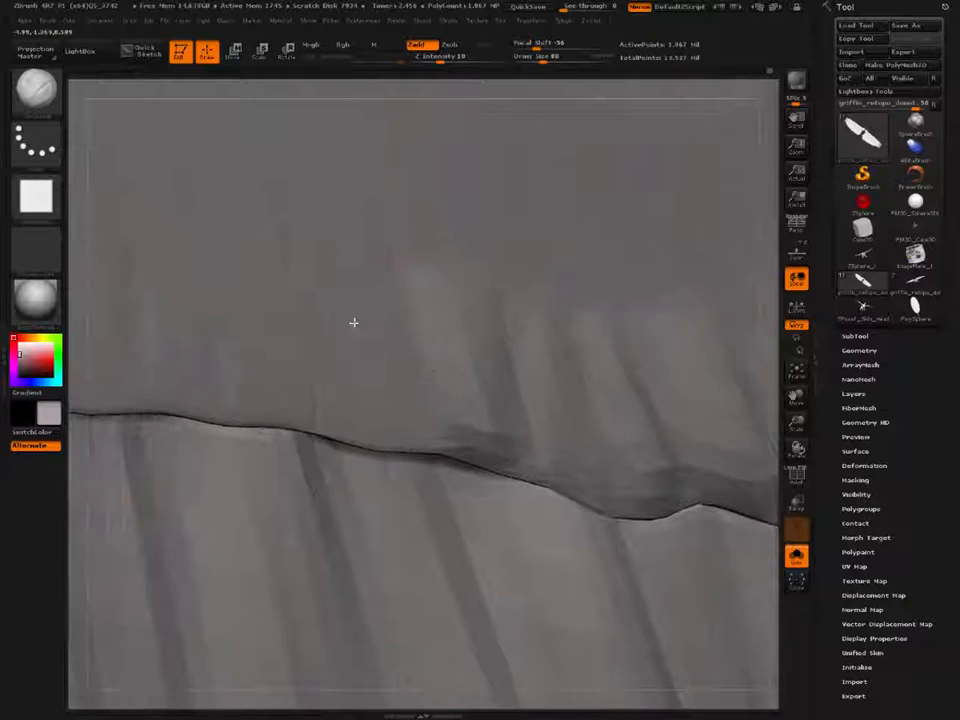
# Step: Fill the covert feather between the next pair of carved lines with overlapping clay strokes down to the edge
pyautogui.moveTo(342, 252)
pyautogui.mouseDown()
pyautogui.moveTo(386, 454)
pyautogui.moveTo(375, 439)
pyautogui.mouseUp()
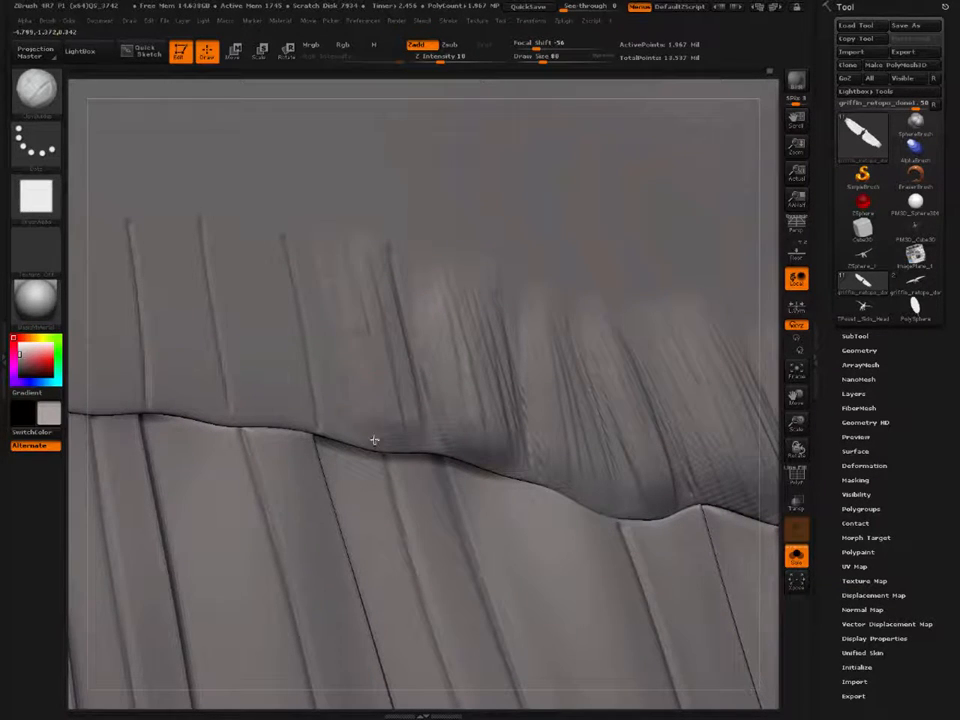
pyautogui.moveTo(320, 236)
pyautogui.mouseDown()
pyautogui.moveTo(356, 414)
pyautogui.moveTo(341, 377)
pyautogui.mouseUp()
pyautogui.moveTo(298, 256); pyautogui.dragTo(330, 412)
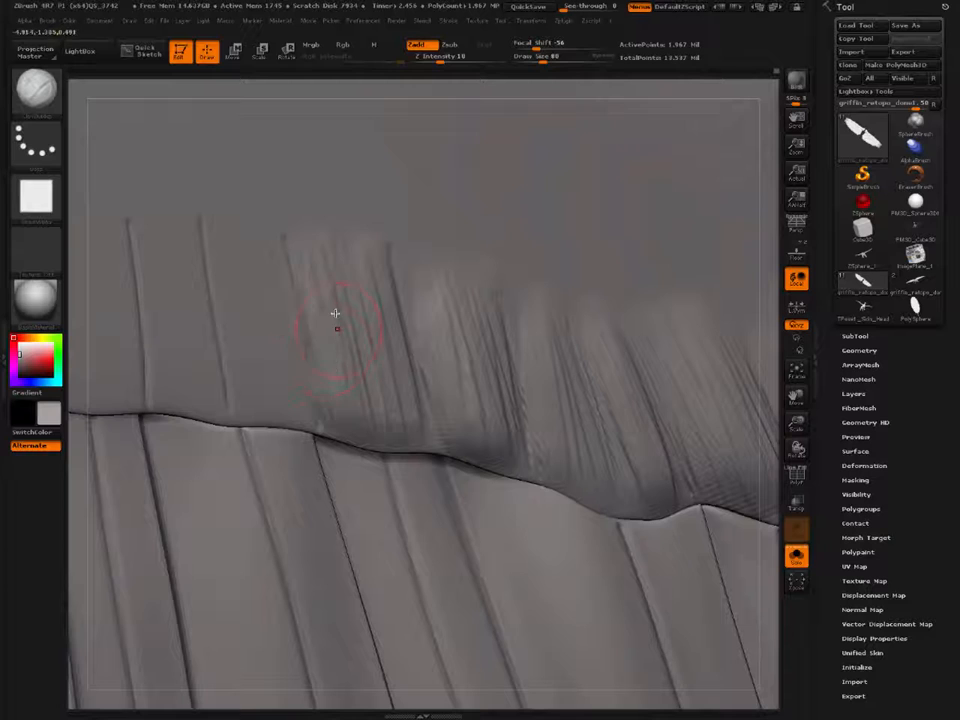
pyautogui.moveTo(336, 297); pyautogui.dragTo(398, 429)
# Step: Continue building clay volume on the innermost marked covert feathers, keeping the strokes between their separation lines
pyautogui.keyDown('alt'); pyautogui.moveTo(271, 331); pyautogui.dragTo(369, 360, button='right'); pyautogui.keyUp('alt')
pyautogui.moveTo(359, 262)
pyautogui.mouseDown()
pyautogui.moveTo(388, 392)
pyautogui.moveTo(370, 395)
pyautogui.mouseUp()
pyautogui.moveTo(330, 266)
pyautogui.mouseDown()
pyautogui.moveTo(354, 390)
pyautogui.moveTo(349, 425)
pyautogui.moveTo(387, 420)
pyautogui.mouseUp()
pyautogui.moveTo(272, 243)
pyautogui.mouseDown()
pyautogui.moveTo(314, 388)
pyautogui.moveTo(297, 405)
pyautogui.mouseUp()
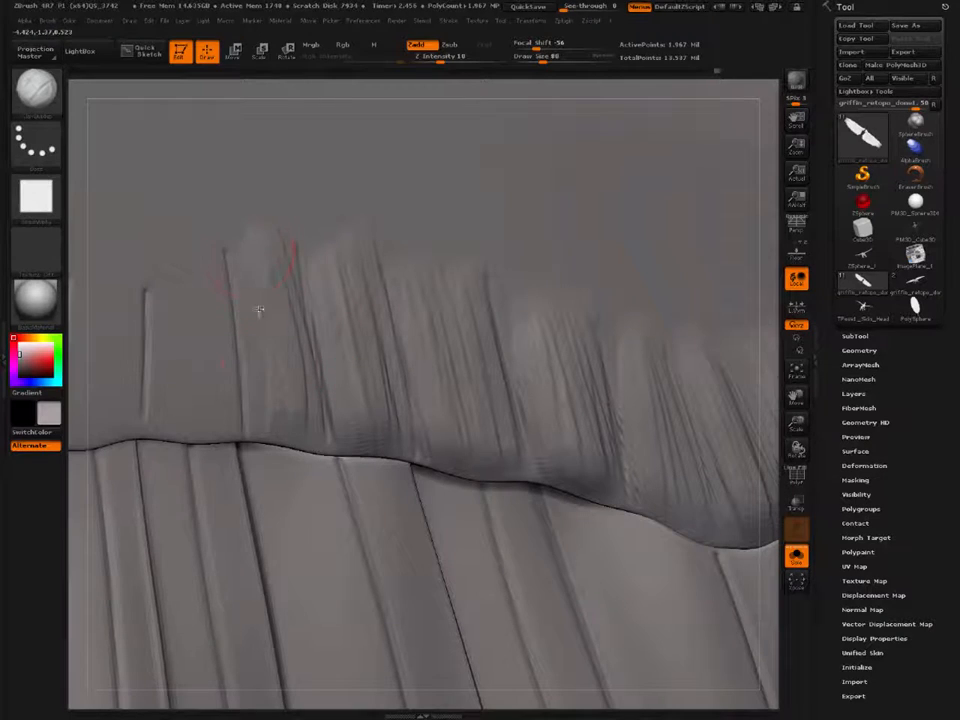
pyautogui.moveTo(259, 311); pyautogui.dragTo(270, 411)
pyautogui.moveTo(279, 262); pyautogui.dragTo(320, 427)
# Step: Switch to the hPolish brush at Draw Size 72 and flatten and smooth the rough clay on the coverts near the wing tip
pyautogui.keyDown('ctrl'); pyautogui.moveTo(320, 427); pyautogui.dragTo(125, 258, button='right'); pyautogui.keyUp('ctrl')
pyautogui.moveTo(208, 343); pyautogui.dragTo(244, 339, button='right')
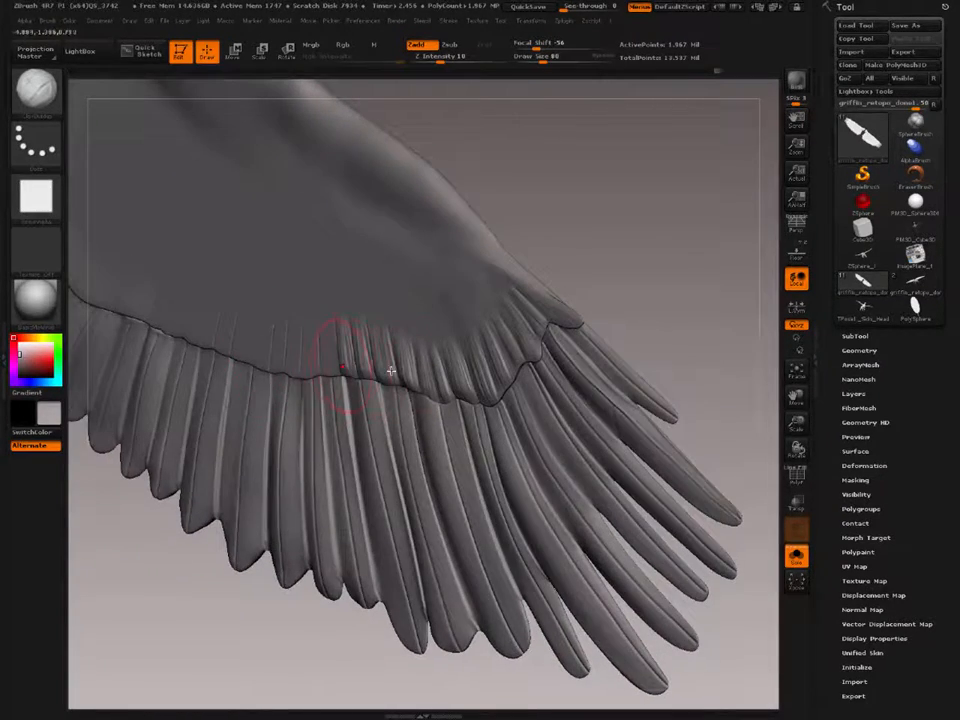
pyautogui.keyDown('ctrl'); pyautogui.moveTo(391, 371); pyautogui.dragTo(488, 426, button='right'); pyautogui.keyUp('ctrl')
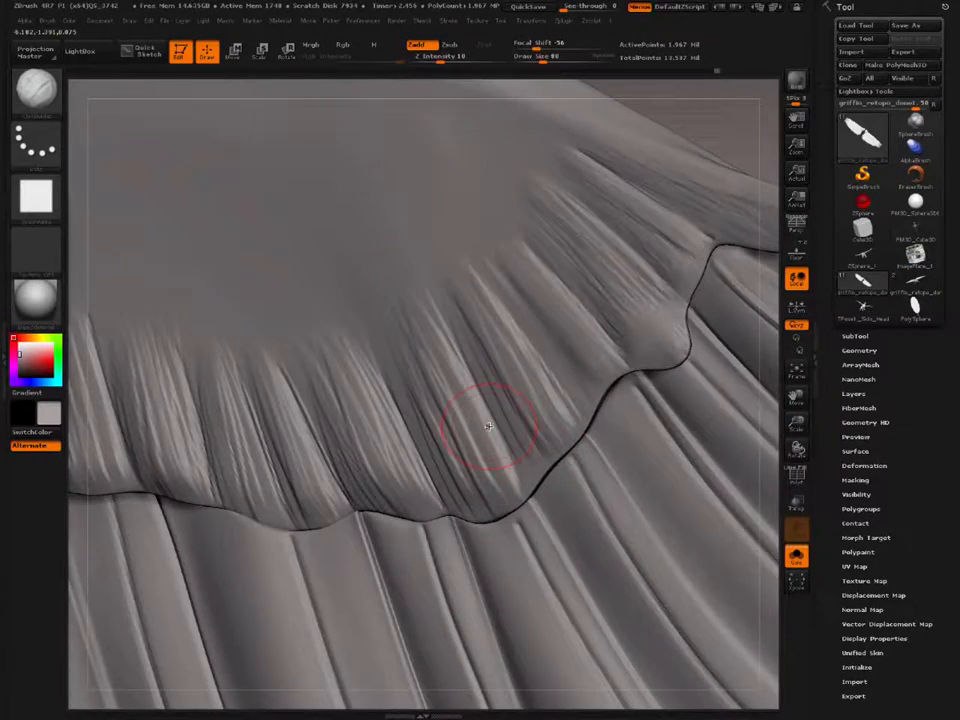
pyautogui.press('b')
pyautogui.press('h')
pyautogui.press('p')
pyautogui.moveTo(458, 300); pyautogui.dragTo(482, 323, button='right')
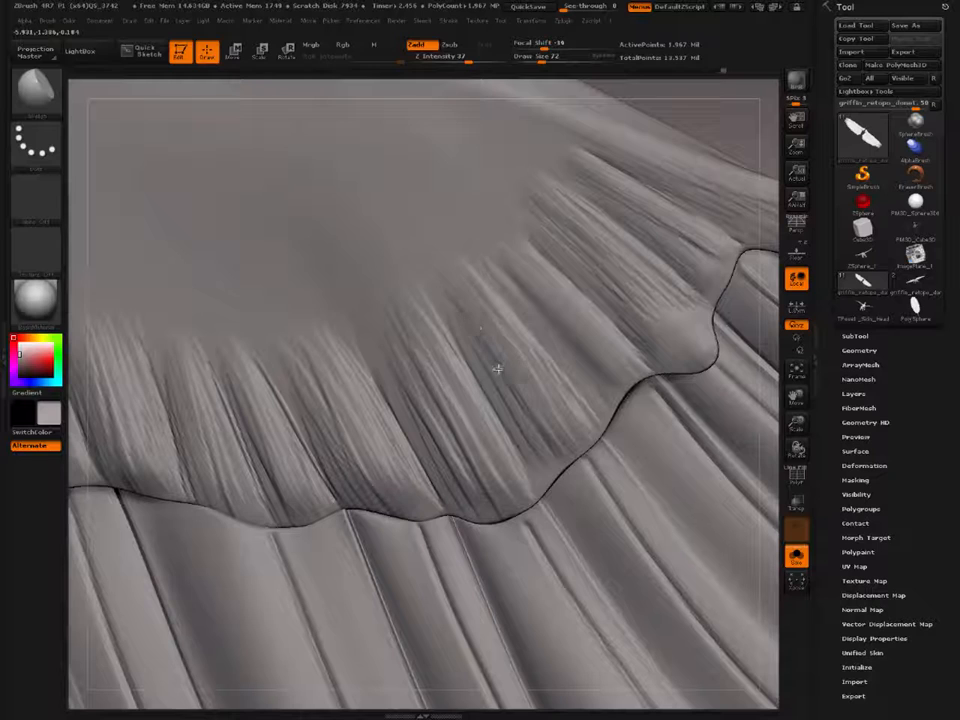
pyautogui.moveTo(550, 425)
pyautogui.mouseDown()
pyautogui.moveTo(538, 448)
pyautogui.moveTo(547, 464)
pyautogui.mouseUp()
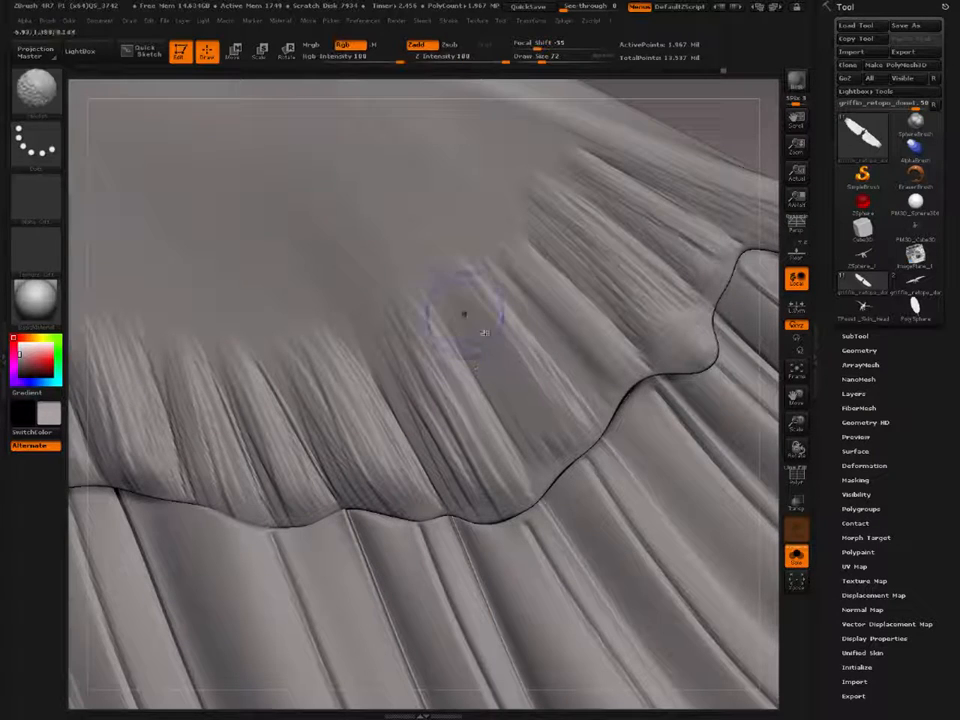
pyautogui.moveTo(465, 315)
pyautogui.keyDown('shift'); pyautogui.mouseDown()
pyautogui.moveTo(501, 350)
pyautogui.moveTo(534, 413)
pyautogui.mouseUp(); pyautogui.keyUp('shift')
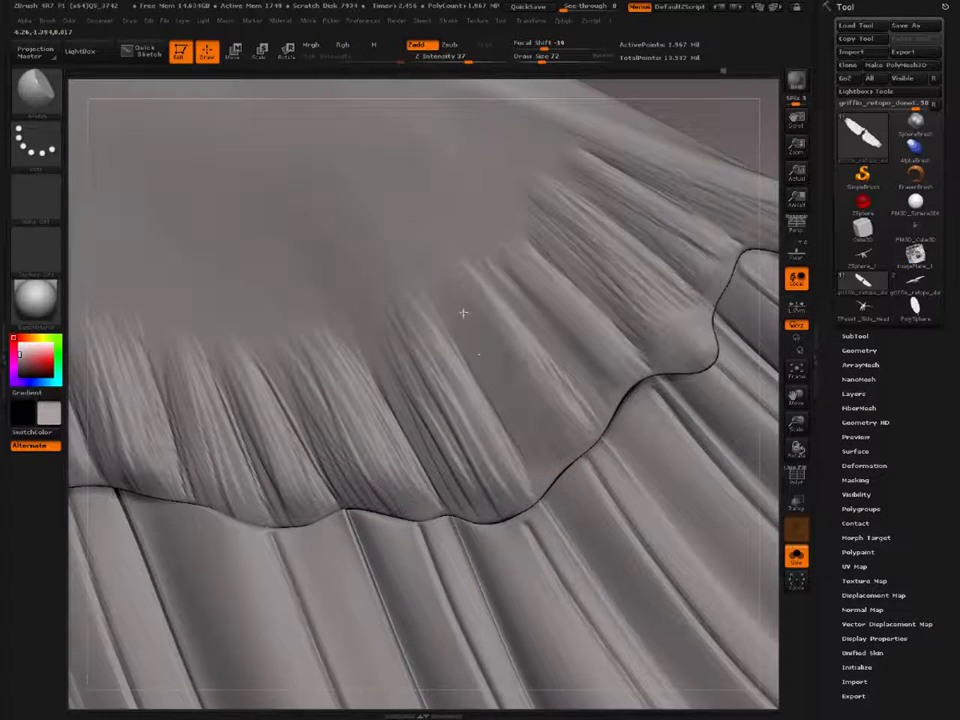
# Step: Polish and smooth the clay-stroked feathers of the outer covert scallops, reducing the brush down to Draw Size 52
pyautogui.keyDown('alt'); pyautogui.moveTo(518, 323); pyautogui.dragTo(411, 347, button='right'); pyautogui.keyUp('alt')
pyautogui.moveTo(400, 290); pyautogui.dragTo(489, 405)
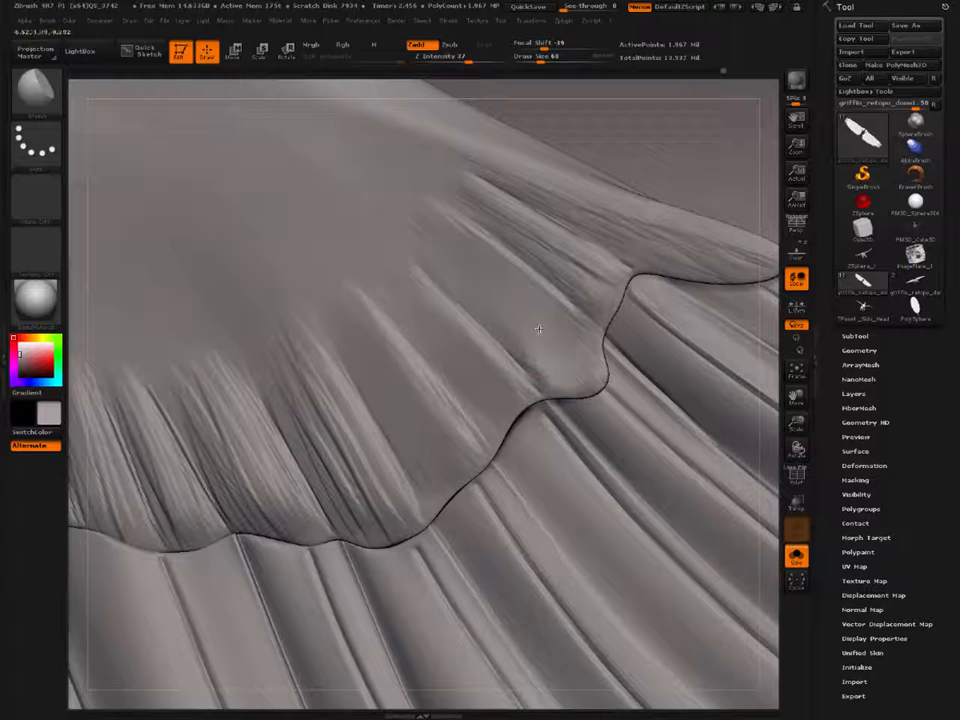
pyautogui.keyDown('alt'); pyautogui.moveTo(510, 263); pyautogui.dragTo(436, 345, button='right'); pyautogui.keyUp('alt')
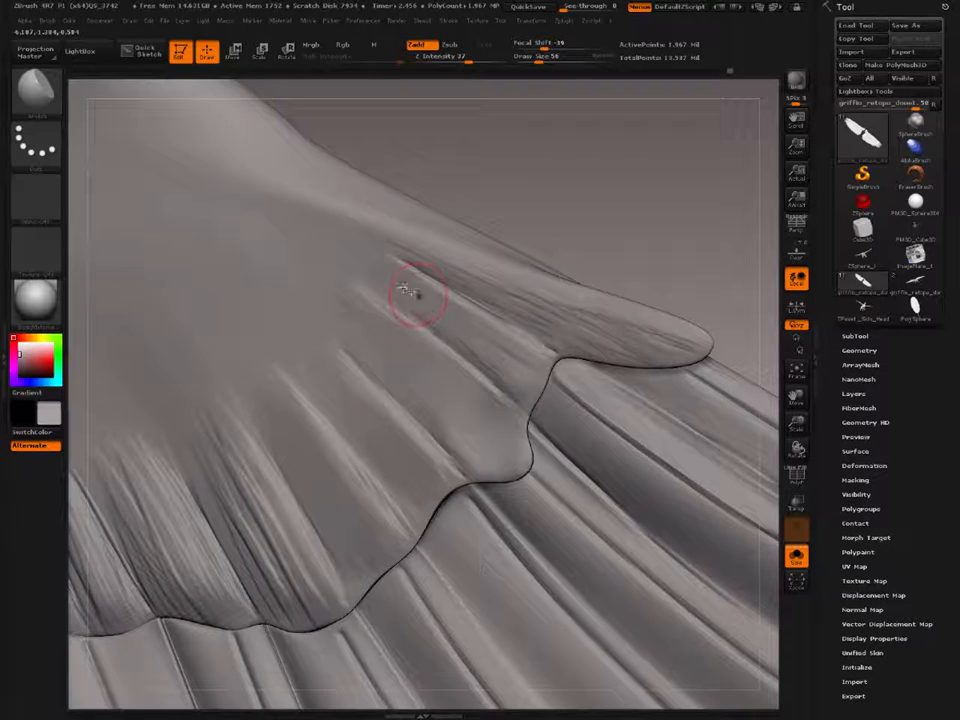
pyautogui.keyDown('shift'); pyautogui.moveTo(440, 322); pyautogui.dragTo(333, 250); pyautogui.keyUp('shift')
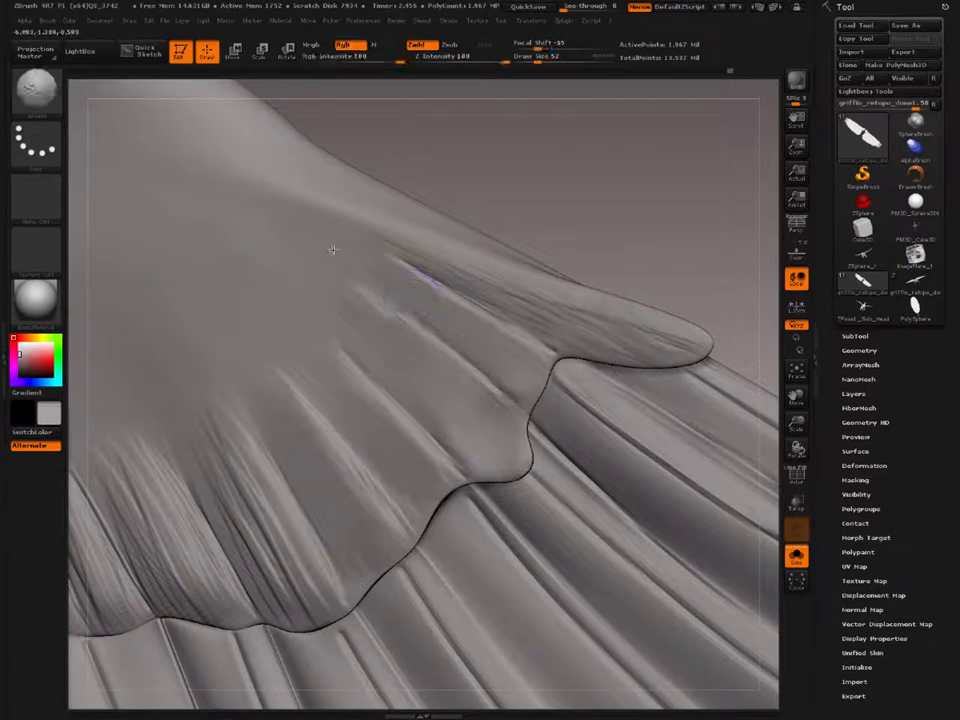
# Step: Flatten the long pointed covert at the wing tip with the hPolish brush, enlarging it to Draw Size 76
pyautogui.keyDown('alt'); pyautogui.moveTo(566, 270); pyautogui.dragTo(457, 285); pyautogui.keyUp('alt')
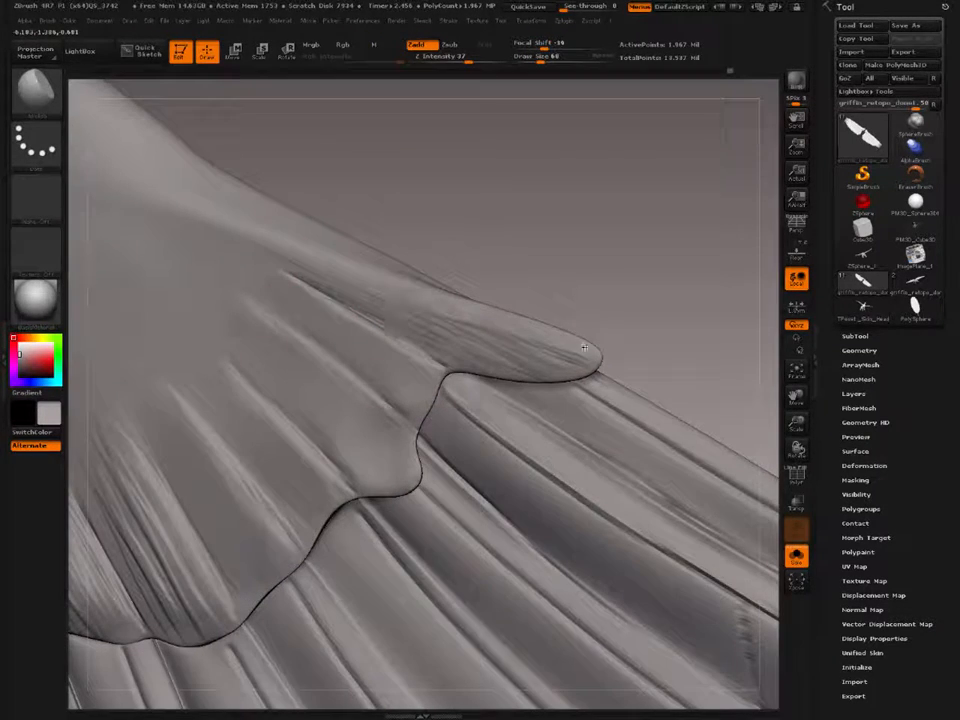
pyautogui.press(']')
pyautogui.moveTo(396, 284)
pyautogui.mouseDown()
pyautogui.moveTo(474, 343)
pyautogui.moveTo(555, 356)
pyautogui.moveTo(353, 291)
pyautogui.mouseUp()
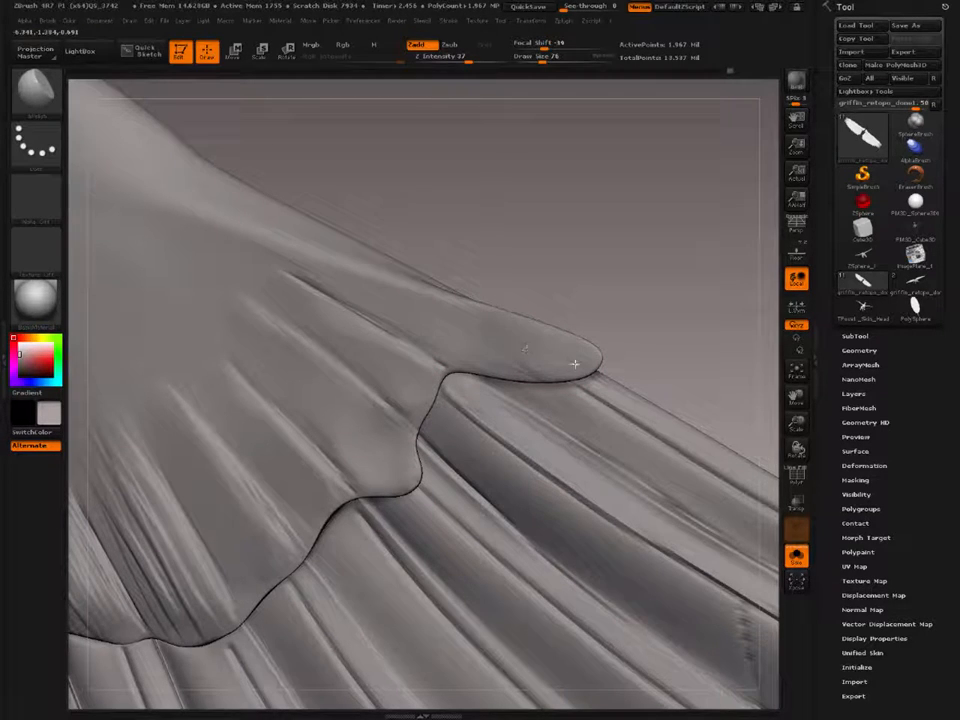
pyautogui.keyDown('shift'); pyautogui.moveTo(575, 364); pyautogui.dragTo(430, 330); pyautogui.keyUp('shift')
# Step: Polish and smooth the rough clay strokes on the middle covert feathers while keeping their separation lines
pyautogui.moveTo(326, 360)
pyautogui.keyDown('ctrl'); pyautogui.mouseDown(button='right')
pyautogui.moveTo(268, 364)
pyautogui.moveTo(436, 327)
pyautogui.moveTo(439, 364)
pyautogui.moveTo(407, 339)
pyautogui.mouseUp(button='right'); pyautogui.keyUp('ctrl')
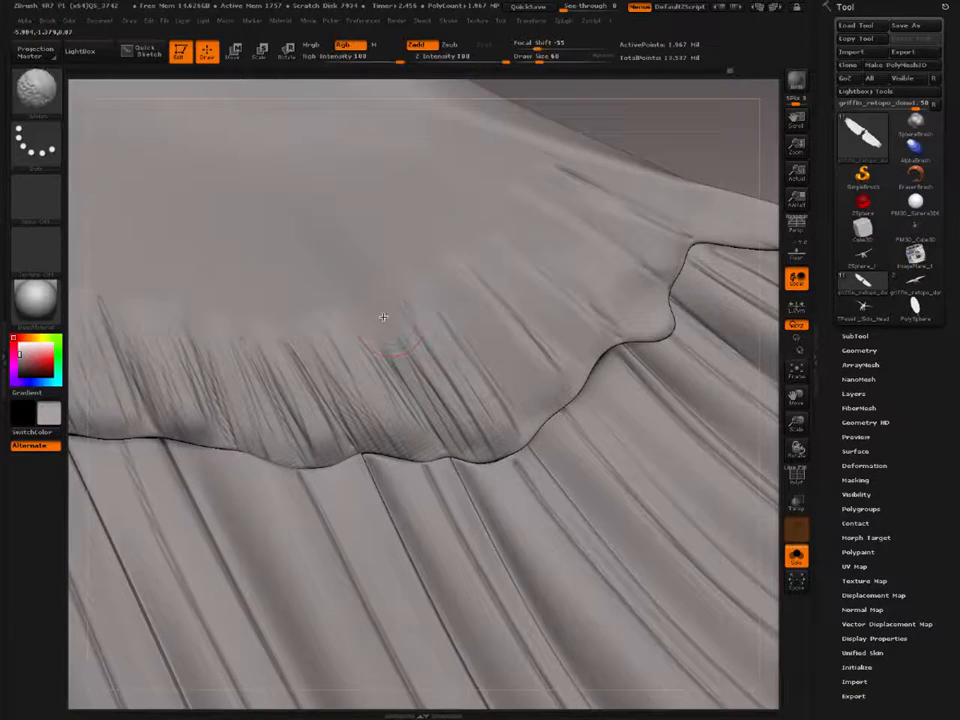
pyautogui.keyDown('shift'); pyautogui.moveTo(397, 328); pyautogui.dragTo(391, 317); pyautogui.keyUp('shift')
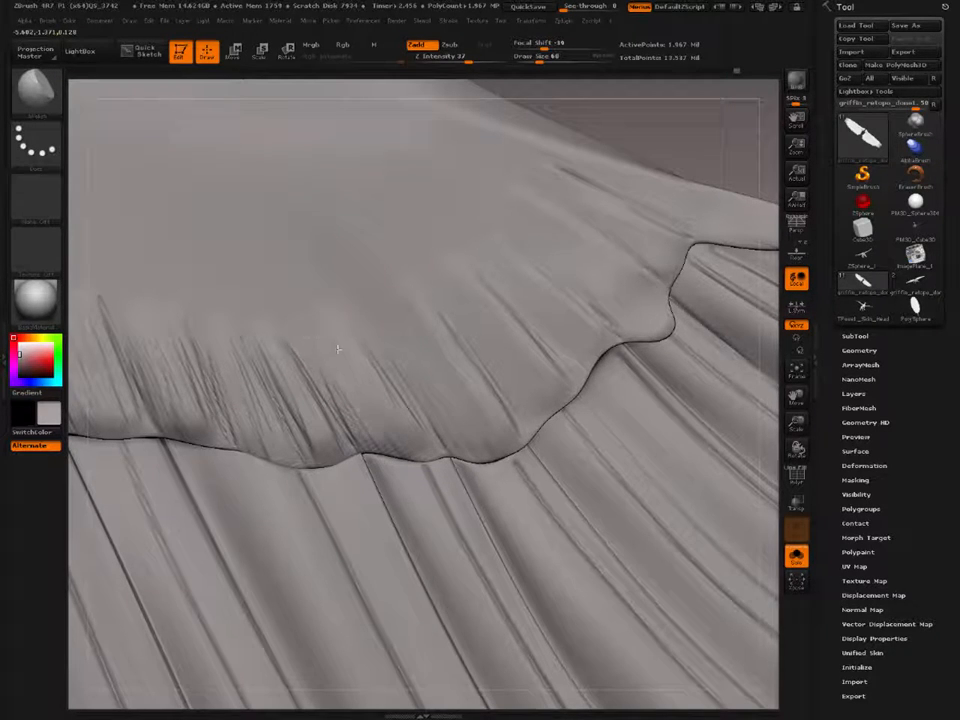
pyautogui.keyDown('shift'); pyautogui.moveTo(358, 401); pyautogui.dragTo(394, 435); pyautogui.keyUp('shift')
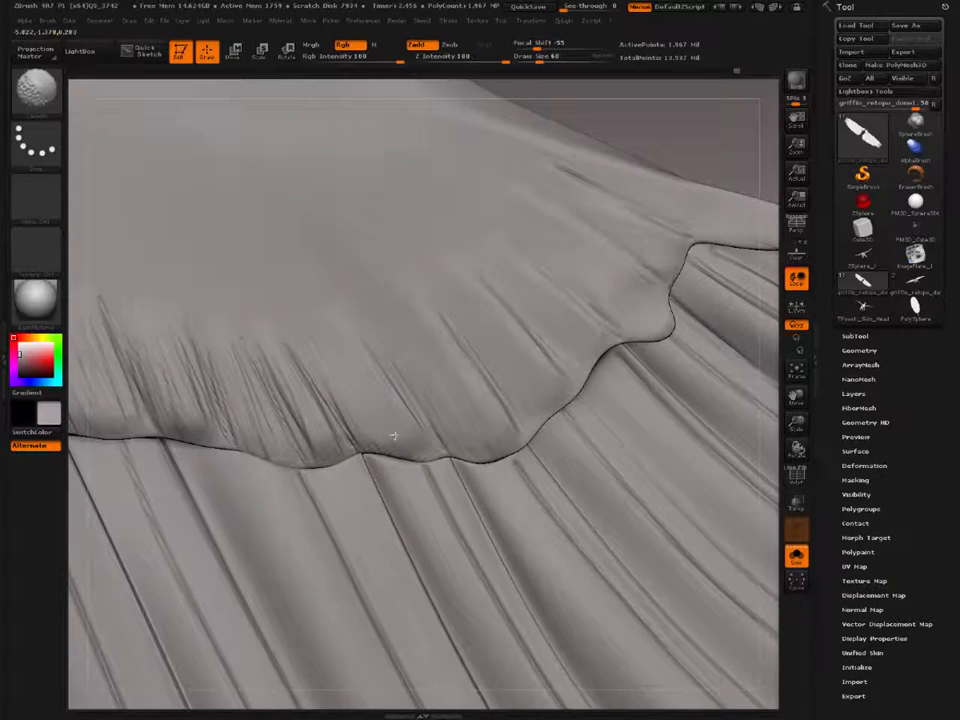
pyautogui.moveTo(255, 360)
pyautogui.mouseDown()
pyautogui.moveTo(304, 447)
pyautogui.moveTo(306, 431)
pyautogui.moveTo(250, 360)
pyautogui.mouseUp()
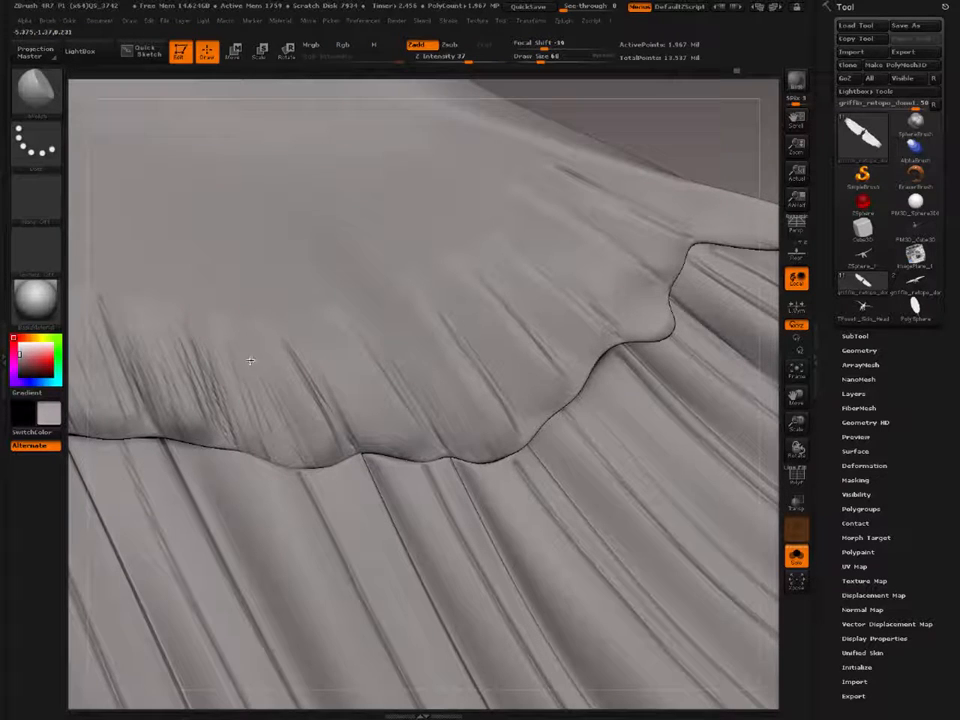
pyautogui.moveTo(321, 436)
pyautogui.mouseDown()
pyautogui.moveTo(255, 343)
pyautogui.moveTo(290, 400)
pyautogui.moveTo(254, 363)
pyautogui.mouseUp()
# Step: Flatten the clay texture on the inner covert feathers with the hPolish brush at Draw Size 56 and smooth their surfaces
pyautogui.keyDown('alt'); pyautogui.moveTo(158, 335); pyautogui.dragTo(315, 310, button='right'); pyautogui.keyUp('alt')
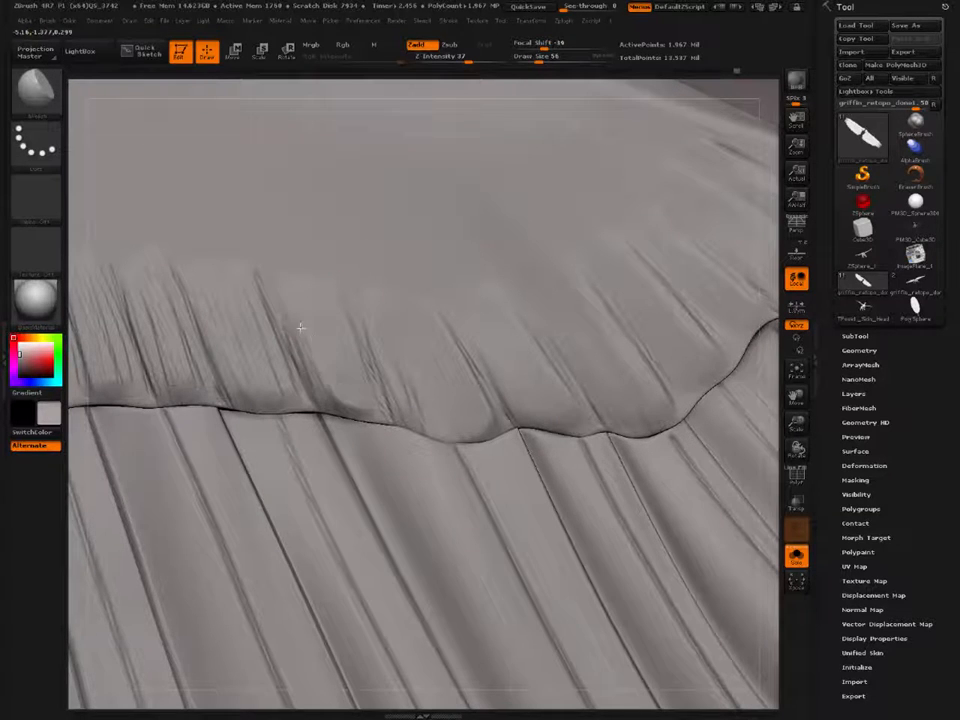
pyautogui.moveTo(301, 328)
pyautogui.mouseDown()
pyautogui.moveTo(317, 394)
pyautogui.moveTo(332, 364)
pyautogui.moveTo(342, 403)
pyautogui.mouseUp()
pyautogui.keyDown('shift'); pyautogui.moveTo(302, 300); pyautogui.dragTo(262, 278); pyautogui.keyUp('shift')
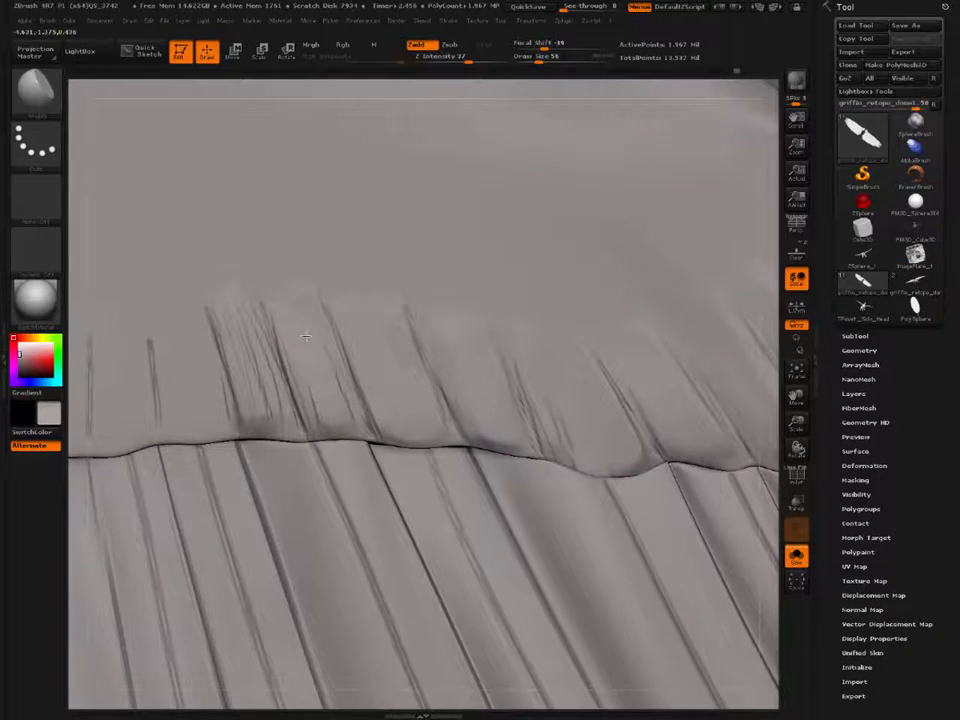
pyautogui.moveTo(248, 325)
pyautogui.keyDown('shift'); pyautogui.mouseDown()
pyautogui.moveTo(256, 376)
pyautogui.moveTo(285, 303)
pyautogui.mouseUp(); pyautogui.keyUp('shift')
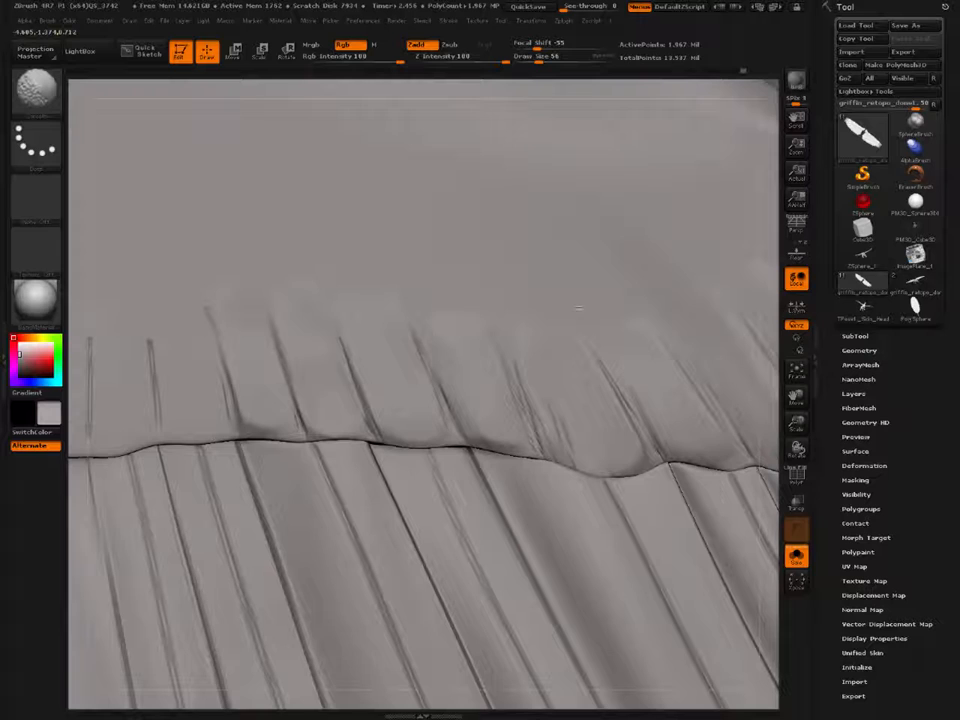
# Step: Smooth the upper ends of the covert feathers along the whole row so they blend into the wing surface
pyautogui.keyDown('alt'); pyautogui.moveTo(641, 313); pyautogui.dragTo(484, 354, button='right'); pyautogui.keyUp('alt')
pyautogui.keyDown('shift'); pyautogui.moveTo(610, 312); pyautogui.dragTo(548, 341); pyautogui.keyUp('shift')
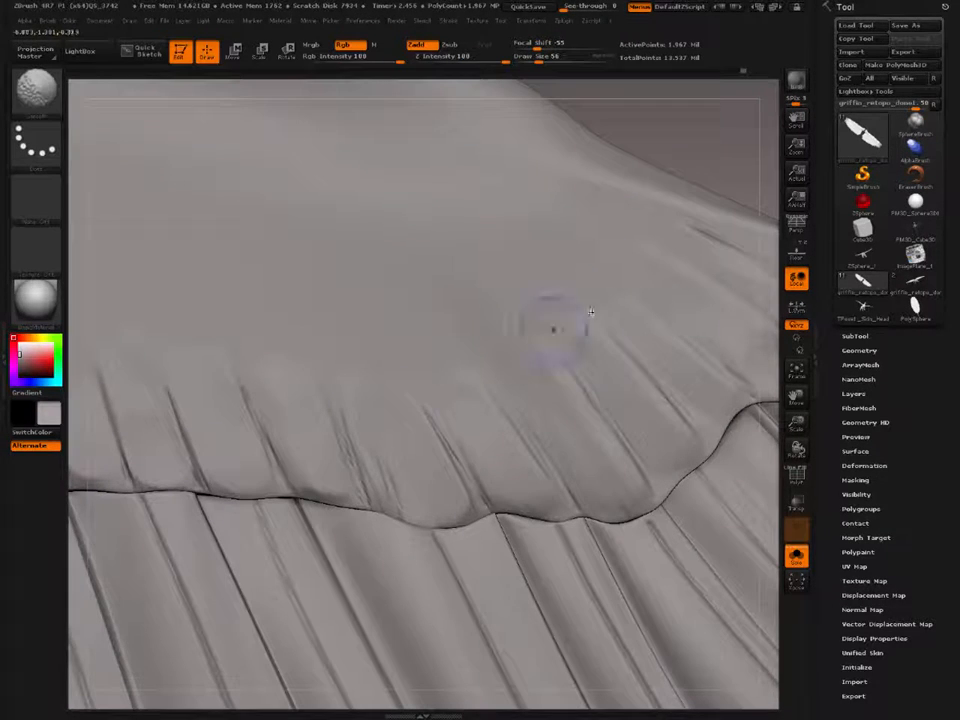
pyautogui.moveTo(553, 328)
pyautogui.mouseDown(button='right')
pyautogui.moveTo(493, 332)
pyautogui.moveTo(557, 285)
pyautogui.mouseUp(button='right')
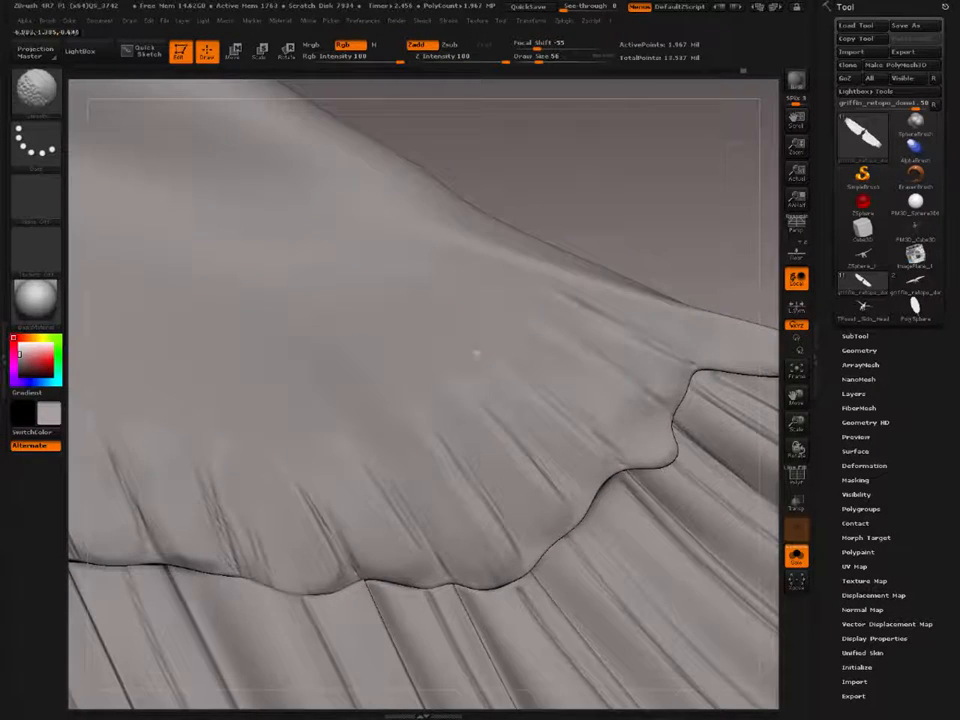
pyautogui.moveTo(193, 429); pyautogui.dragTo(343, 349, button='right')
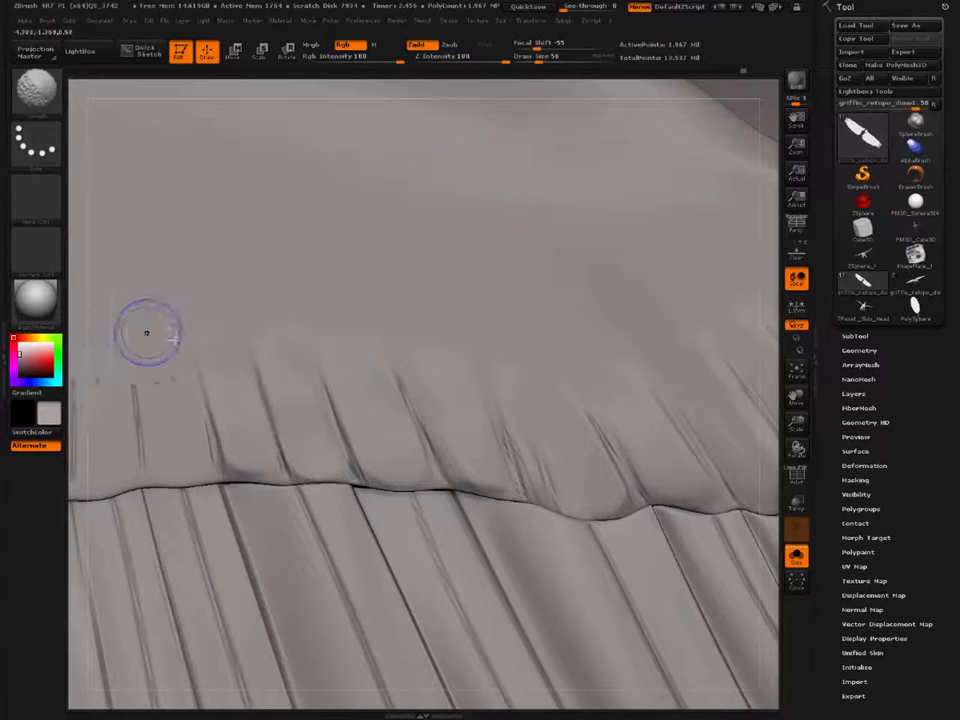
pyautogui.moveTo(146, 332); pyautogui.dragTo(225, 354, button='right')
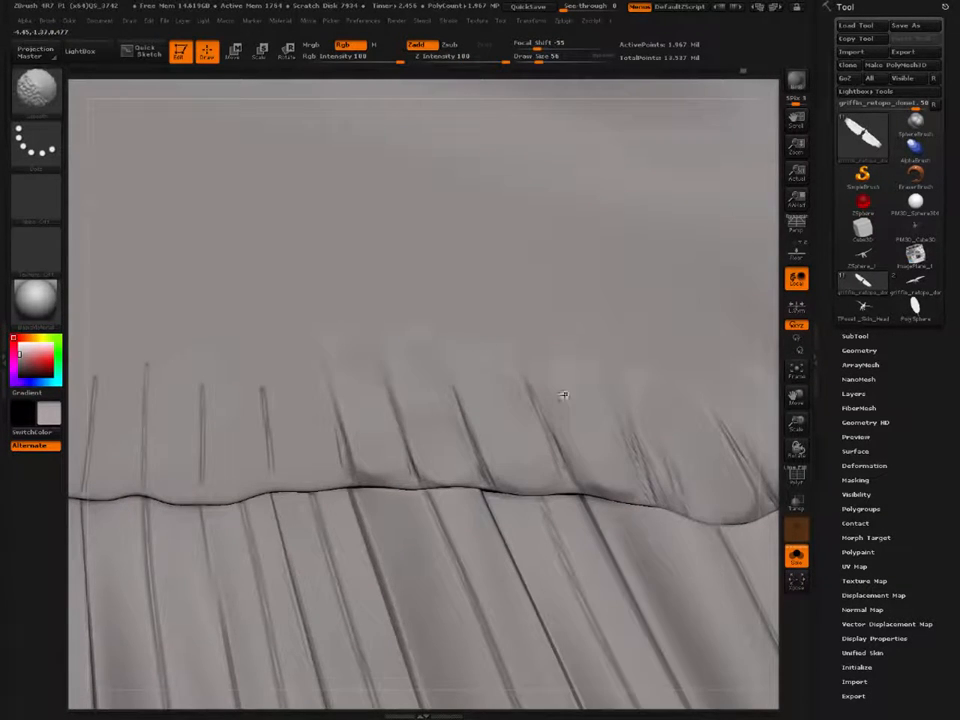
pyautogui.moveTo(563, 395); pyautogui.dragTo(369, 377, button='right')
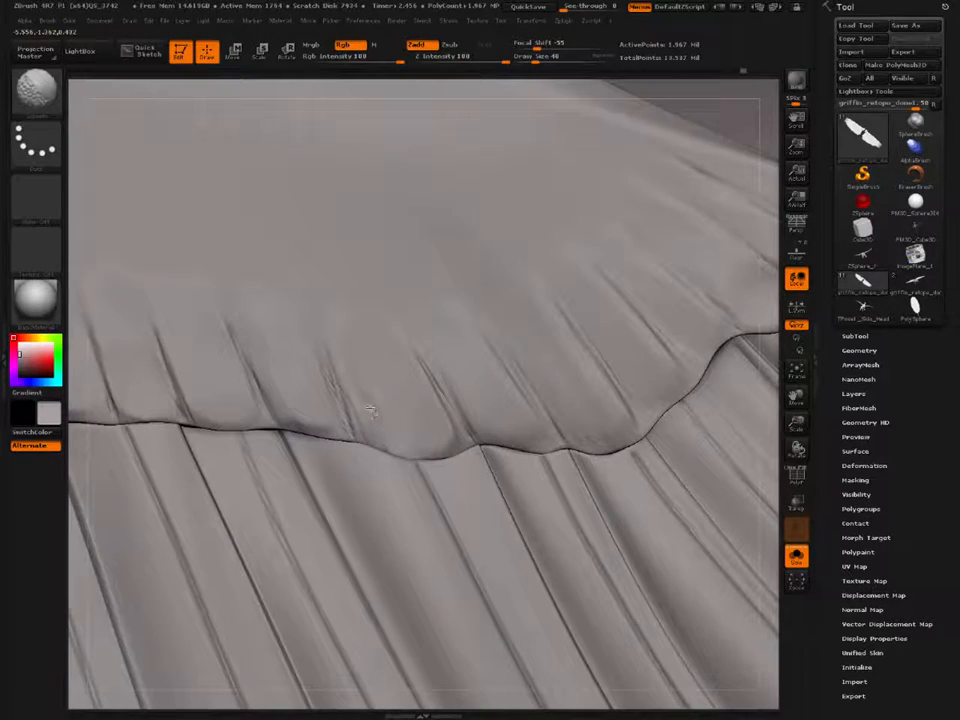
# Step: Pull the coverts' edge near the wing tip into rounder, more distinct scallops with the SnakeHook brush at small draw sizes
pyautogui.moveTo(499, 392)
pyautogui.mouseDown(button='right')
pyautogui.moveTo(343, 396)
pyautogui.moveTo(406, 421)
pyautogui.mouseUp(button='right')
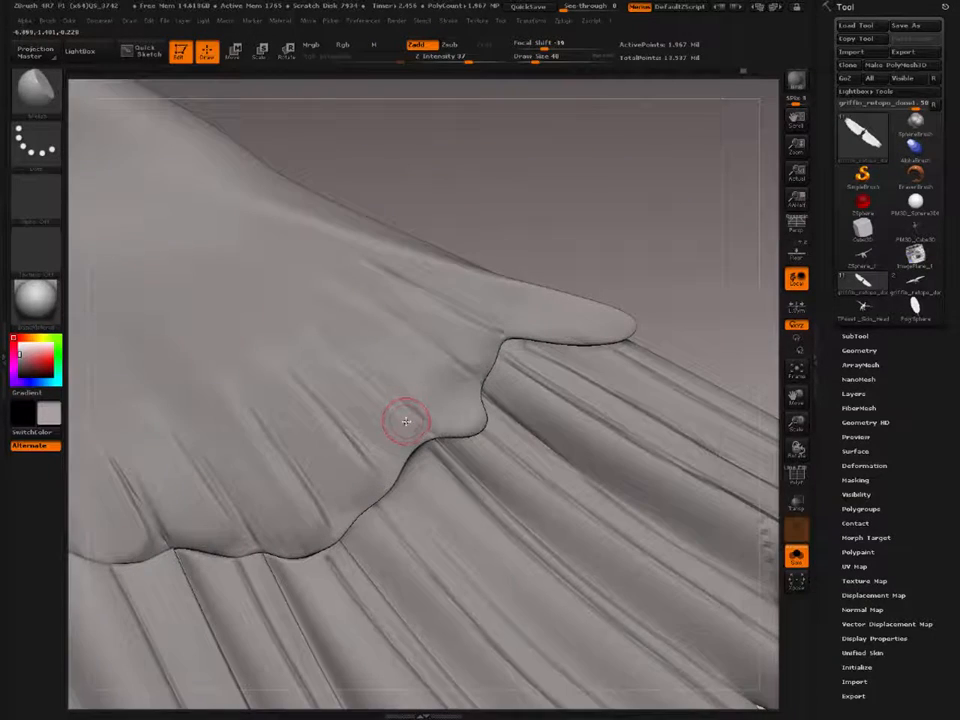
pyautogui.press('b')
pyautogui.press('s')
pyautogui.press('h')
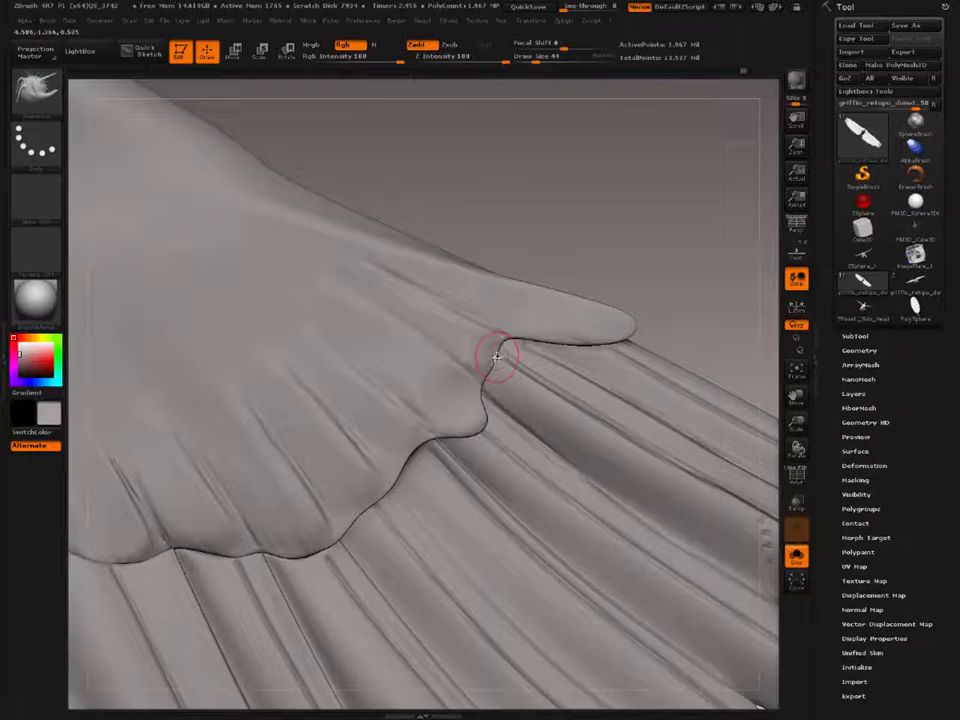
pyautogui.moveTo(499, 360); pyautogui.dragTo(505, 364)
pyautogui.press('[')
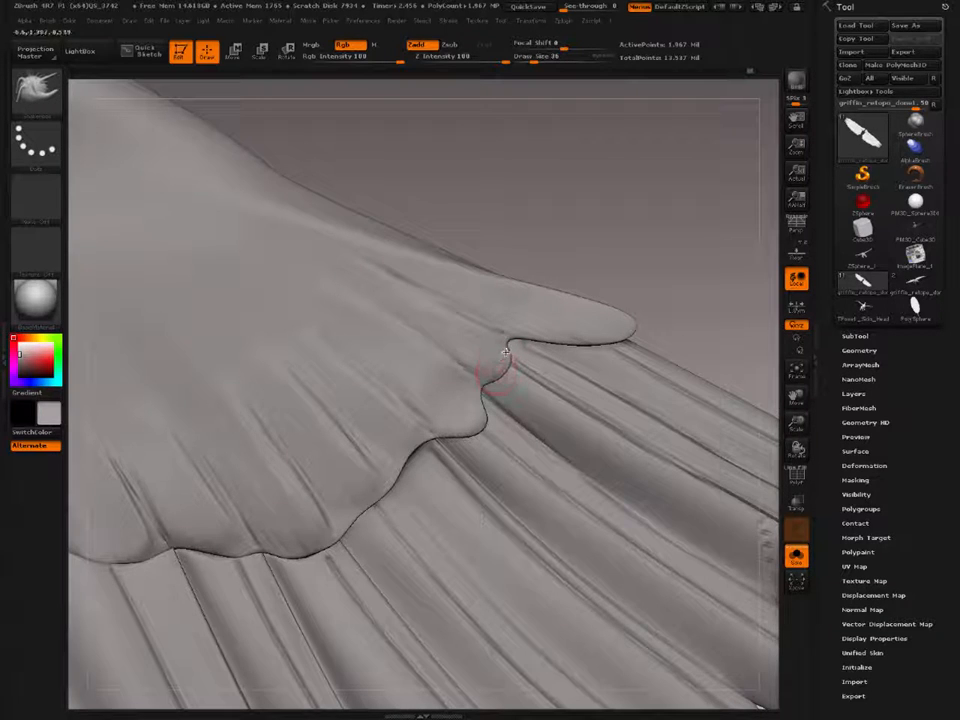
pyautogui.press(']')
pyautogui.keyDown('alt'); pyautogui.moveTo(371, 499); pyautogui.dragTo(443, 435, button='right'); pyautogui.keyUp('alt')
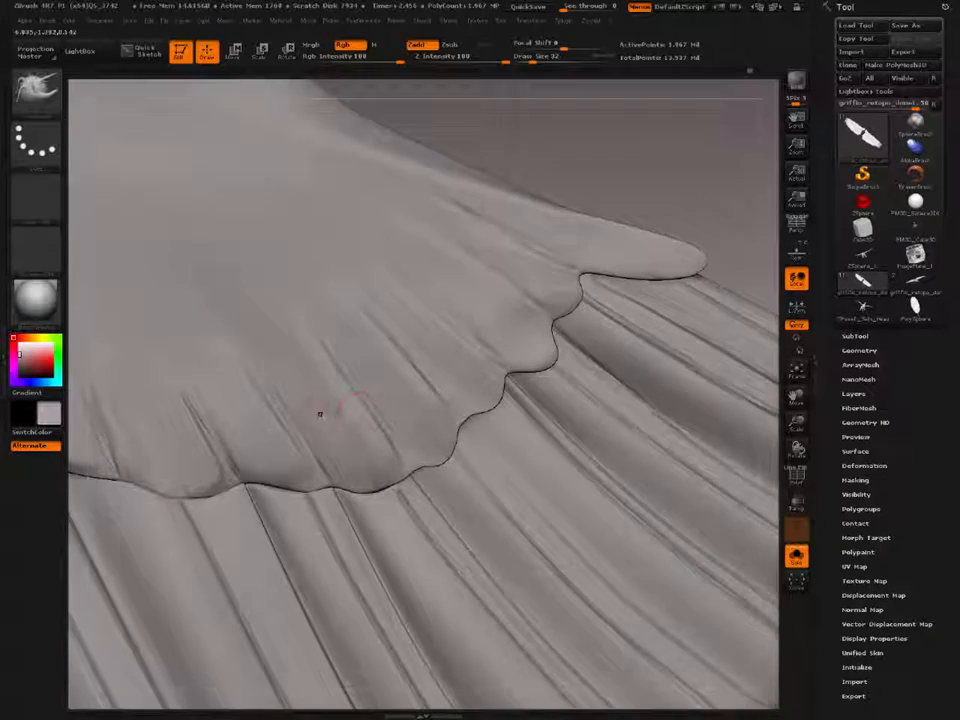
pyautogui.keyDown('alt'); pyautogui.moveTo(333, 474); pyautogui.dragTo(434, 414, button='right'); pyautogui.keyUp('alt')
pyautogui.press(']')
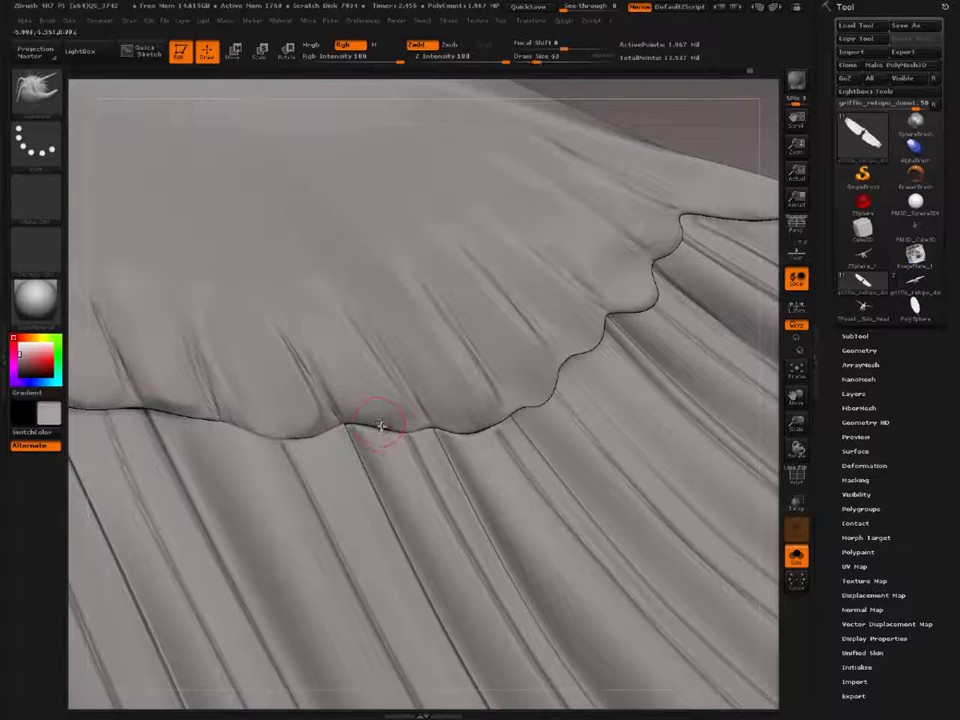
pyautogui.moveTo(381, 425); pyautogui.dragTo(376, 419)
pyautogui.moveTo(373, 403)
pyautogui.mouseDown(button='right')
pyautogui.moveTo(394, 394)
pyautogui.moveTo(388, 414)
pyautogui.moveTo(414, 386)
pyautogui.moveTo(377, 414)
pyautogui.moveTo(351, 376)
pyautogui.moveTo(315, 364)
pyautogui.moveTo(324, 375)
pyautogui.moveTo(281, 379)
pyautogui.moveTo(250, 355)
pyautogui.moveTo(313, 399)
pyautogui.mouseUp(button='right')
pyautogui.press(']')
pyautogui.hotkey('ctrl', 'z')
# Step: Switch to the Move brush and lower the wing mesh by two subdivision levels
pyautogui.press('b')
pyautogui.click(310, 400)
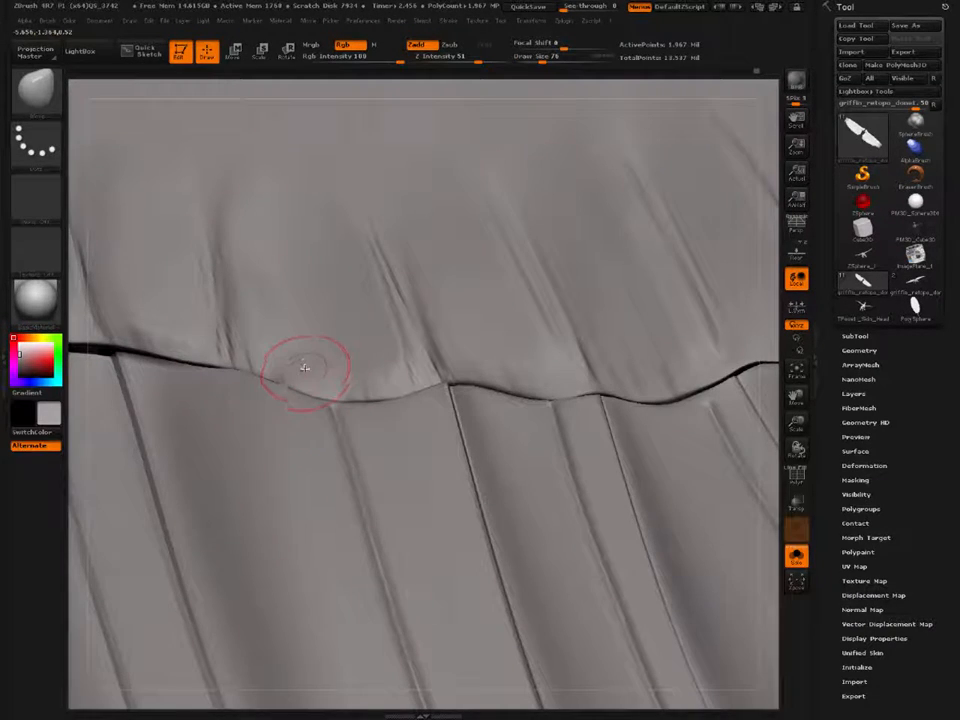
pyautogui.press('shift')
pyautogui.hotkey('shift', 'd')
pyautogui.hotkey('shift', 'd')
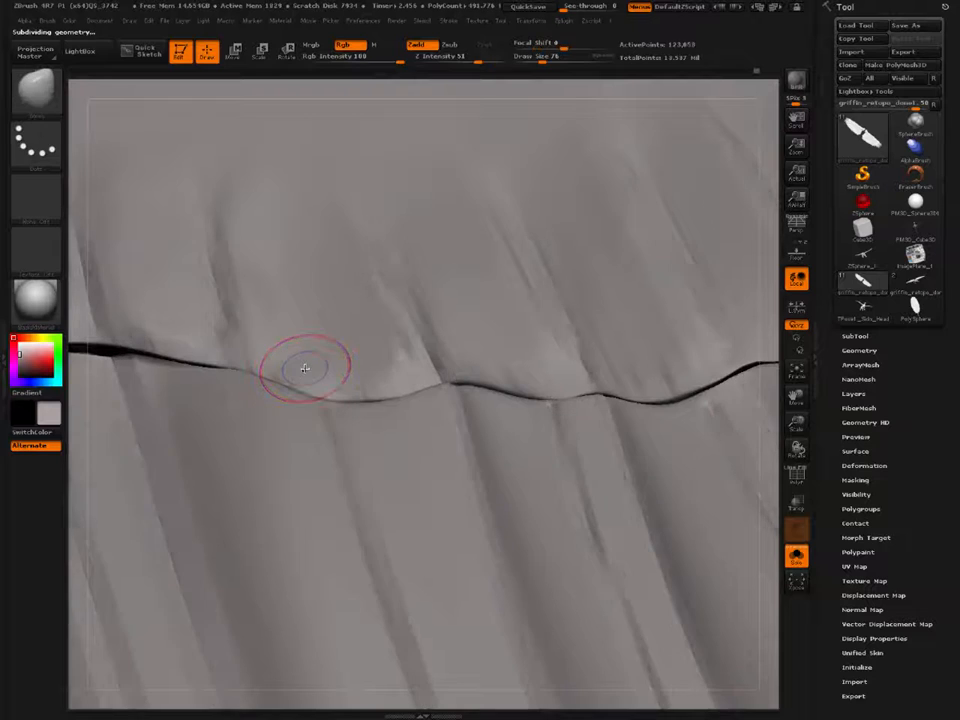
# Step: Pull up the middle coverts' edges with the Move brush at Draw Size 164, and subdivide the wing to 7.868 million polygons
pyautogui.moveTo(305, 369); pyautogui.dragTo(300, 343, button='right')
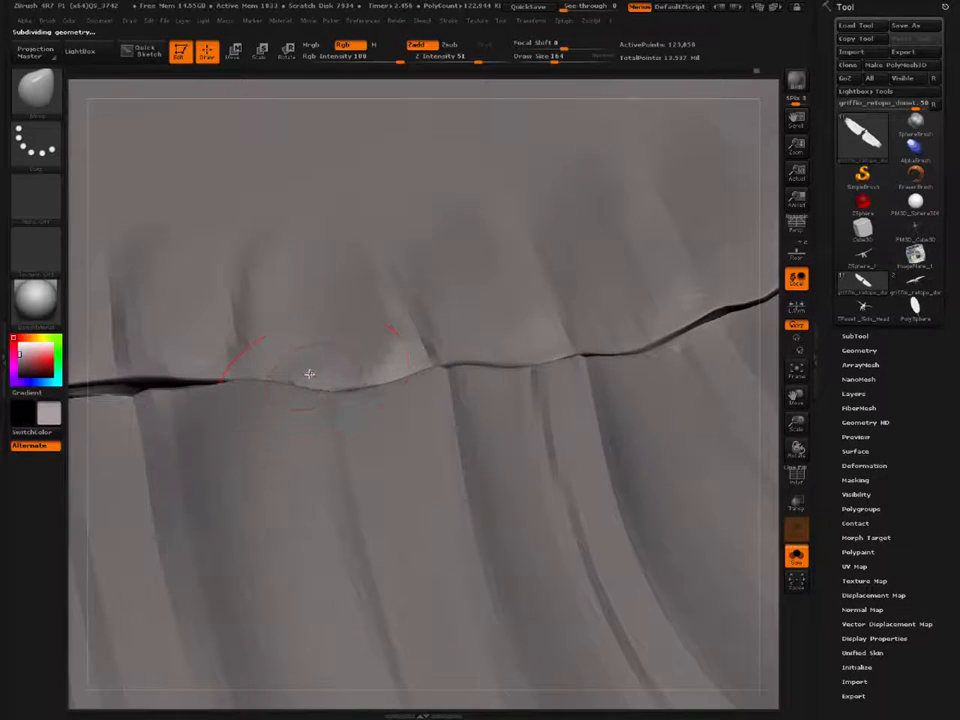
pyautogui.moveTo(271, 360); pyautogui.dragTo(272, 356)
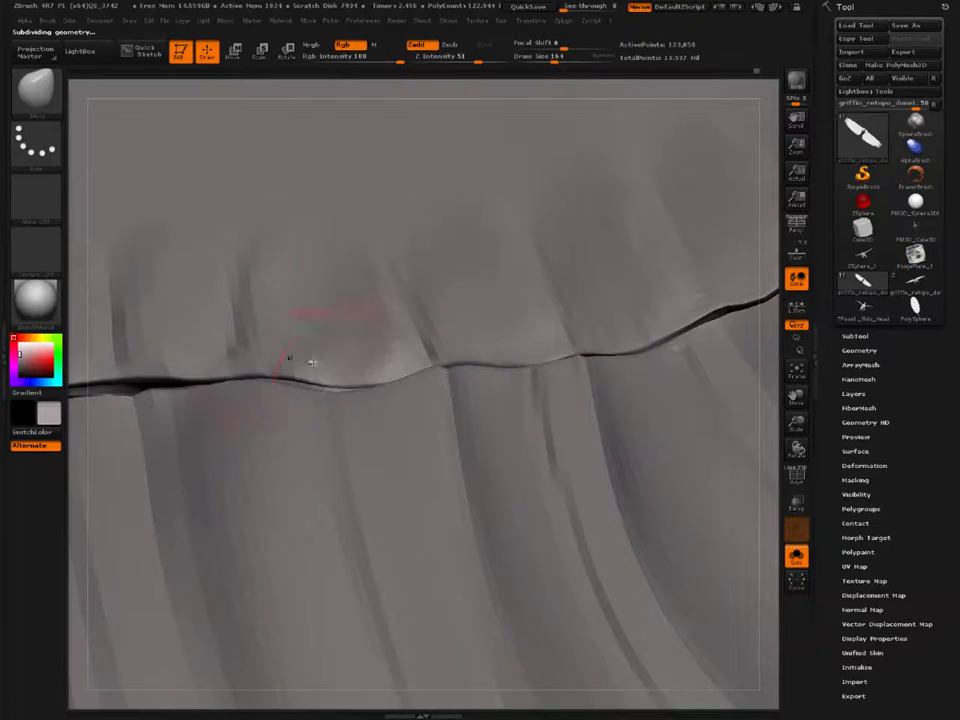
pyautogui.moveTo(350, 378)
pyautogui.mouseDown()
pyautogui.moveTo(357, 363)
pyautogui.moveTo(382, 356)
pyautogui.mouseUp()
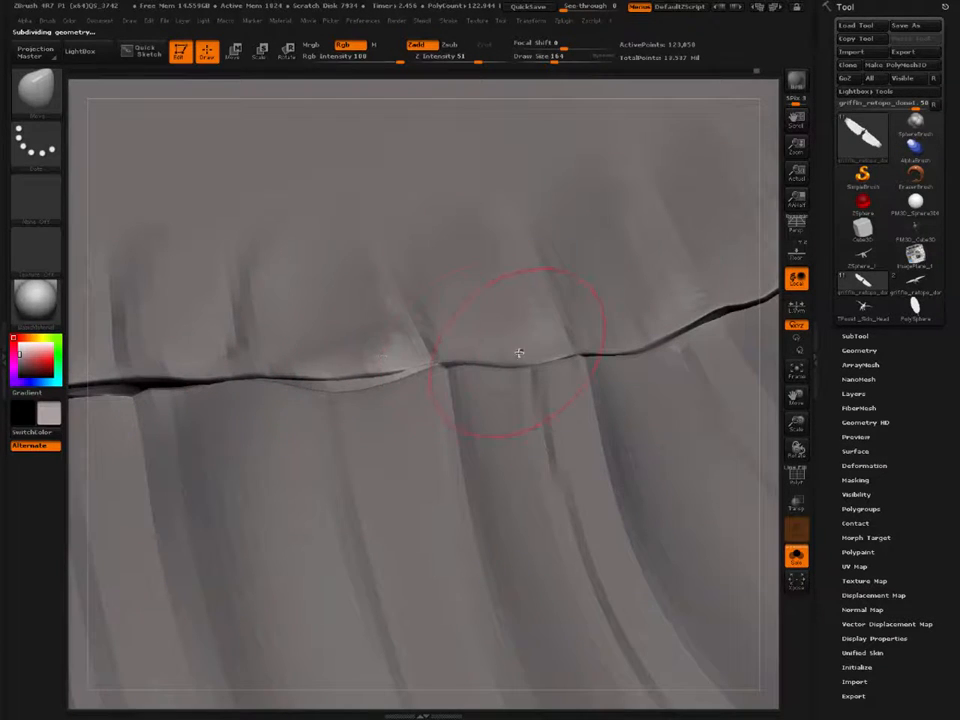
pyautogui.moveTo(517, 355)
pyautogui.mouseDown()
pyautogui.moveTo(515, 339)
pyautogui.moveTo(549, 332)
pyautogui.mouseUp()
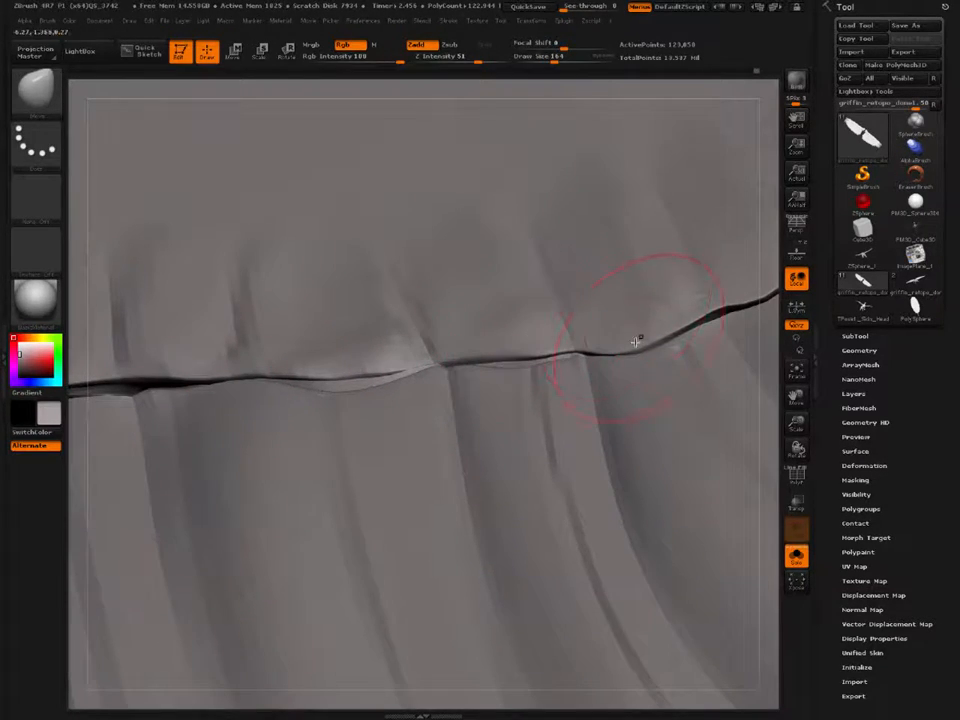
pyautogui.moveTo(636, 342)
pyautogui.mouseDown(button='right')
pyautogui.moveTo(632, 324)
pyautogui.moveTo(497, 210)
pyautogui.moveTo(476, 352)
pyautogui.moveTo(317, 296)
pyautogui.moveTo(330, 298)
pyautogui.moveTo(278, 373)
pyautogui.moveTo(279, 360)
pyautogui.moveTo(338, 326)
pyautogui.moveTo(343, 467)
pyautogui.moveTo(364, 444)
pyautogui.mouseUp(button='right')
pyautogui.hotkey('ctrl', 'd')
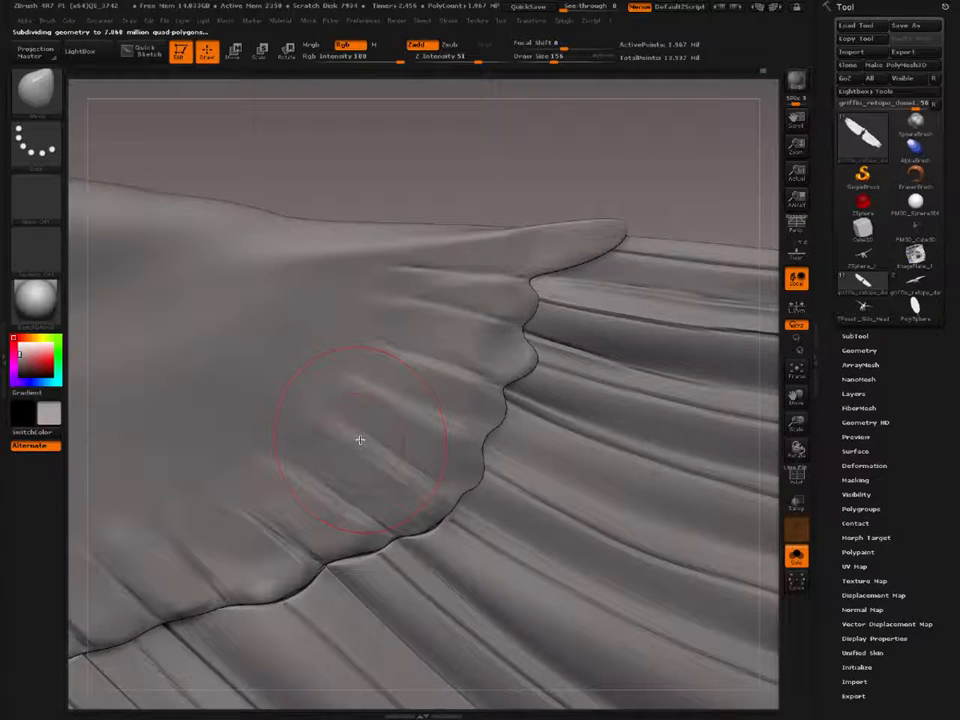
pyautogui.moveTo(396, 415); pyautogui.dragTo(414, 456, button='right')
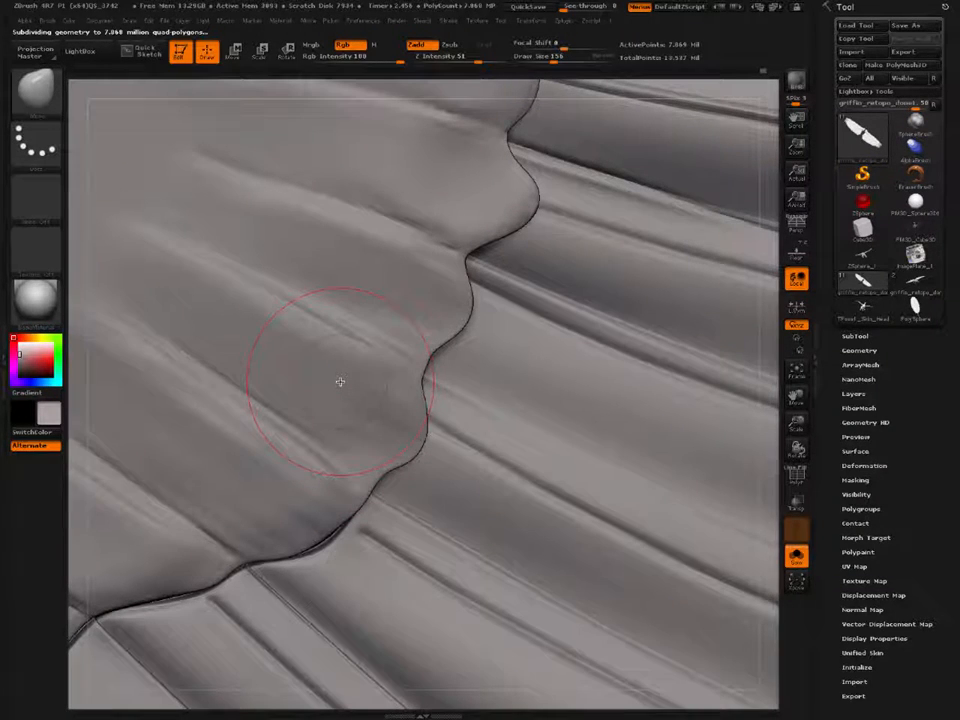
# Step: Carve a sharp separation groove between two outer coverts with the Dam_Standard brush at Draw Size 39 and smooth along it
pyautogui.press('b')
pyautogui.press('d')
pyautogui.press('a')
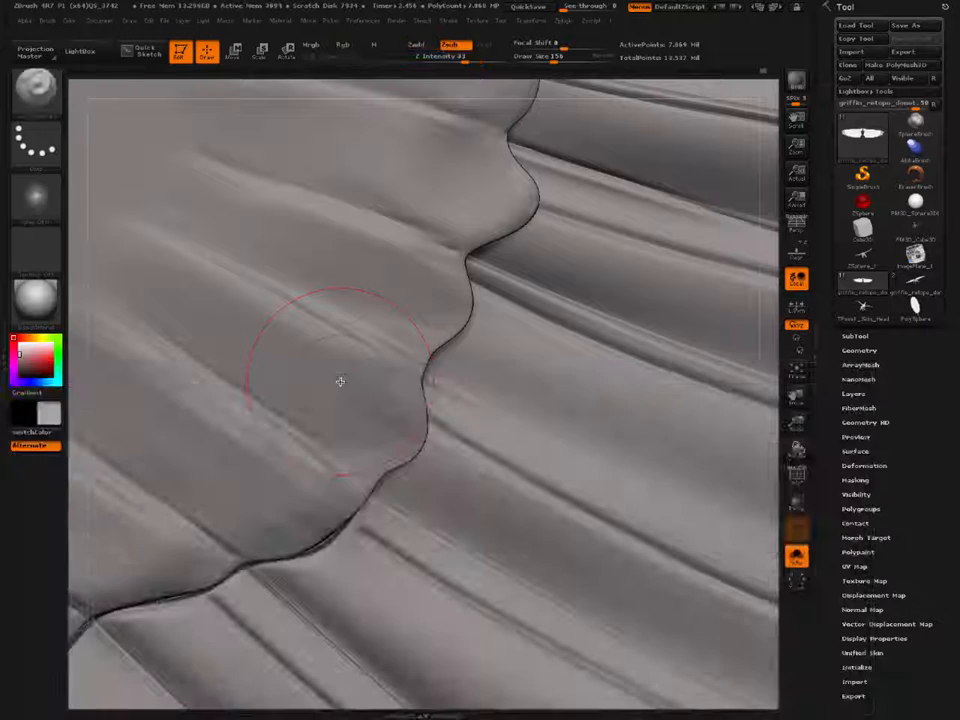
pyautogui.press('s')
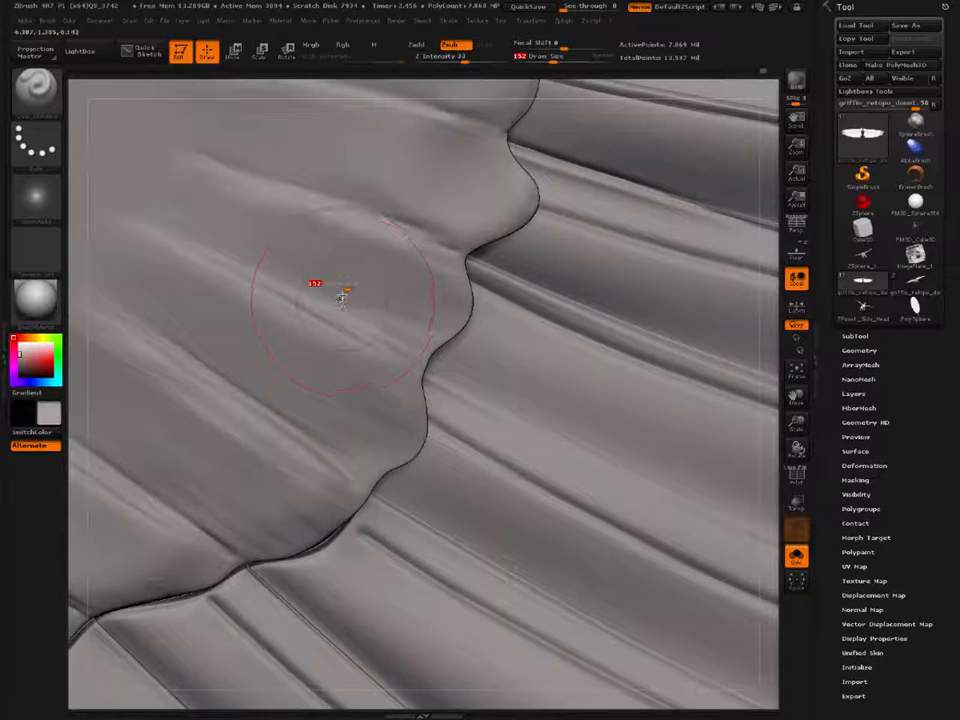
pyautogui.moveTo(330, 291); pyautogui.dragTo(329, 286)
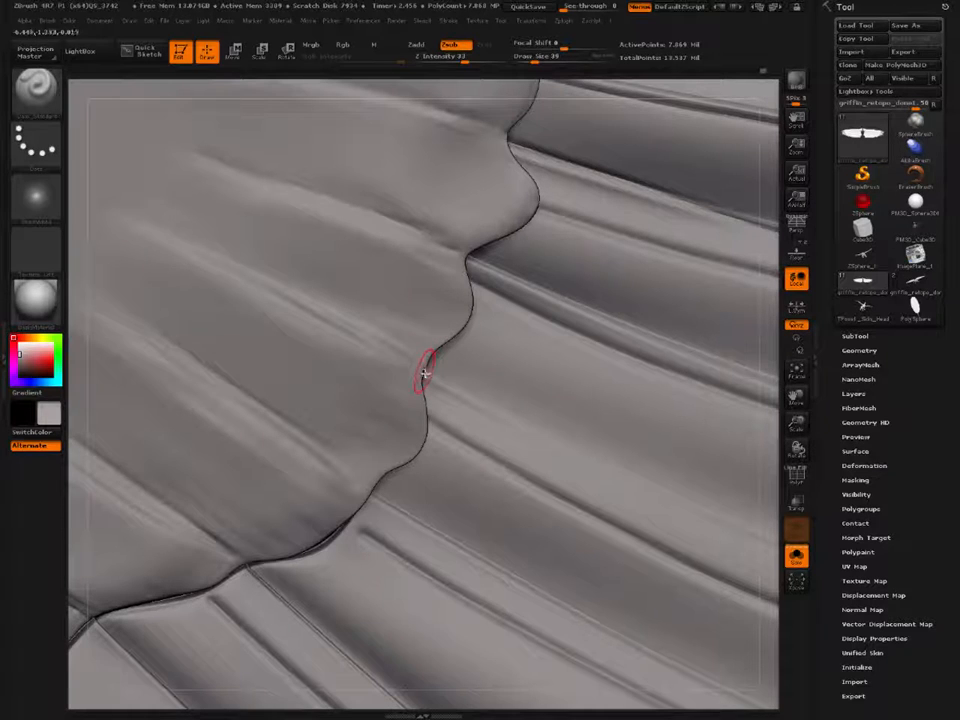
pyautogui.moveTo(358, 329); pyautogui.dragTo(335, 317)
pyautogui.moveTo(147, 223)
pyautogui.mouseDown()
pyautogui.moveTo(396, 354)
pyautogui.moveTo(458, 405)
pyautogui.mouseUp()
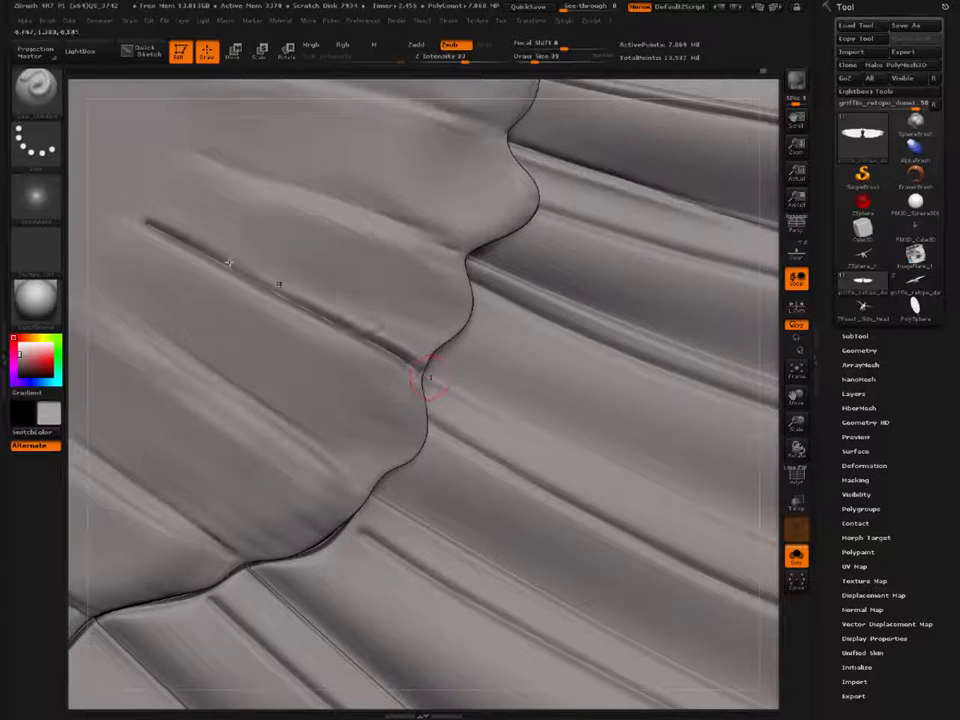
pyautogui.keyDown('shift'); pyautogui.moveTo(174, 219); pyautogui.dragTo(420, 350); pyautogui.keyUp('shift')
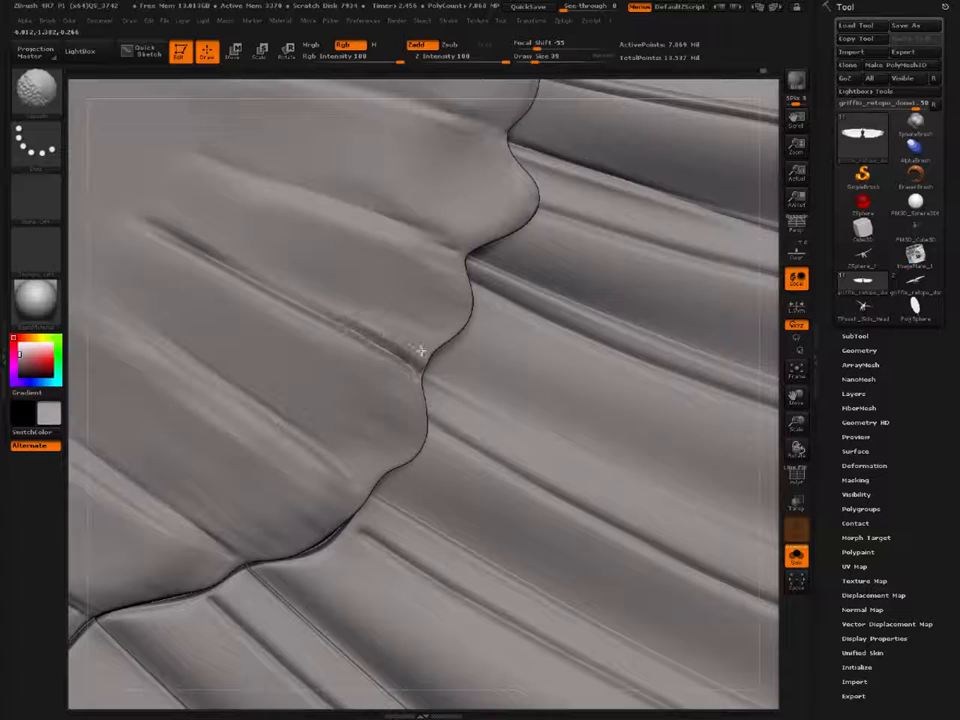
# Step: Carve the next two covert separation grooves toward the wing tip down to their scallop notches, softening their upper ends
pyautogui.keyDown('alt'); pyautogui.moveTo(188, 165); pyautogui.dragTo(116, 362, button='right'); pyautogui.keyUp('alt')
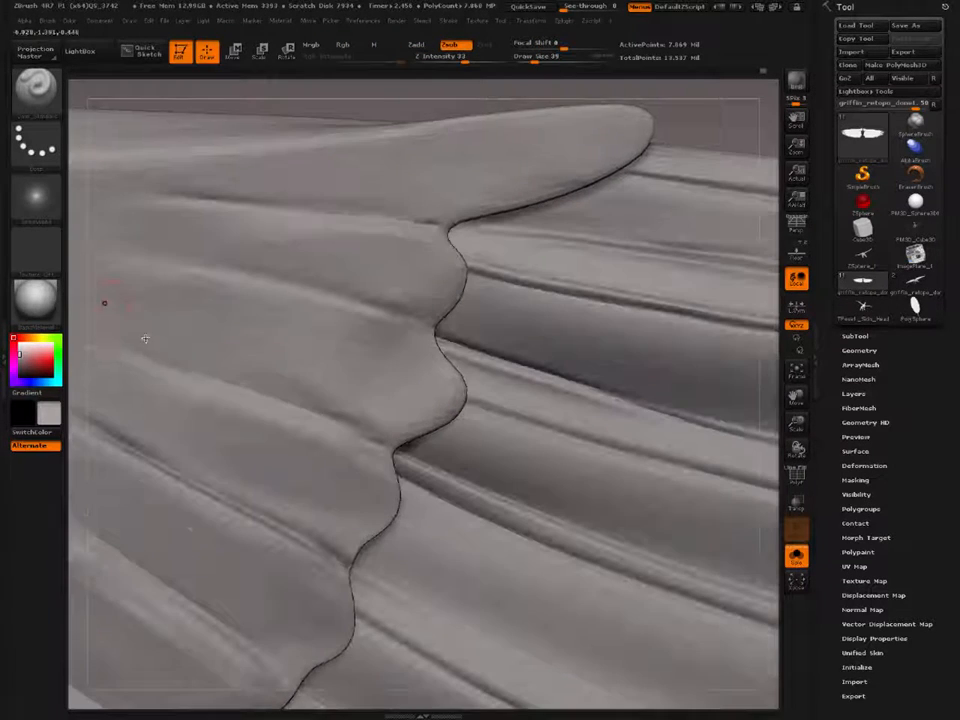
pyautogui.moveTo(108, 334)
pyautogui.mouseDown()
pyautogui.moveTo(165, 343)
pyautogui.moveTo(415, 463)
pyautogui.mouseUp()
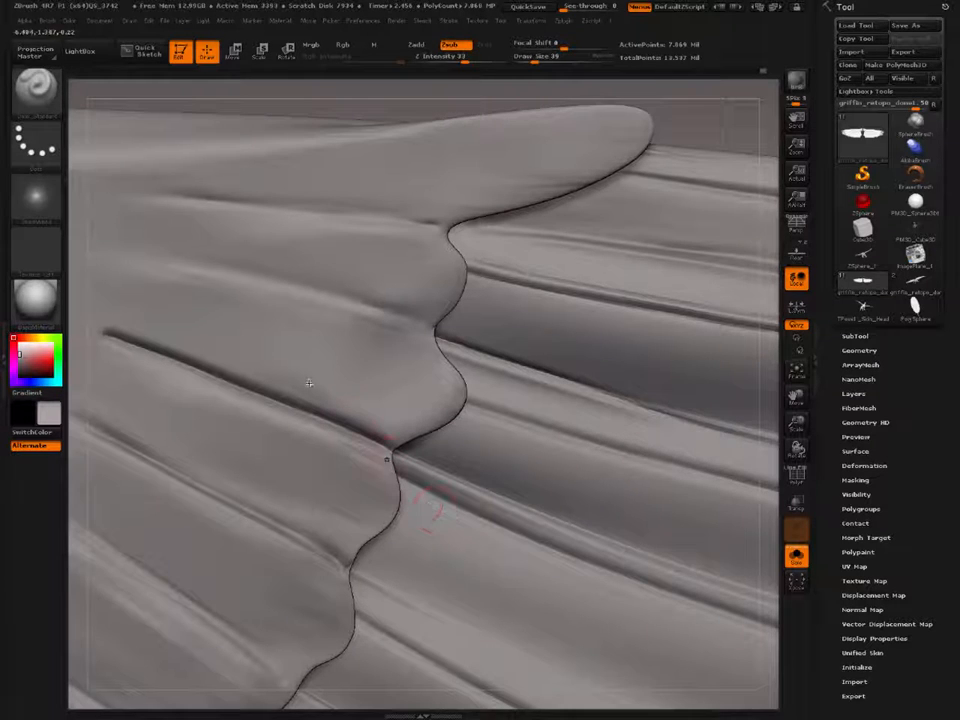
pyautogui.keyDown('shift'); pyautogui.moveTo(144, 317); pyautogui.dragTo(206, 351); pyautogui.keyUp('shift')
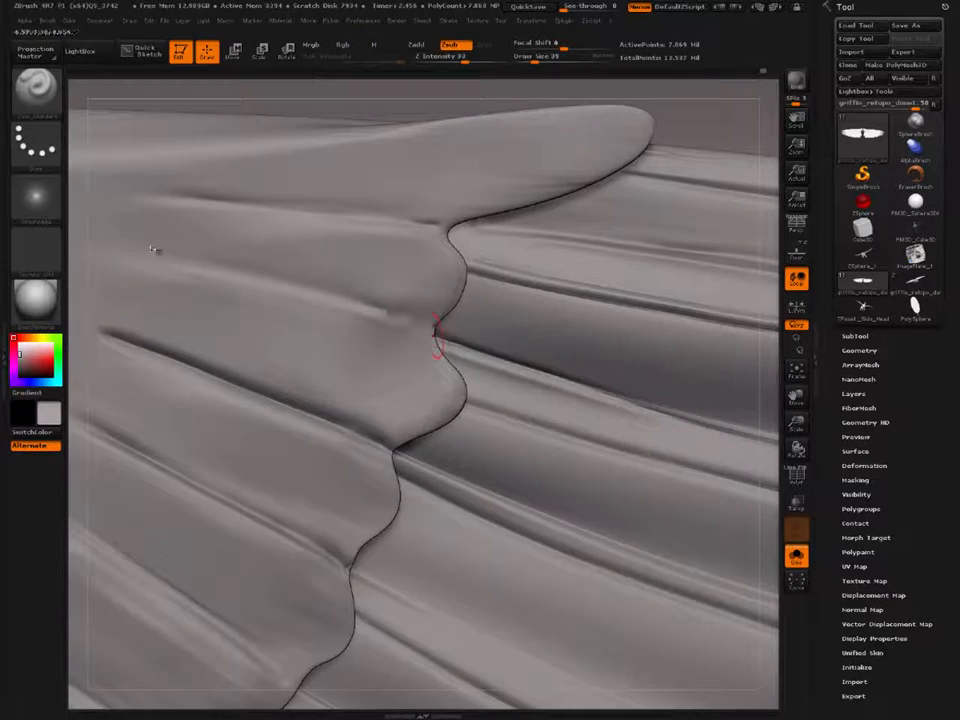
pyautogui.moveTo(196, 258)
pyautogui.mouseDown()
pyautogui.moveTo(310, 272)
pyautogui.moveTo(451, 340)
pyautogui.mouseUp()
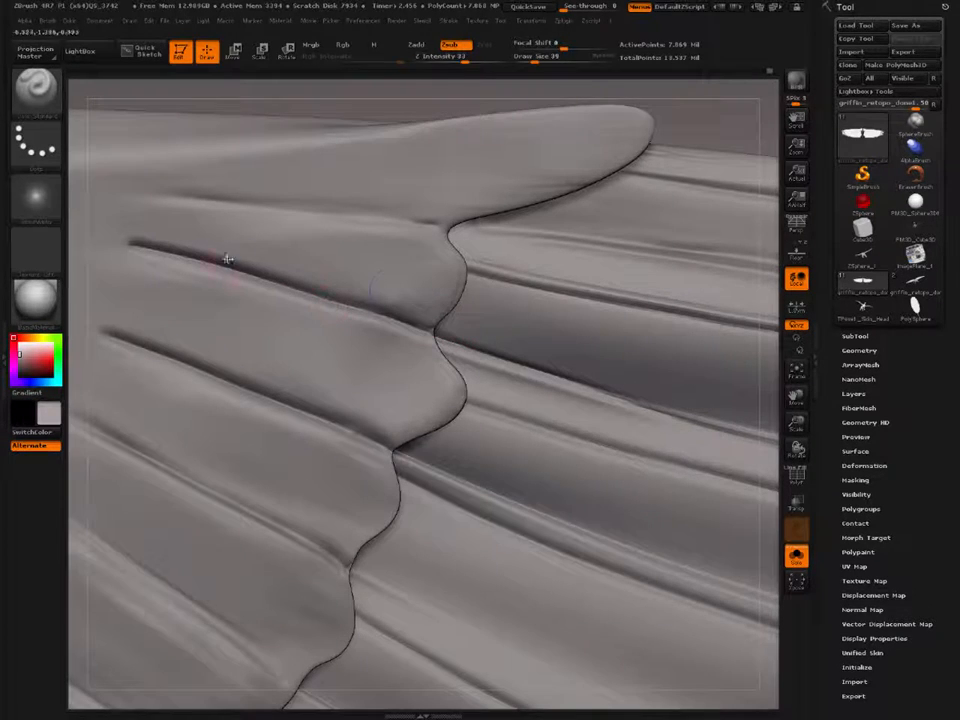
pyautogui.moveTo(388, 293)
pyautogui.keyDown('shift'); pyautogui.mouseDown()
pyautogui.moveTo(403, 302)
pyautogui.moveTo(145, 244)
pyautogui.mouseUp(); pyautogui.keyUp('shift')
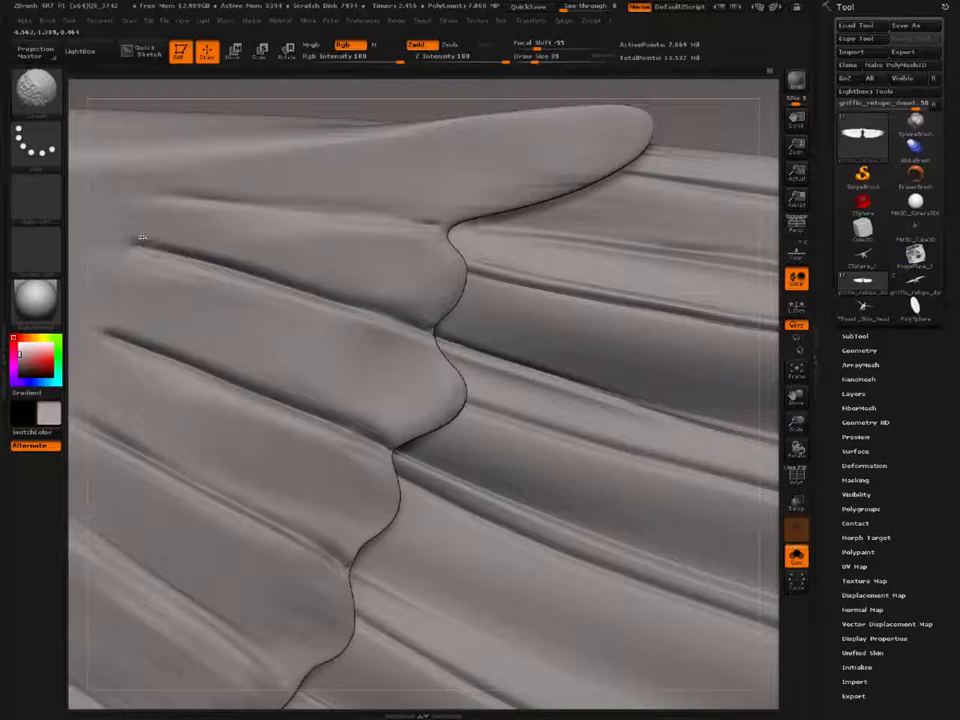
# Step: Carve the groove separating the long pointed tip covert from its neighbour, ending at the notch between them
pyautogui.keyDown('alt'); pyautogui.moveTo(317, 223); pyautogui.dragTo(276, 376, button='right'); pyautogui.keyUp('alt')
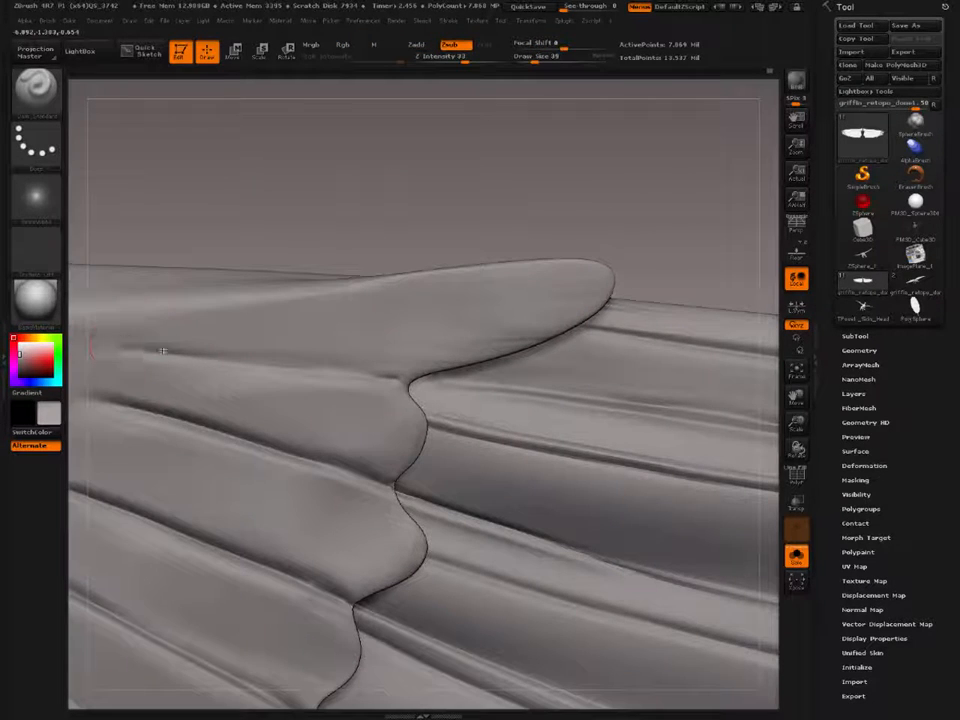
pyautogui.moveTo(163, 350); pyautogui.dragTo(462, 399)
pyautogui.keyDown('shift'); pyautogui.moveTo(176, 337); pyautogui.dragTo(413, 368); pyautogui.keyUp('shift')
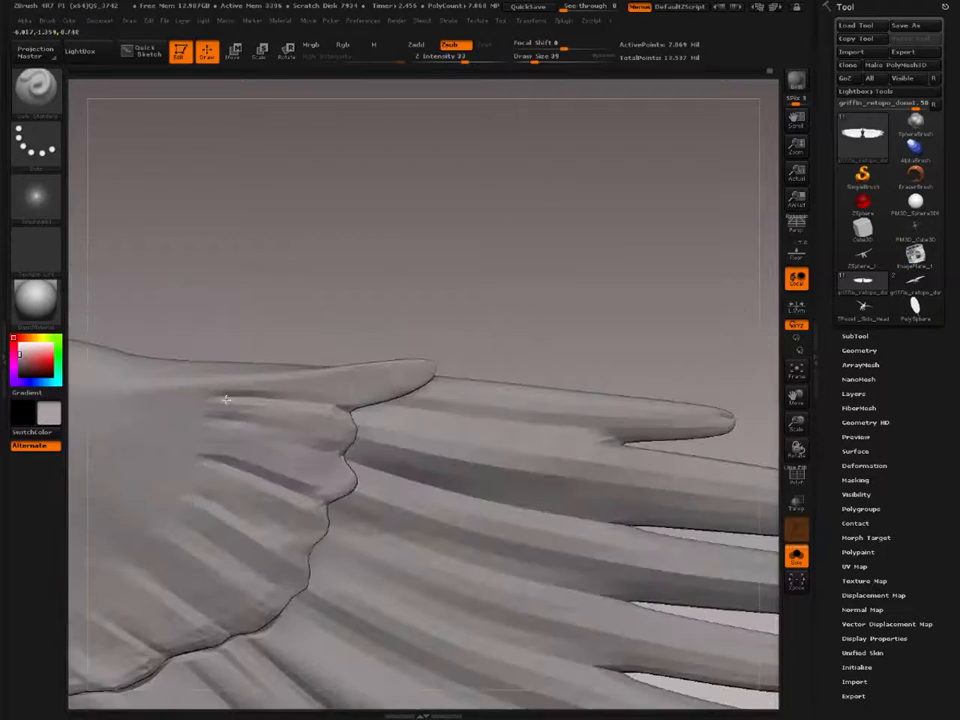
pyautogui.moveTo(223, 401); pyautogui.dragTo(261, 496)
pyautogui.moveTo(261, 496)
pyautogui.mouseDown(button='right')
pyautogui.moveTo(264, 516)
pyautogui.moveTo(294, 416)
pyautogui.moveTo(230, 400)
pyautogui.moveTo(210, 347)
pyautogui.moveTo(155, 352)
pyautogui.mouseUp(button='right')
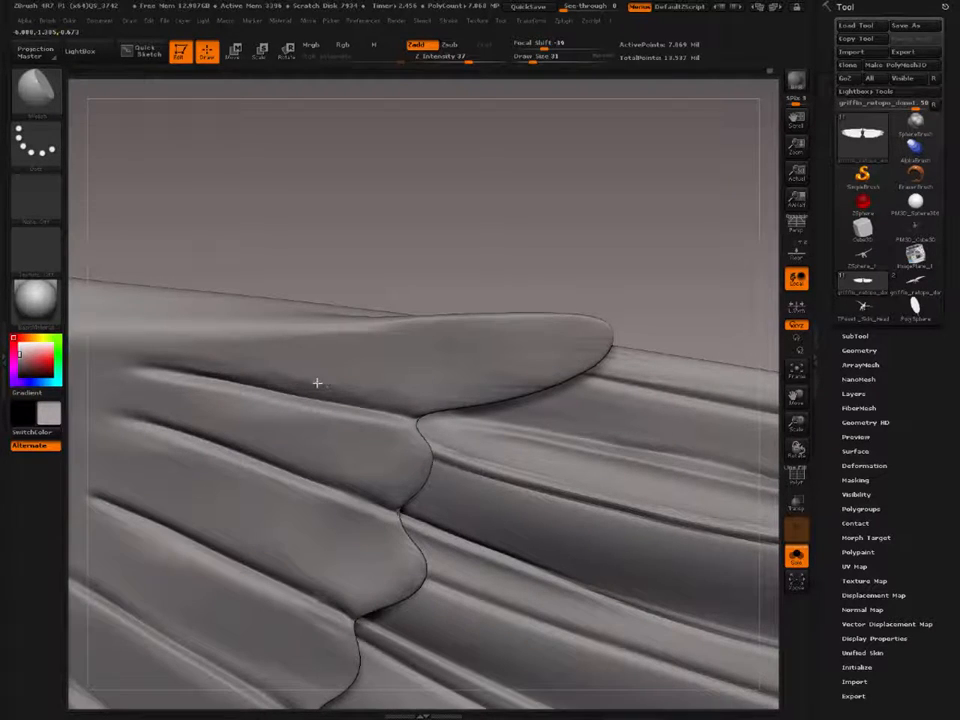
# Step: Polish the outer coverts beside their grooves with hPolish at Draw Size 39, and smooth the upper ends of the middle coverts
pyautogui.moveTo(214, 365)
pyautogui.mouseDown()
pyautogui.moveTo(298, 358)
pyautogui.moveTo(284, 373)
pyautogui.mouseUp()
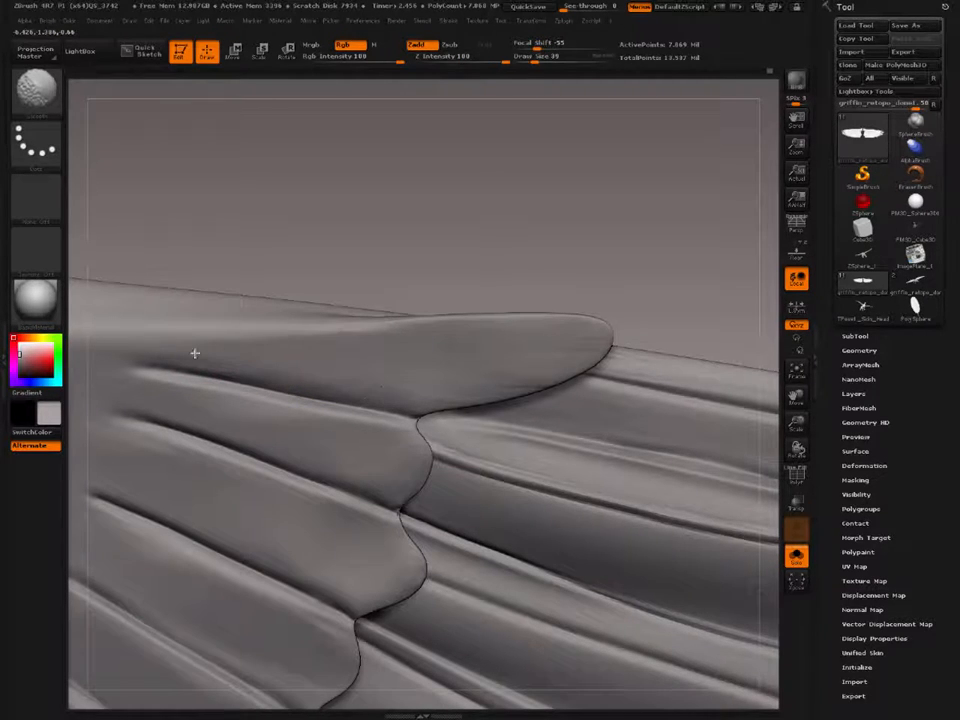
pyautogui.keyDown('shift'); pyautogui.moveTo(248, 424); pyautogui.dragTo(223, 428); pyautogui.keyUp('shift')
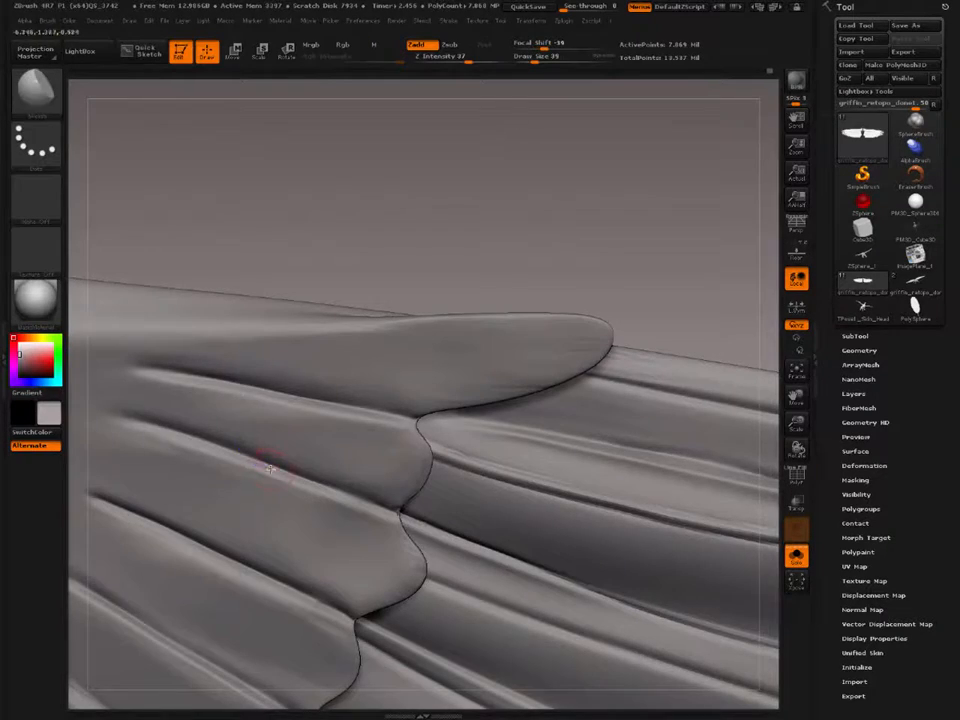
pyautogui.moveTo(270, 460)
pyautogui.keyDown('ctrl'); pyautogui.mouseDown(button='right')
pyautogui.moveTo(290, 350)
pyautogui.moveTo(325, 385)
pyautogui.moveTo(358, 334)
pyautogui.moveTo(258, 324)
pyautogui.moveTo(350, 380)
pyautogui.moveTo(390, 426)
pyautogui.moveTo(371, 403)
pyautogui.mouseUp(button='right'); pyautogui.keyUp('ctrl')
pyautogui.keyDown('shift'); pyautogui.moveTo(371, 403); pyautogui.dragTo(400, 427); pyautogui.keyUp('shift')
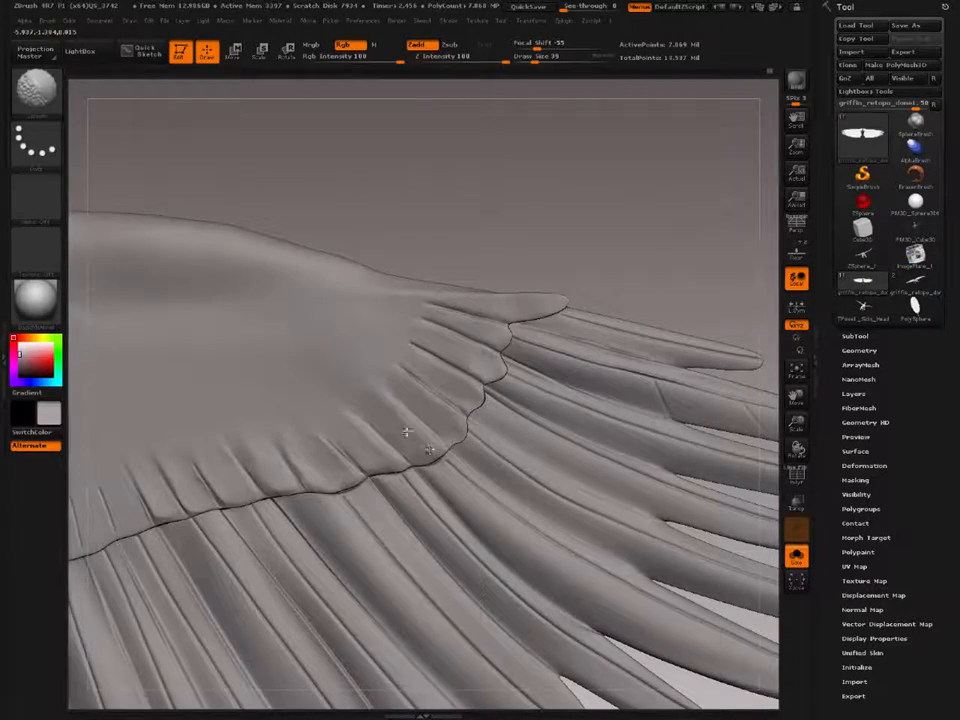
pyautogui.moveTo(351, 448); pyautogui.dragTo(378, 450, button='right')
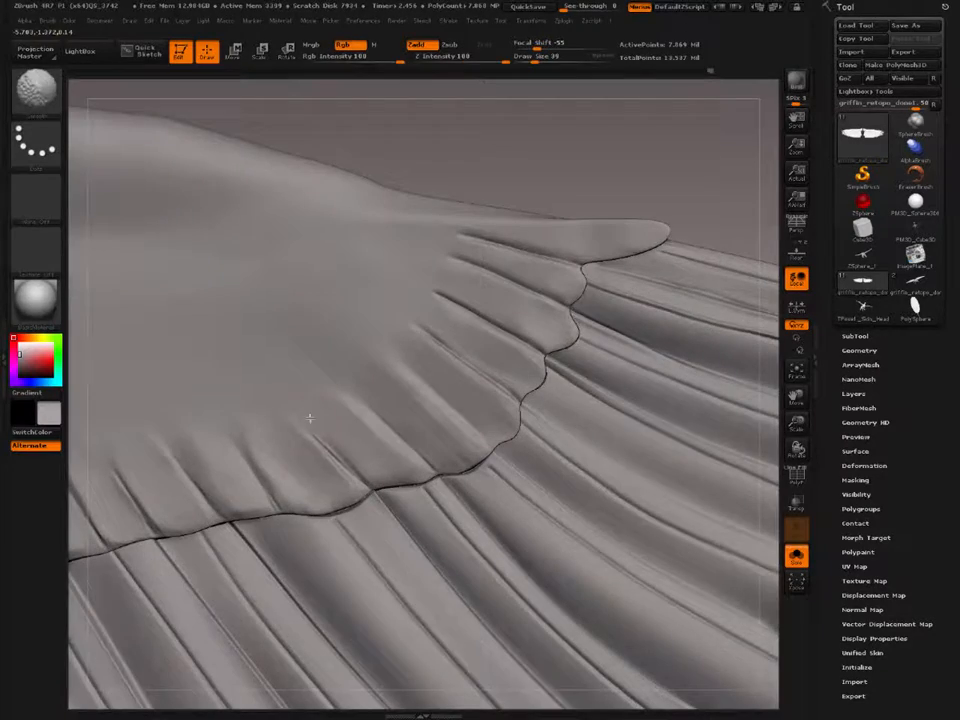
pyautogui.moveTo(310, 418); pyautogui.dragTo(326, 389, button='right')
pyautogui.keyDown('shift'); pyautogui.moveTo(349, 415); pyautogui.dragTo(308, 368); pyautogui.keyUp('shift')
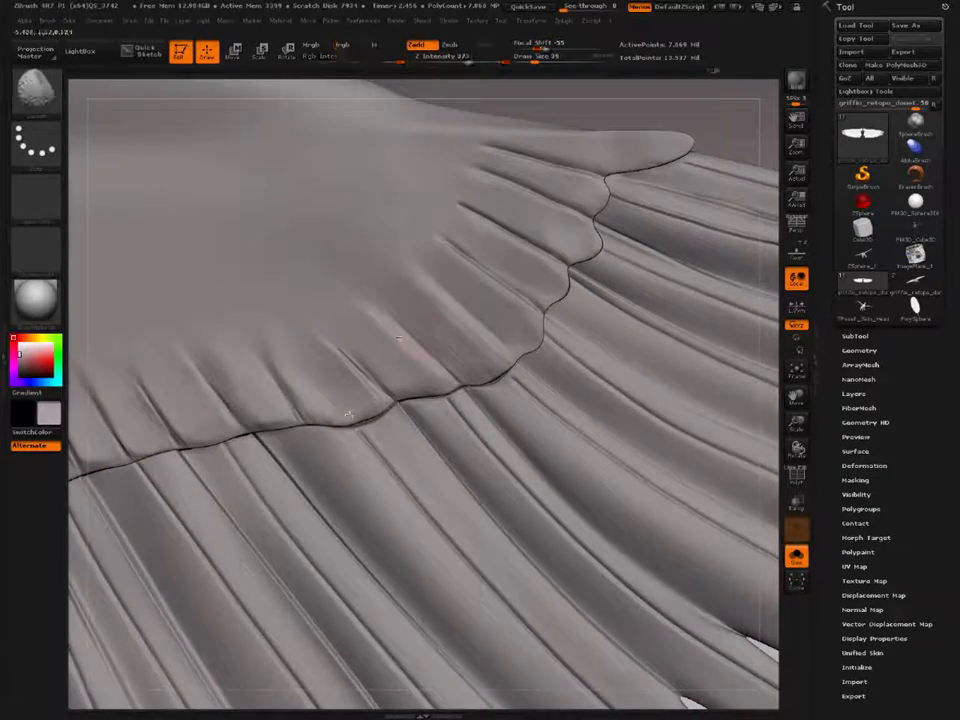
# Step: Adjust the notch between the long pointed covert and its neighbour with a small Move brush
pyautogui.moveTo(515, 265)
pyautogui.keyDown('alt'); pyautogui.mouseDown(button='right')
pyautogui.moveTo(345, 405)
pyautogui.moveTo(407, 338)
pyautogui.moveTo(438, 348)
pyautogui.mouseUp(button='right'); pyautogui.keyUp('alt')
pyautogui.press('b')
pyautogui.press('m')
pyautogui.press('v')
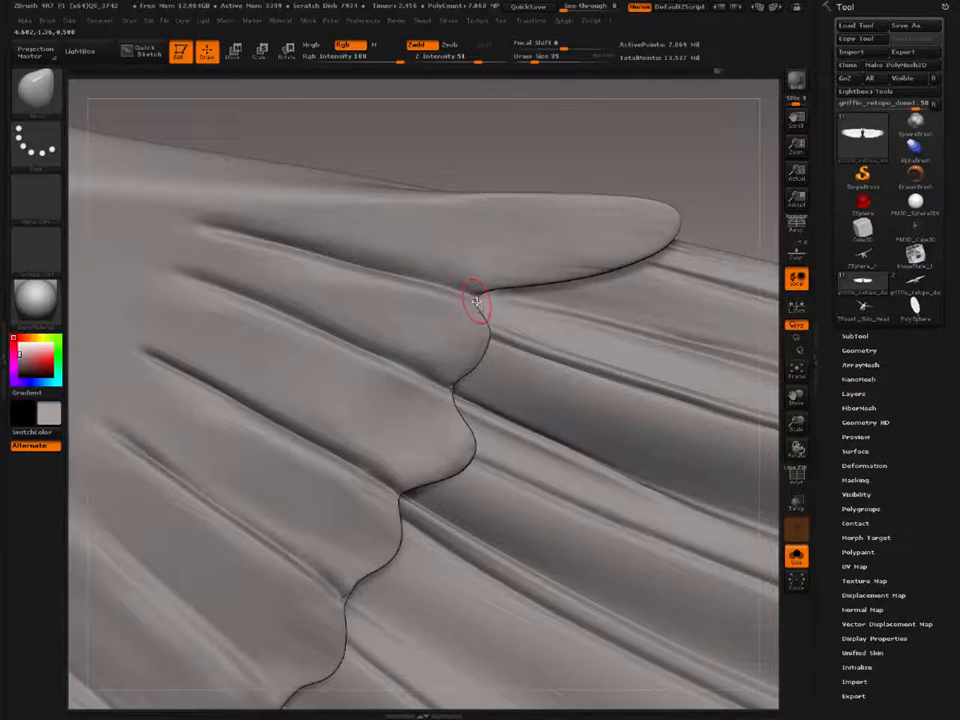
pyautogui.press('[')
pyautogui.moveTo(477, 303); pyautogui.dragTo(482, 306)
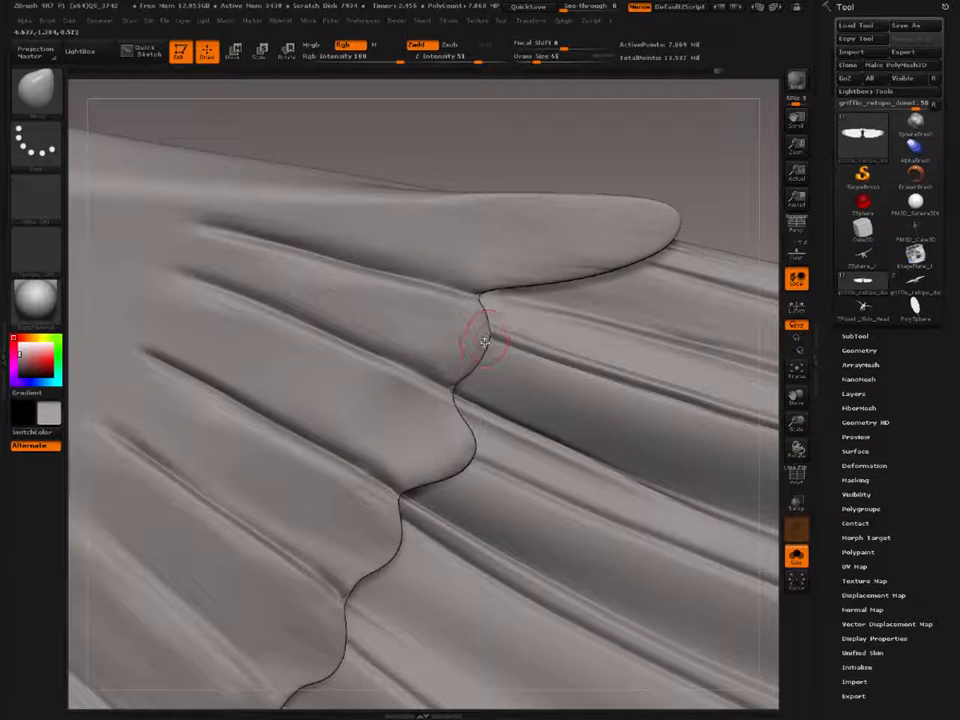
# Step: Pull the rounded tip of the covert beside the long pointed one farther outward with the Move brush at Draw Size 91
pyautogui.press(']')
pyautogui.press(']')
pyautogui.press(']')
pyautogui.moveTo(487, 343); pyautogui.dragTo(508, 346)
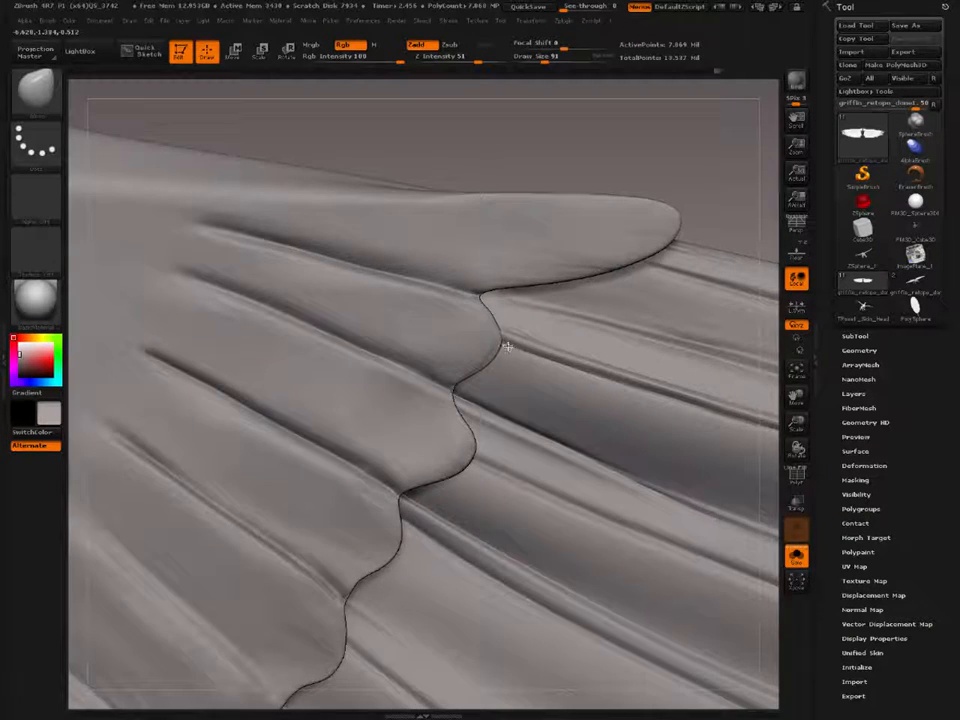
pyautogui.moveTo(508, 346); pyautogui.dragTo(493, 369, button='right')
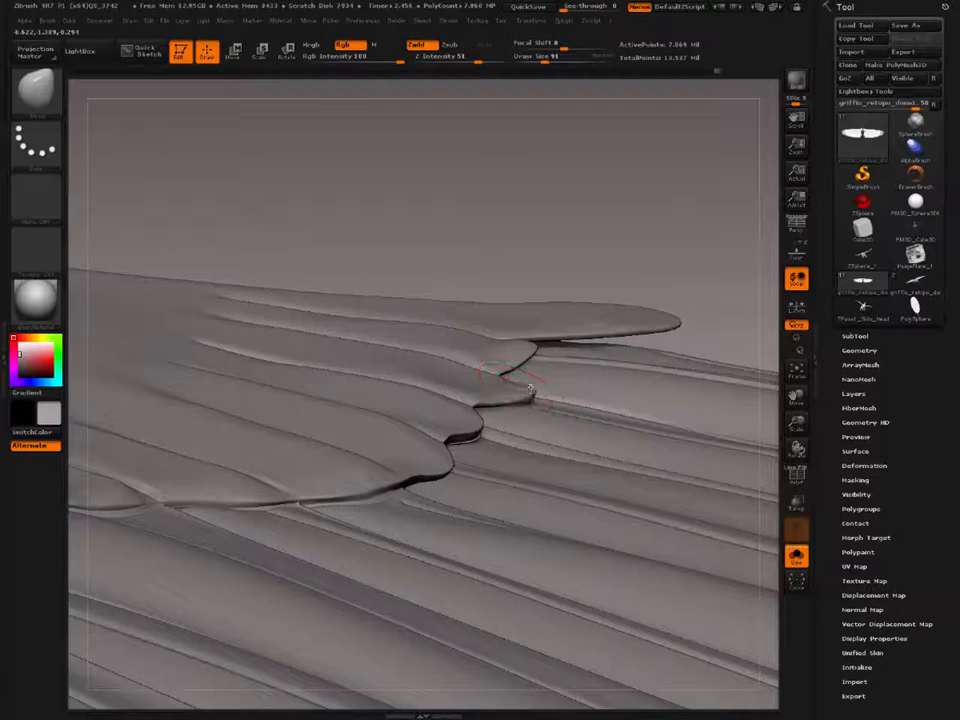
# Step: Smooth the tip of the third covert from the wing tip and round its edge below the notch with a small Move brush
pyautogui.moveTo(530, 372); pyautogui.dragTo(510, 386)
pyautogui.press('[')
pyautogui.moveTo(476, 358); pyautogui.dragTo(470, 434, button='right')
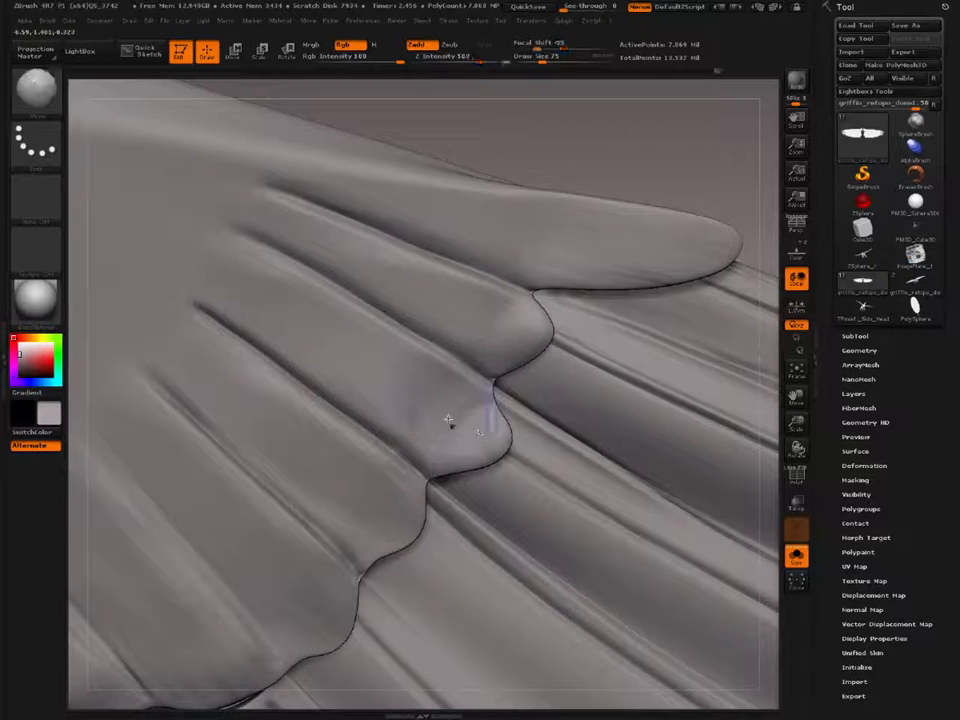
pyautogui.keyDown('shift'); pyautogui.moveTo(450, 420); pyautogui.dragTo(422, 392); pyautogui.keyUp('shift')
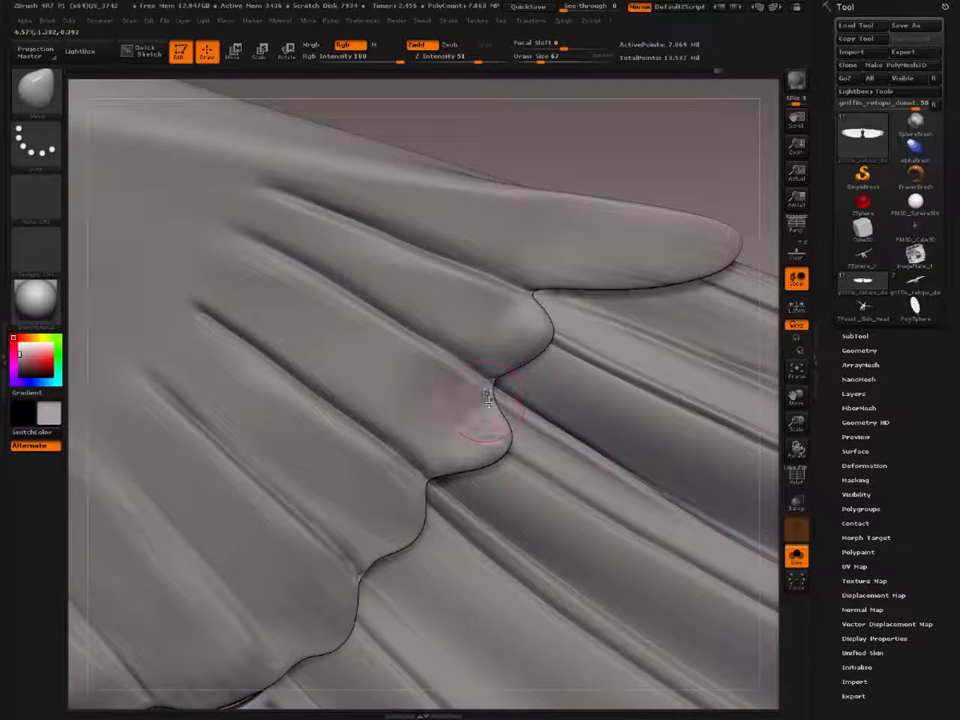
pyautogui.press('[')
pyautogui.press('[')
pyautogui.moveTo(492, 401); pyautogui.dragTo(499, 397)
pyautogui.press(']')
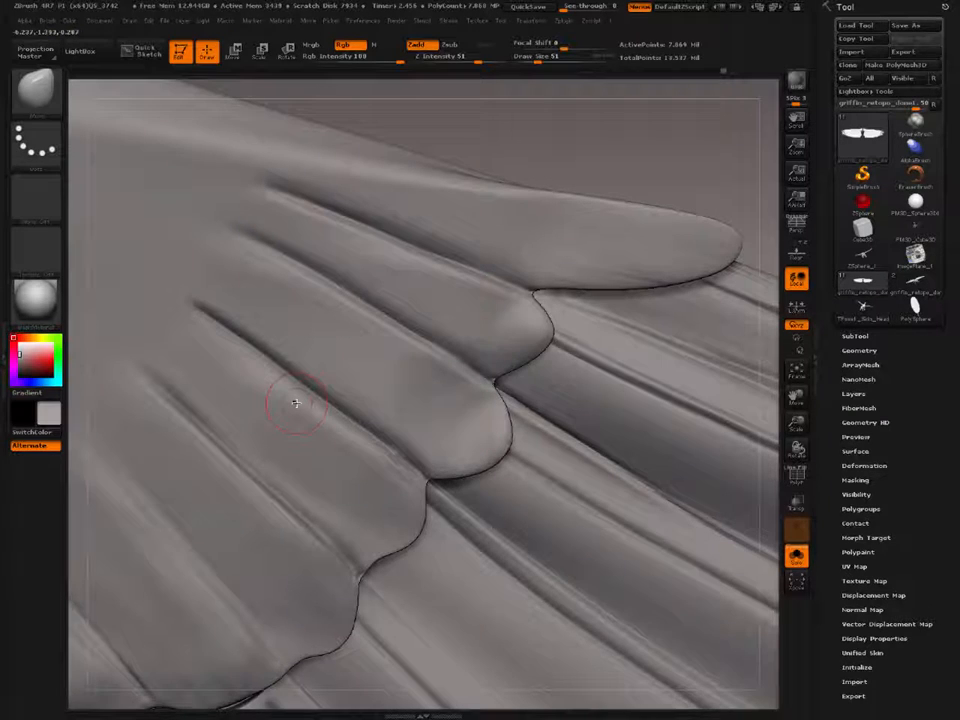
# Step: Carve a central shaft line along each of the three outermost coverts with Dam_Standard at Draw Size 19, and smooth the lines' upper ends
pyautogui.press('b')
pyautogui.press('d')
pyautogui.press('s')
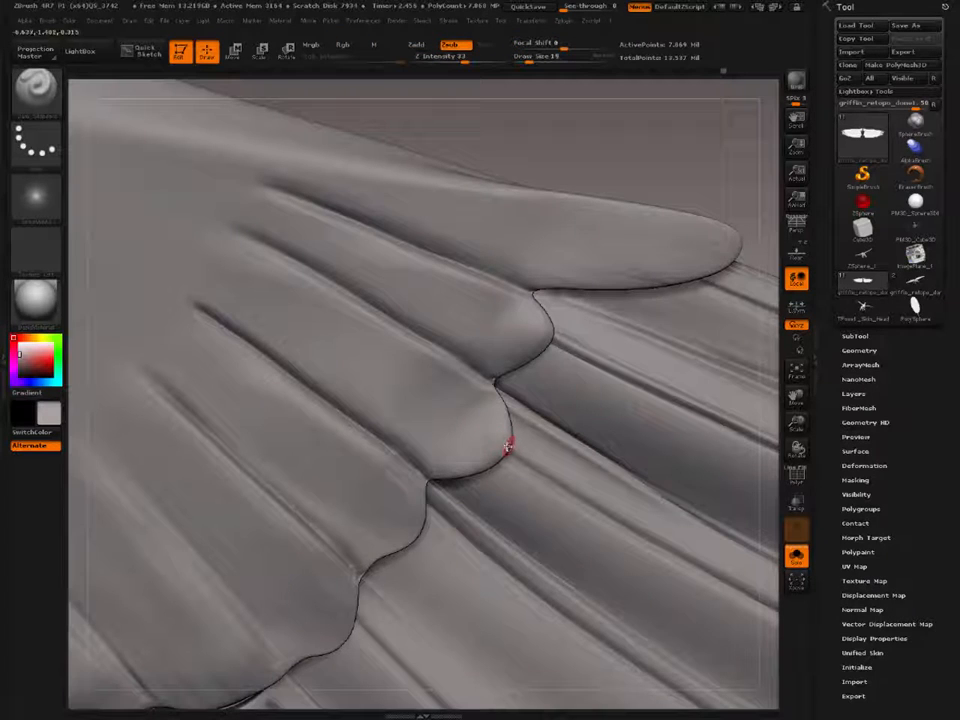
pyautogui.moveTo(461, 418)
pyautogui.mouseDown()
pyautogui.moveTo(253, 274)
pyautogui.moveTo(165, 190)
pyautogui.mouseUp()
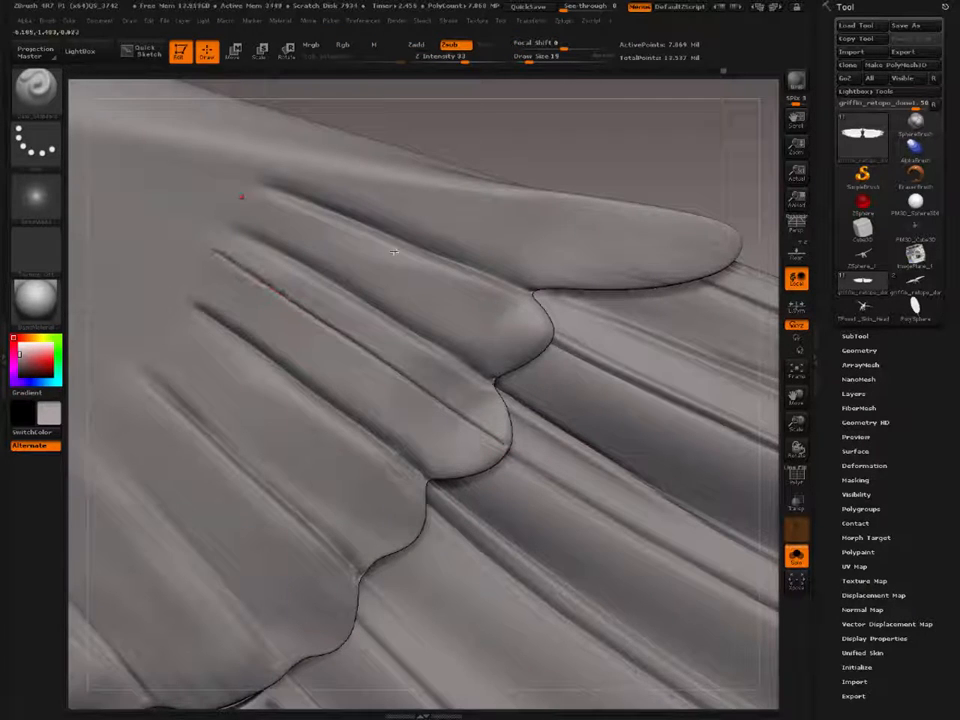
pyautogui.moveTo(545, 331); pyautogui.dragTo(215, 184)
pyautogui.keyDown('alt'); pyautogui.moveTo(505, 277); pyautogui.dragTo(391, 366, button='right'); pyautogui.keyUp('alt')
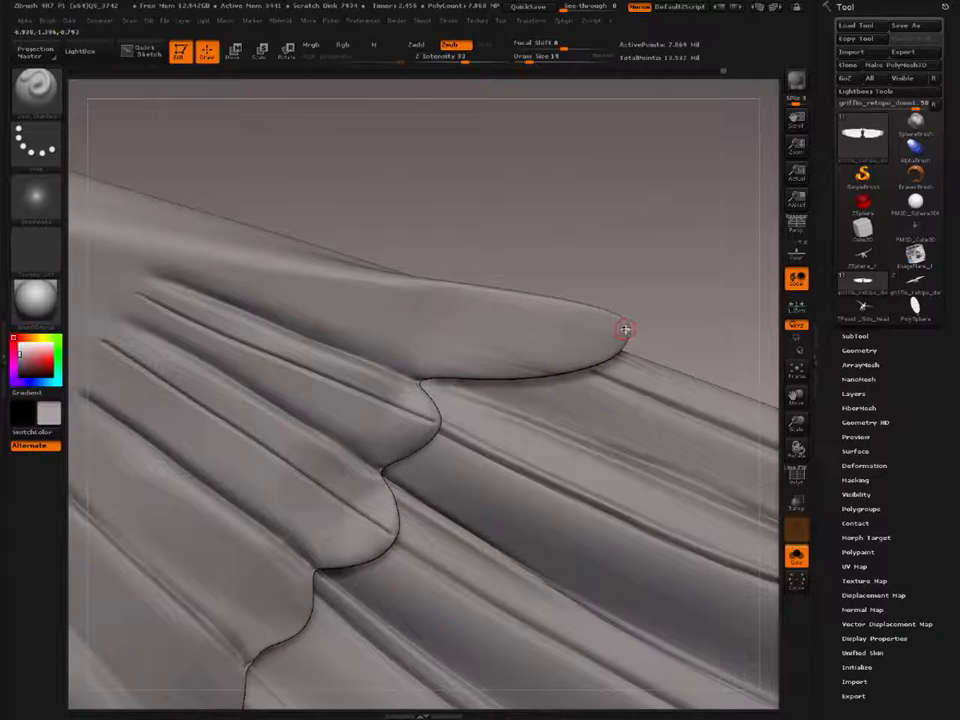
pyautogui.moveTo(622, 330)
pyautogui.mouseDown()
pyautogui.moveTo(306, 285)
pyautogui.moveTo(112, 243)
pyautogui.mouseUp()
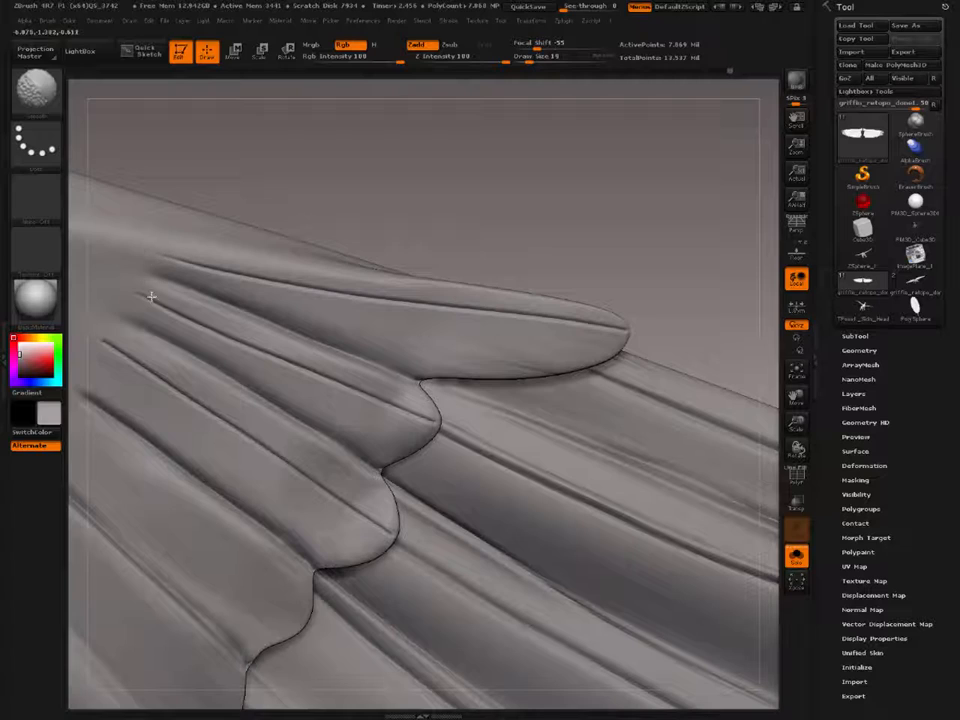
pyautogui.moveTo(128, 278)
pyautogui.keyDown('alt'); pyautogui.mouseDown(button='right')
pyautogui.moveTo(296, 343)
pyautogui.moveTo(400, 300)
pyautogui.moveTo(306, 221)
pyautogui.moveTo(346, 347)
pyautogui.moveTo(311, 317)
pyautogui.moveTo(262, 366)
pyautogui.mouseUp(button='right'); pyautogui.keyUp('alt')
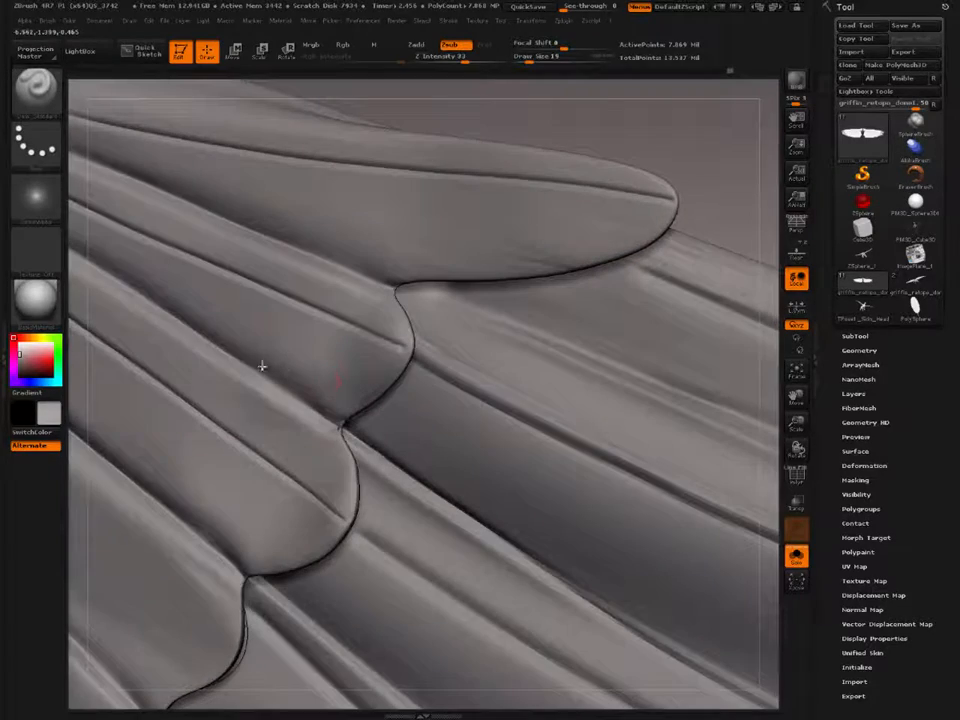
# Step: Adjust the edge of the second covert at its notch with the long pointed covert using the Move brush
pyautogui.press('b')
pyautogui.press('m')
pyautogui.press('v')
pyautogui.moveTo(347, 326)
pyautogui.mouseDown(button='right')
pyautogui.moveTo(360, 277)
pyautogui.moveTo(356, 317)
pyautogui.mouseUp(button='right')
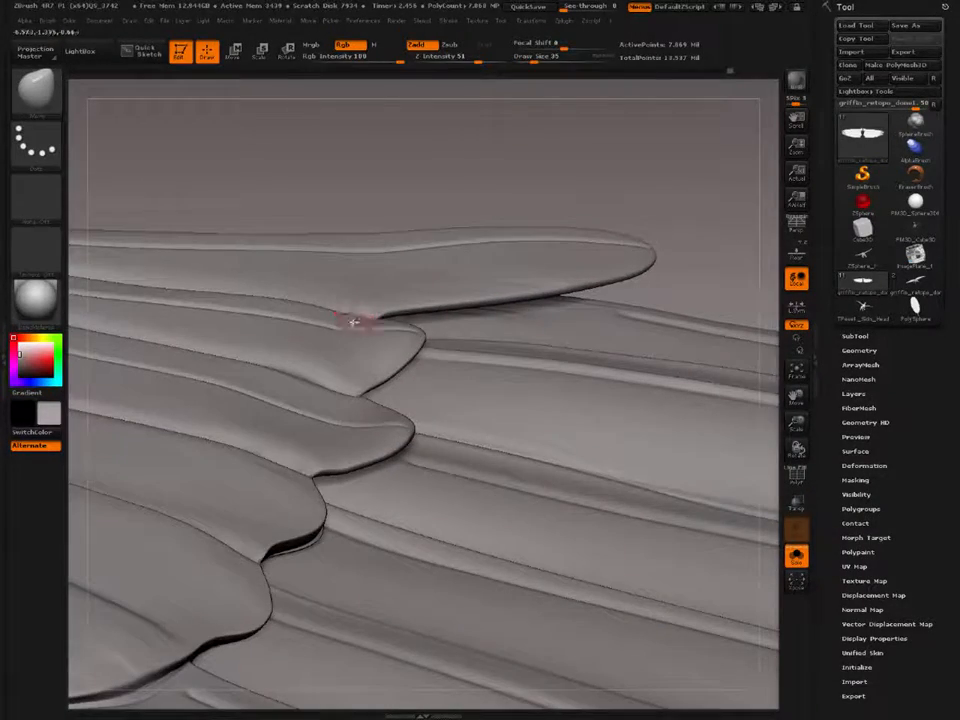
pyautogui.press(']')
pyautogui.moveTo(362, 322); pyautogui.dragTo(349, 313)
pyautogui.moveTo(349, 313)
pyautogui.mouseDown(button='right')
pyautogui.moveTo(339, 338)
pyautogui.moveTo(326, 336)
pyautogui.moveTo(341, 452)
pyautogui.moveTo(332, 403)
pyautogui.moveTo(306, 396)
pyautogui.moveTo(333, 465)
pyautogui.moveTo(345, 470)
pyautogui.mouseUp(button='right')
pyautogui.press(']')
pyautogui.press('[')
pyautogui.press('[')
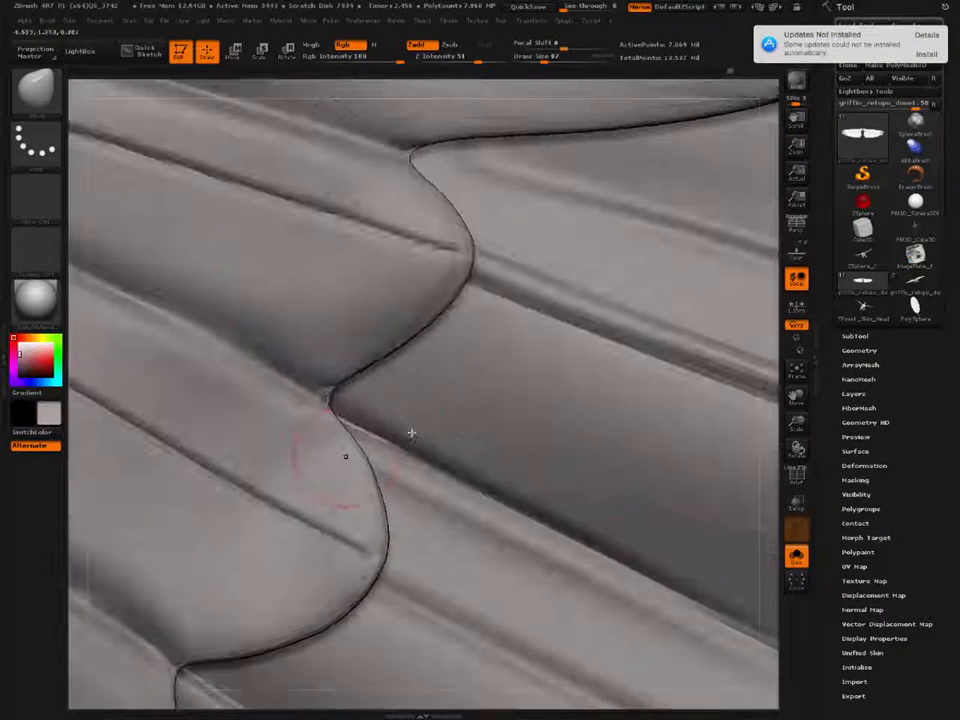
# Step: Postpone the system update by choosing Remind Me Tomorrow
pyautogui.click(926, 53)
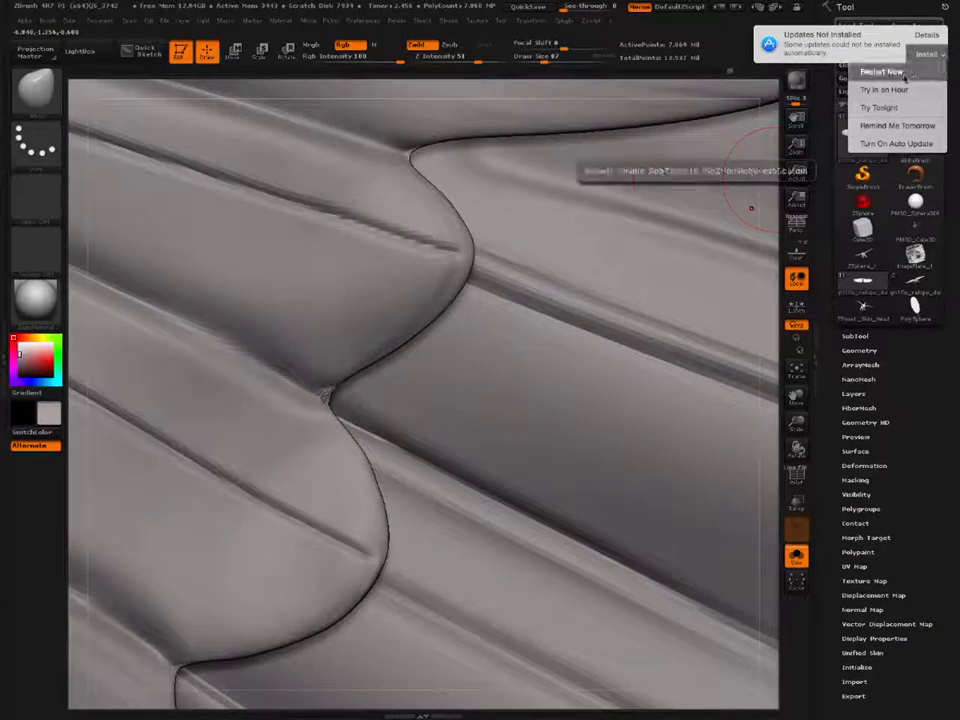
pyautogui.click(880, 127)
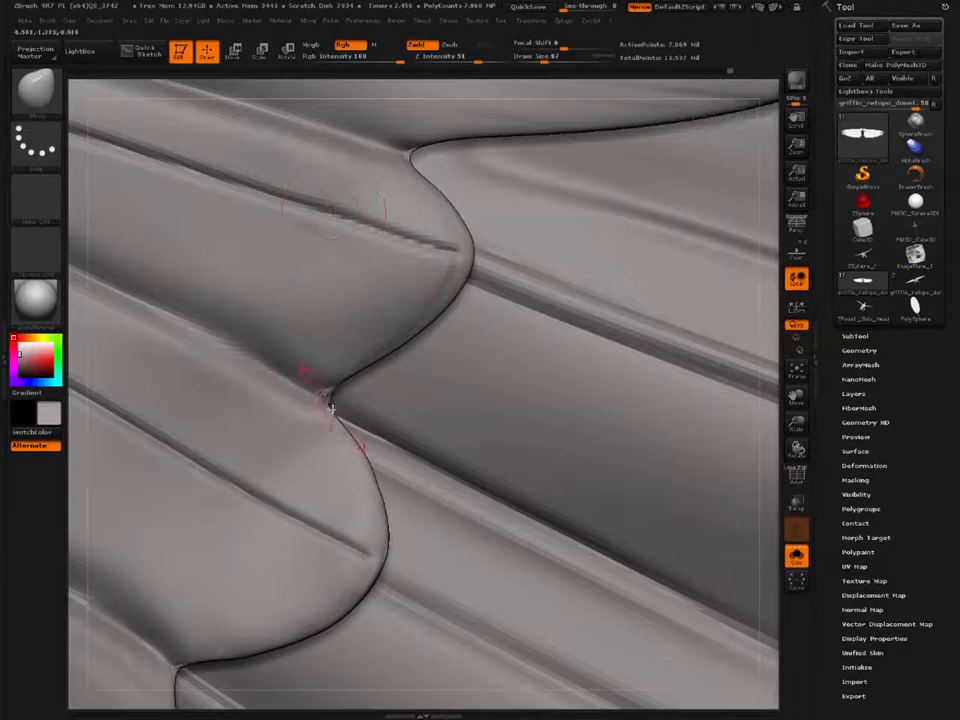
# Step: Clean up the pinched geometry at the notch between the second and third coverts
pyautogui.press('1')
pyautogui.moveTo(326, 394)
pyautogui.mouseDown()
pyautogui.moveTo(330, 385)
pyautogui.moveTo(305, 366)
pyautogui.mouseUp()
pyautogui.keyDown('alt'); pyautogui.moveTo(309, 392); pyautogui.dragTo(326, 416, button='right'); pyautogui.keyUp('alt')
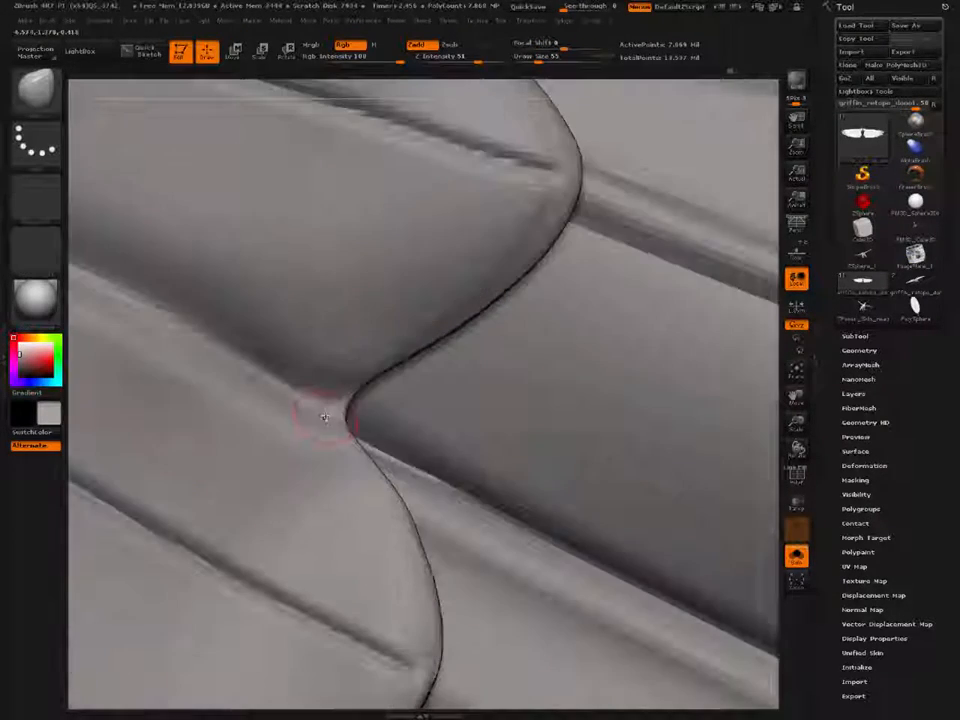
# Step: Reshape the curved lower edge of the second covert, from the notch to its rounded tip, with the Move brush at Draw Sizes 123 to 155
pyautogui.press('b')
pyautogui.press('m')
pyautogui.press('v')
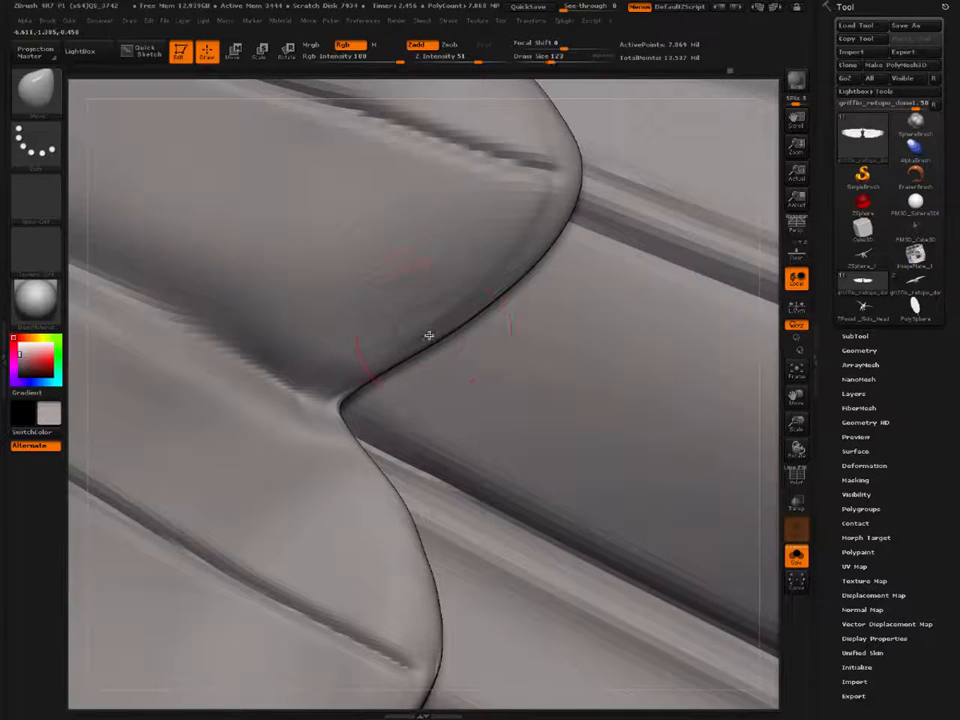
pyautogui.moveTo(433, 332); pyautogui.dragTo(437, 349)
pyautogui.press(']')
pyautogui.moveTo(490, 297); pyautogui.dragTo(518, 290)
pyautogui.press('[')
pyautogui.moveTo(400, 360); pyautogui.dragTo(405, 367)
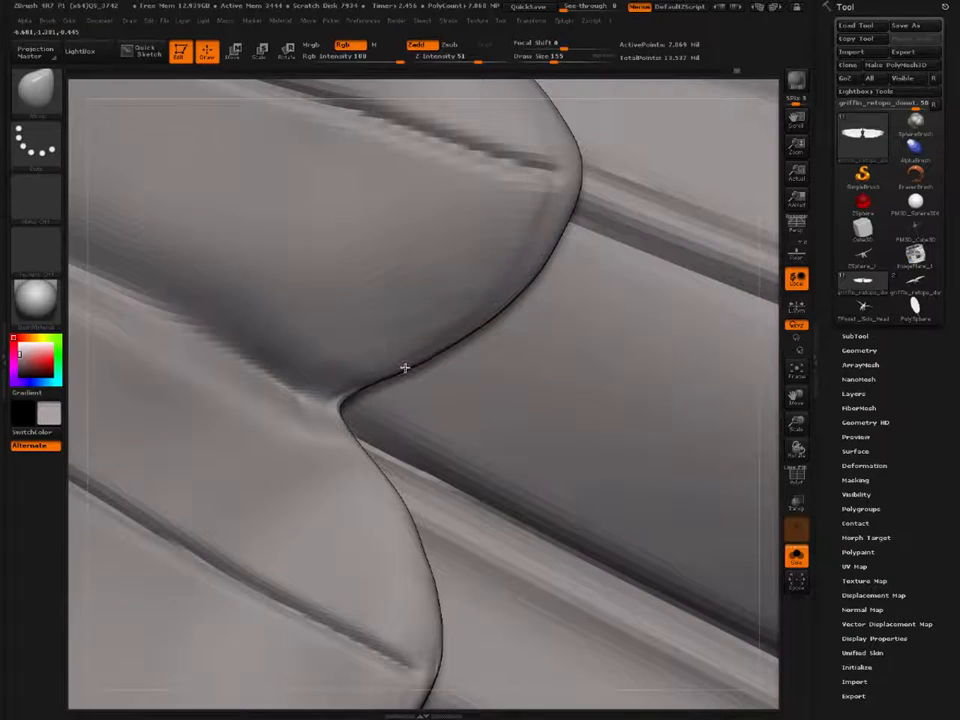
pyautogui.moveTo(473, 318); pyautogui.dragTo(478, 326)
pyautogui.press('[')
pyautogui.press('[')
pyautogui.press('[')
pyautogui.moveTo(531, 270); pyautogui.dragTo(536, 271)
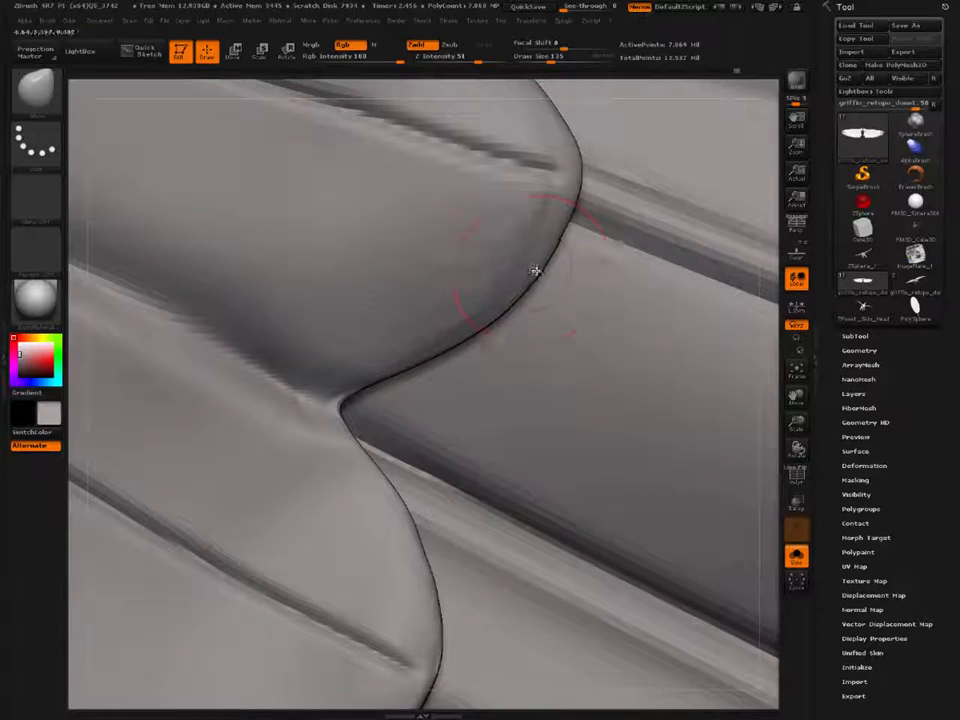
pyautogui.keyDown('ctrl'); pyautogui.moveTo(536, 270); pyautogui.dragTo(280, 365, button='right'); pyautogui.keyUp('ctrl')
pyautogui.moveTo(381, 478); pyautogui.dragTo(336, 429, button='right')
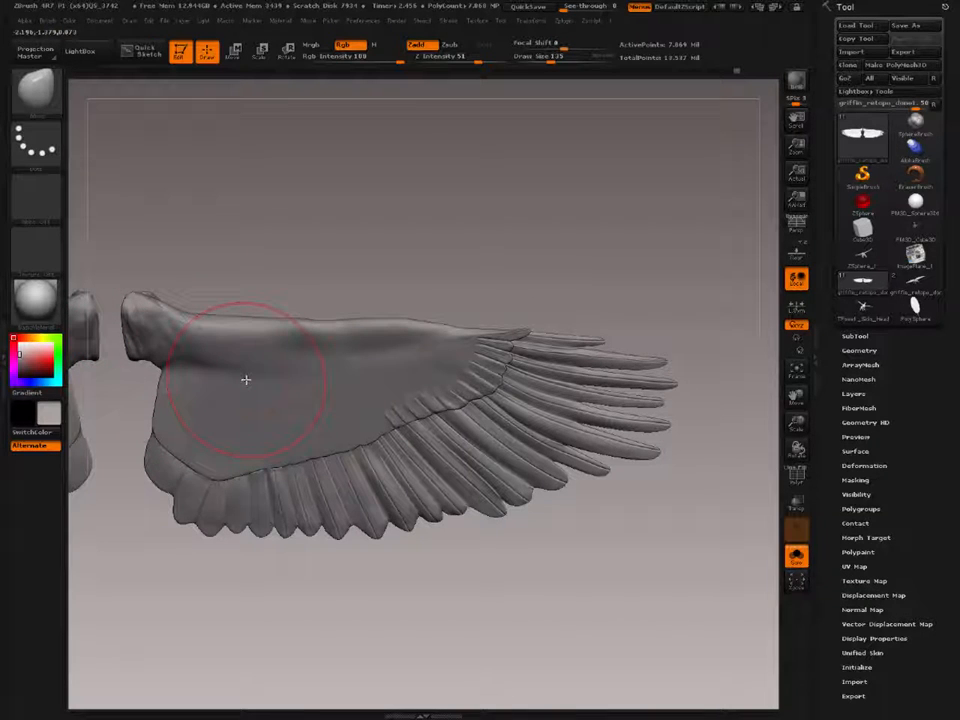
pyautogui.moveTo(238, 381)
pyautogui.mouseDown(button='right')
pyautogui.moveTo(249, 392)
pyautogui.moveTo(276, 377)
pyautogui.moveTo(268, 342)
pyautogui.moveTo(188, 308)
pyautogui.moveTo(334, 396)
pyautogui.moveTo(259, 407)
pyautogui.moveTo(451, 440)
pyautogui.moveTo(450, 465)
pyautogui.moveTo(345, 440)
pyautogui.mouseUp(button='right')
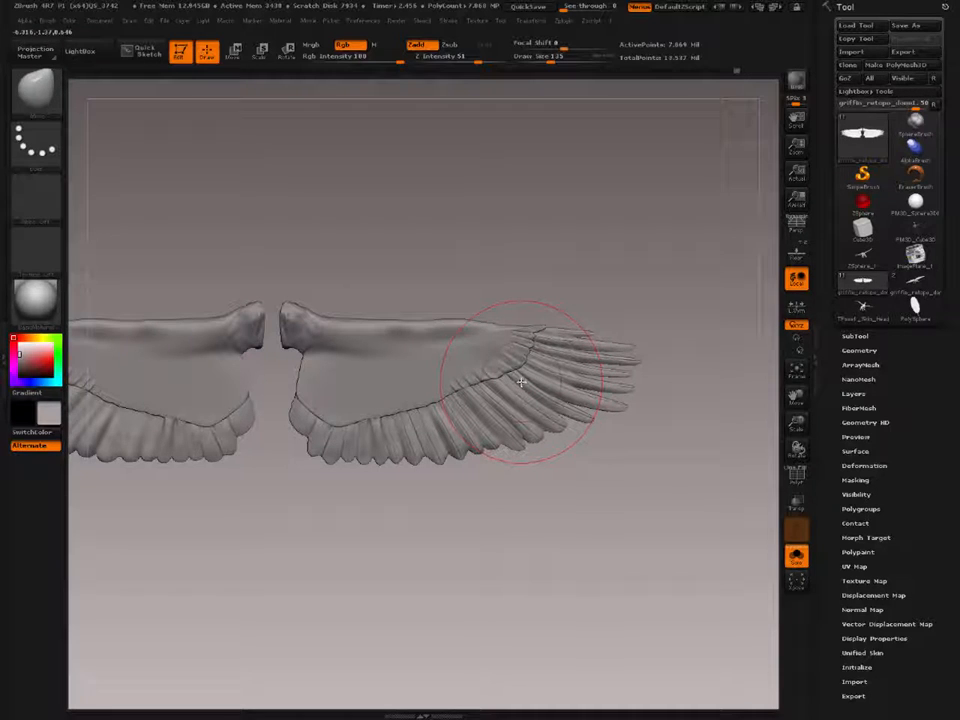
pyautogui.hotkey('ctrl', 'shift')
pyautogui.hotkey('ctrl', 'shift')
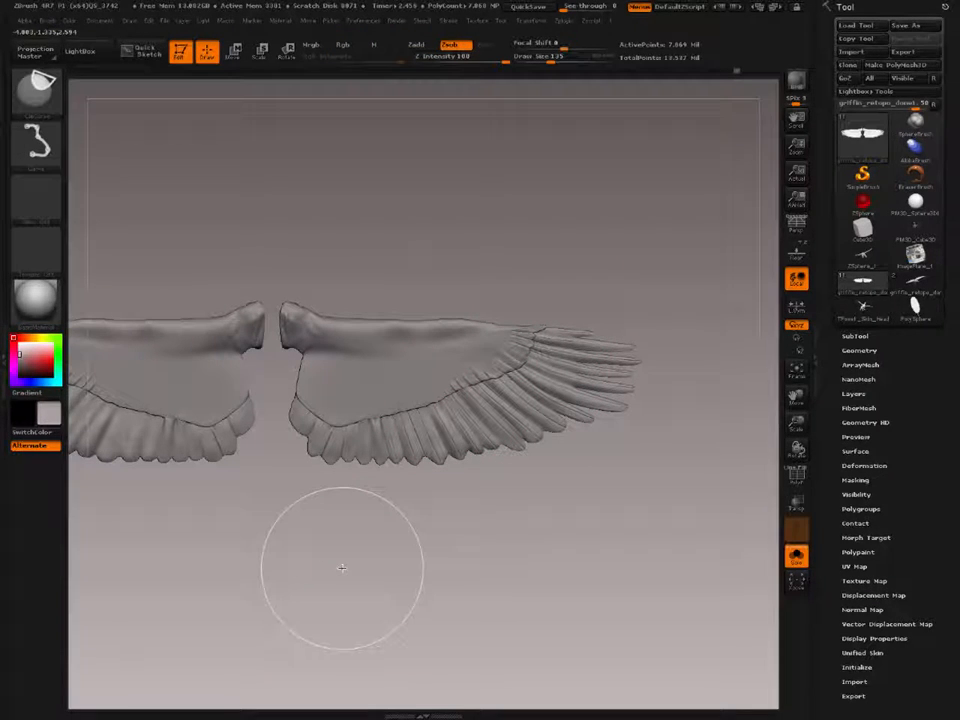